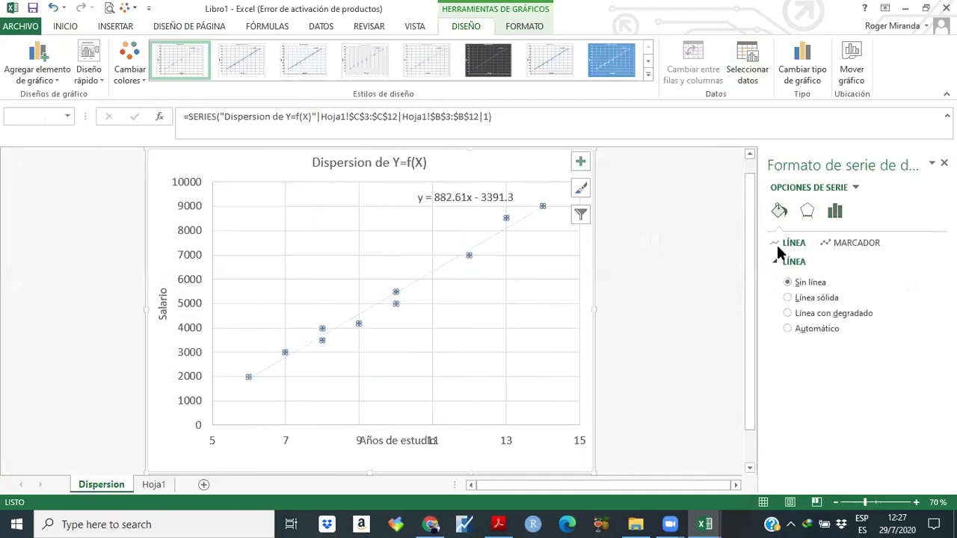
left_click(807, 211)
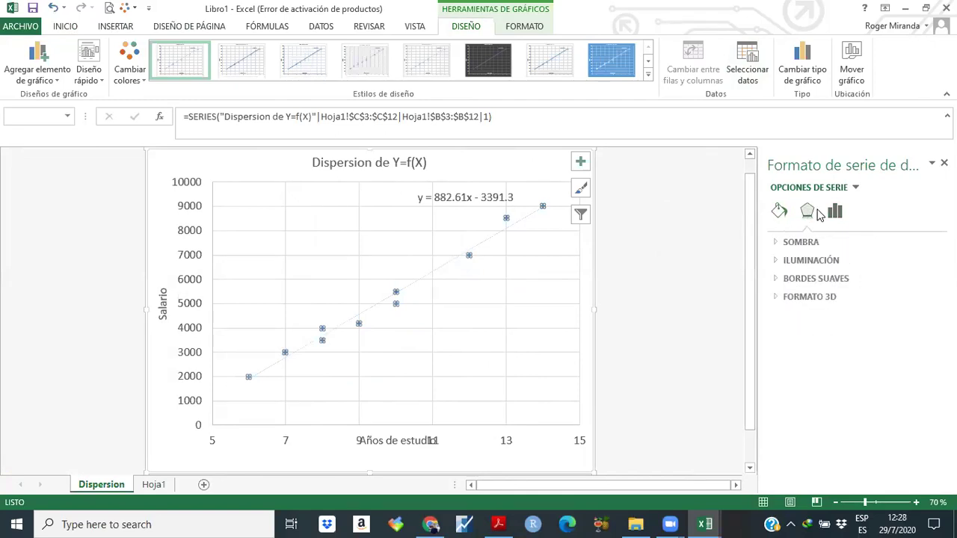
left_click(836, 212)
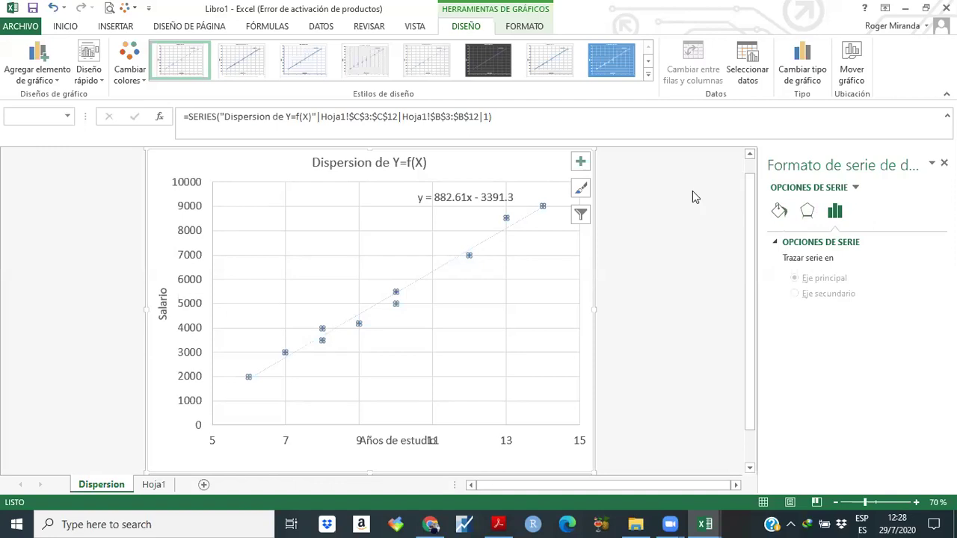
left_click(856, 188)
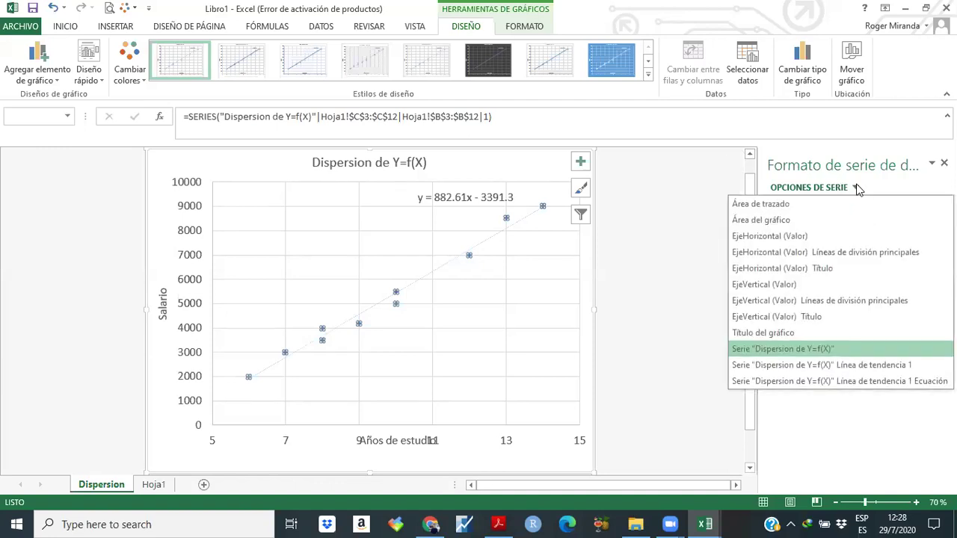
left_click(858, 189)
left_click(688, 229)
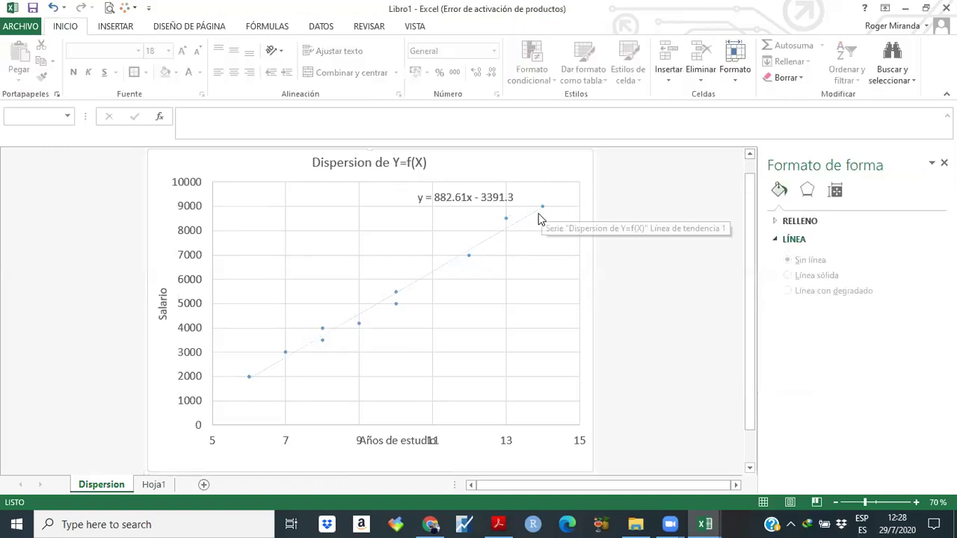
Apply the fourth chart design style to the Dispersion scatter chart and close the formatting pane.
left_click(539, 213)
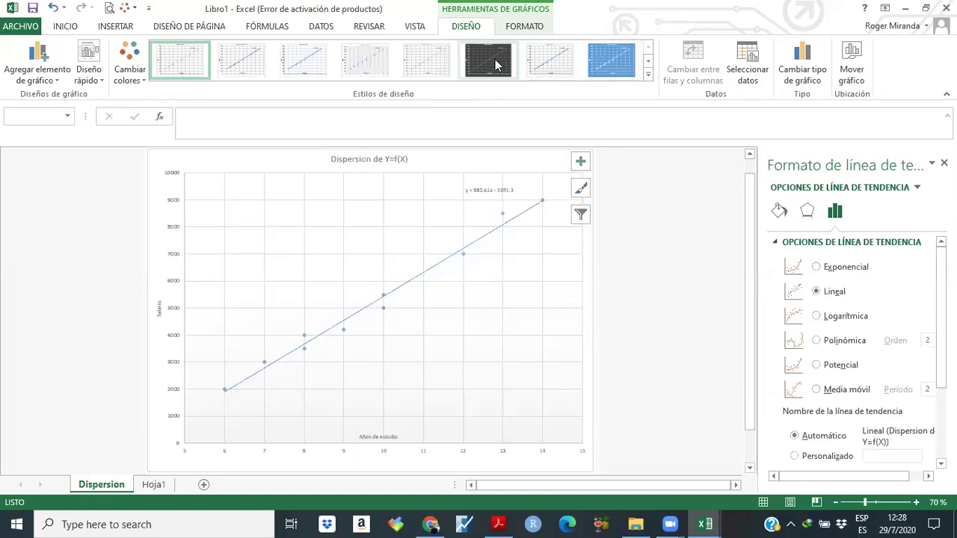
left_click(488, 60)
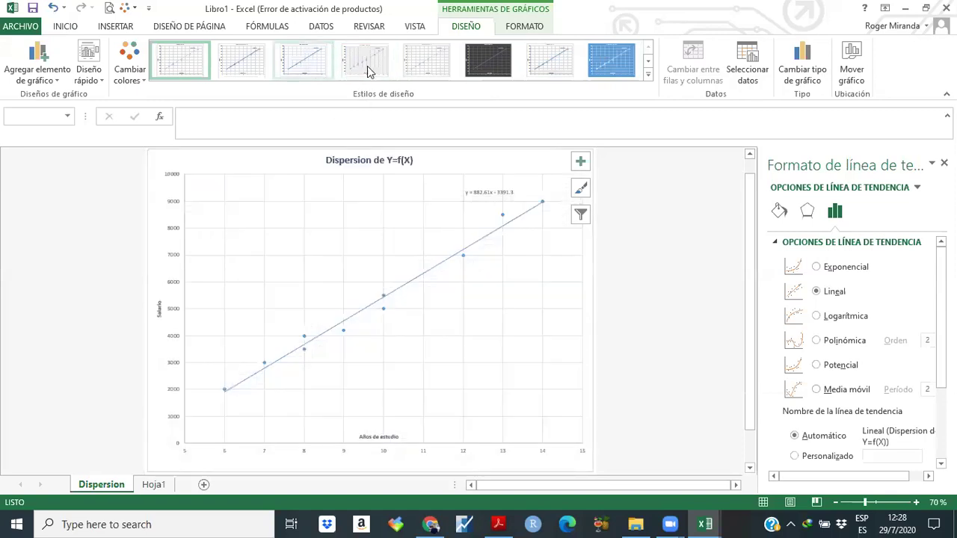
left_click(367, 66)
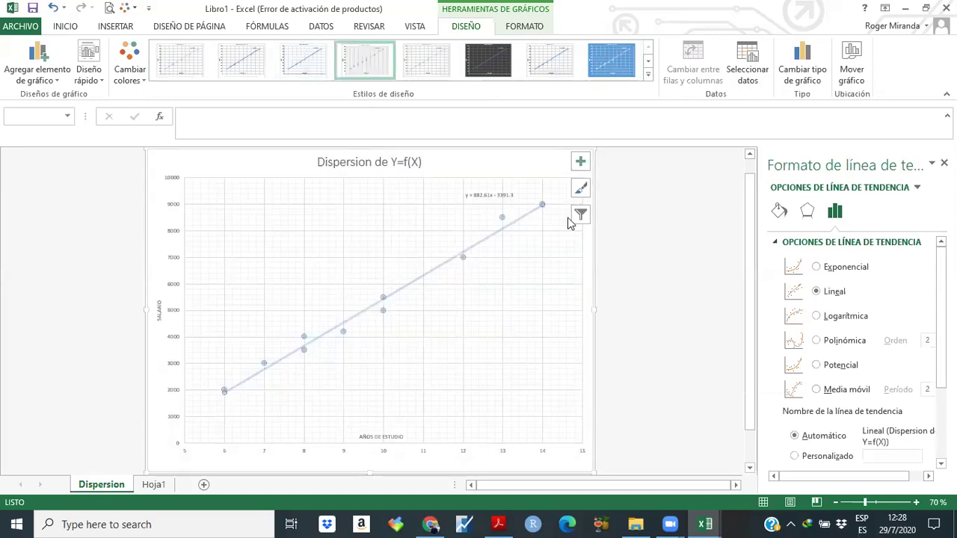
left_click(679, 311)
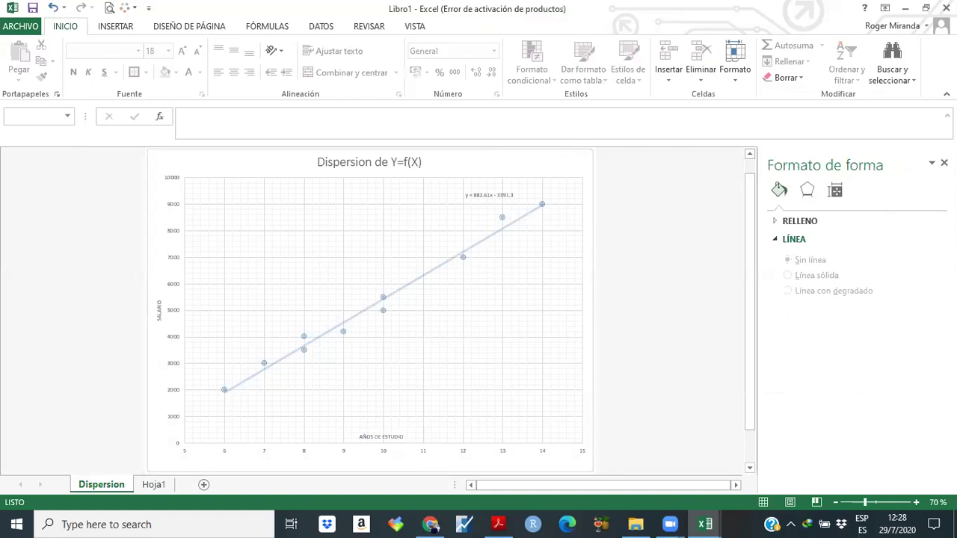
left_click(944, 162)
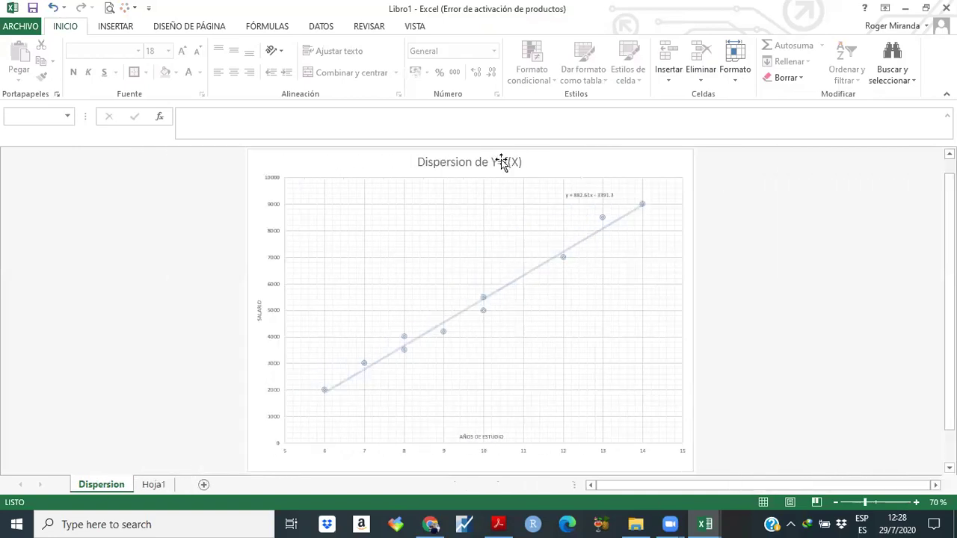
Make all the text of the scatter chart bold and set its font size to 18.
left_click(501, 162)
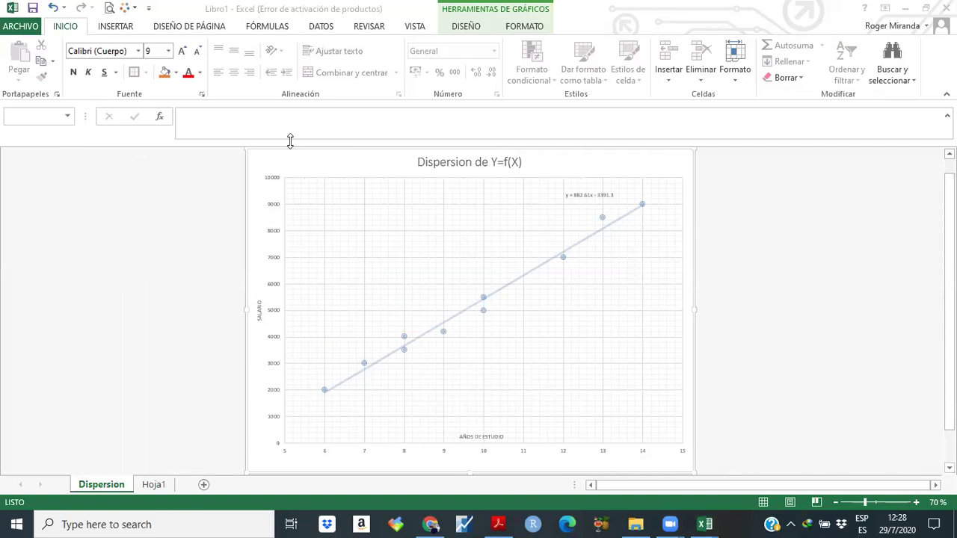
left_click(285, 159)
key("ctrl+n")
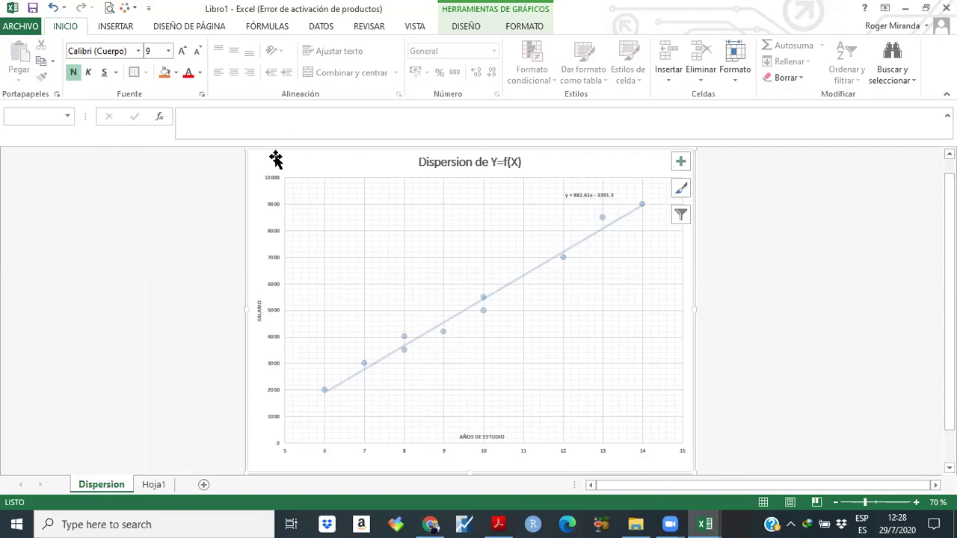
left_click(187, 56)
left_click(186, 56)
left_click(155, 51)
type("18")
key("Return")
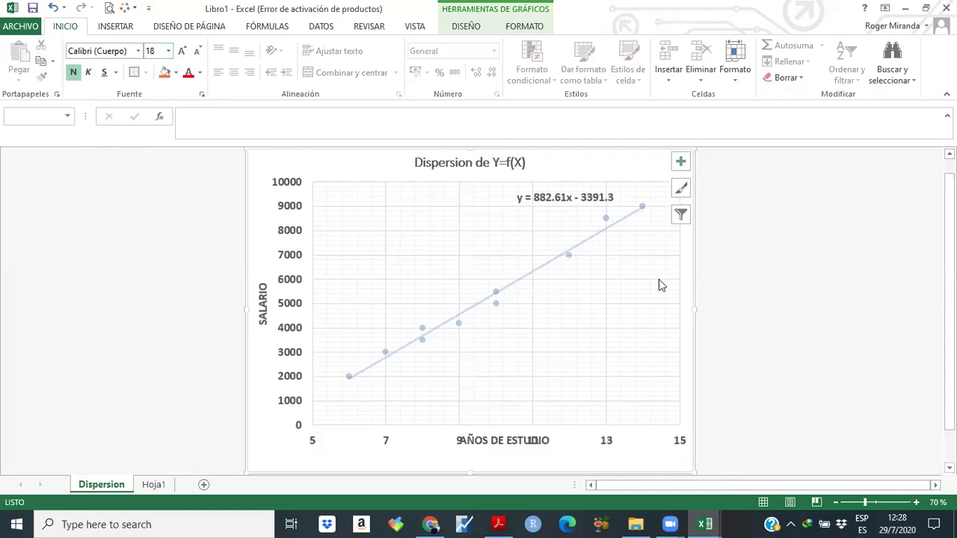
left_click(743, 329)
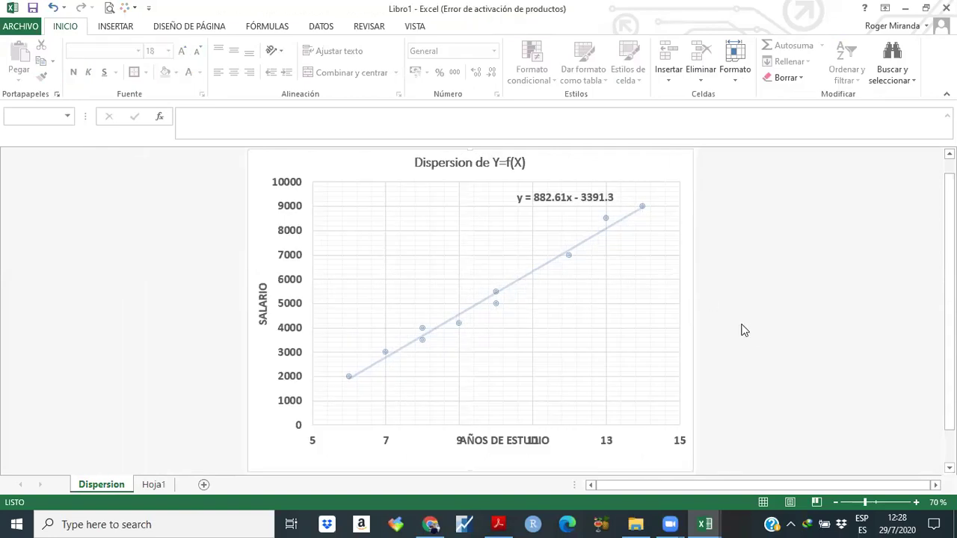
left_click(608, 161)
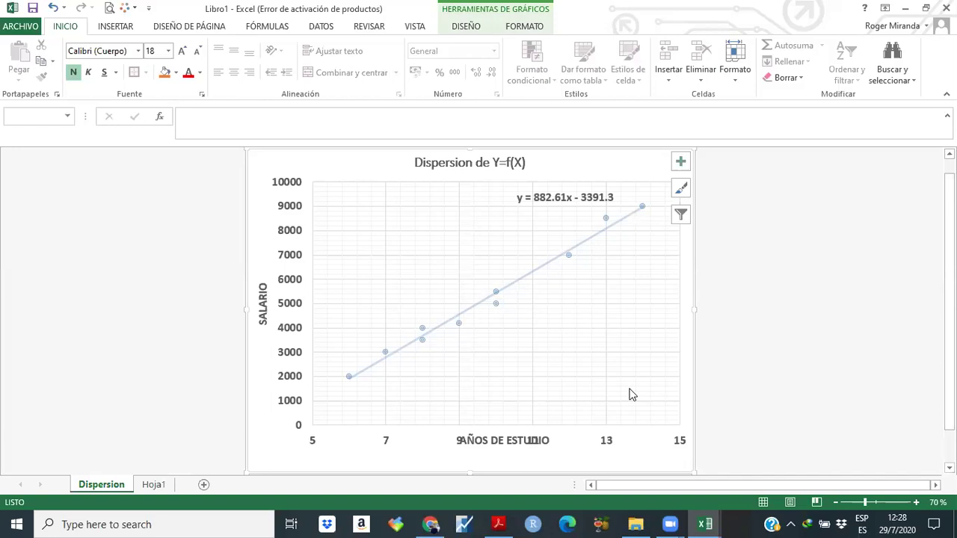
On sheet Hoja1, enter the label "Interpretar" in cell J8 below the estimated coefficients.
left_click(153, 485)
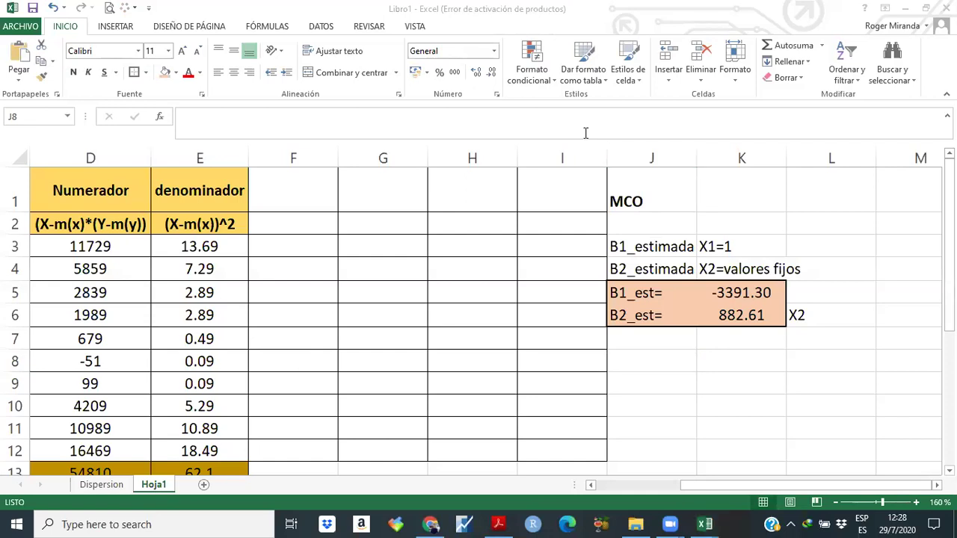
left_click(722, 367)
left_click(651, 365)
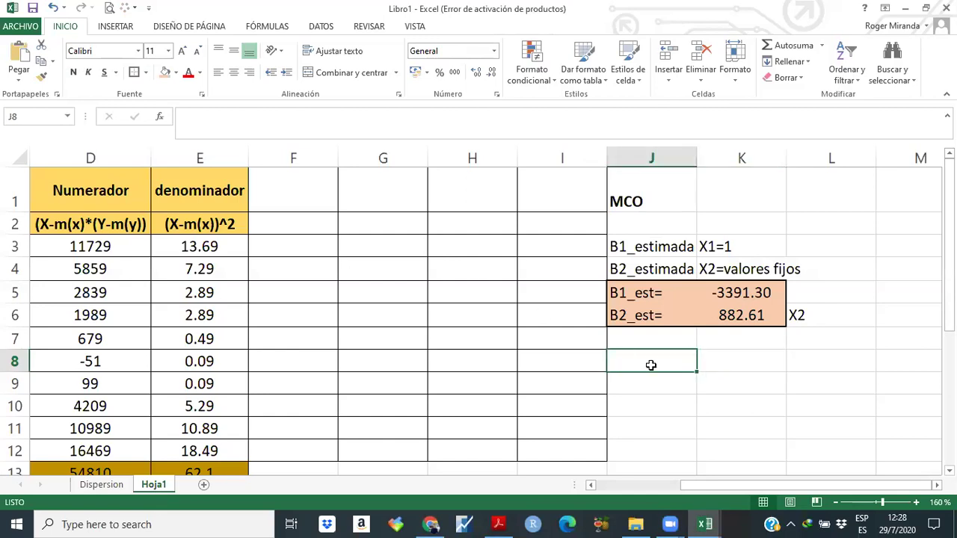
type("In")
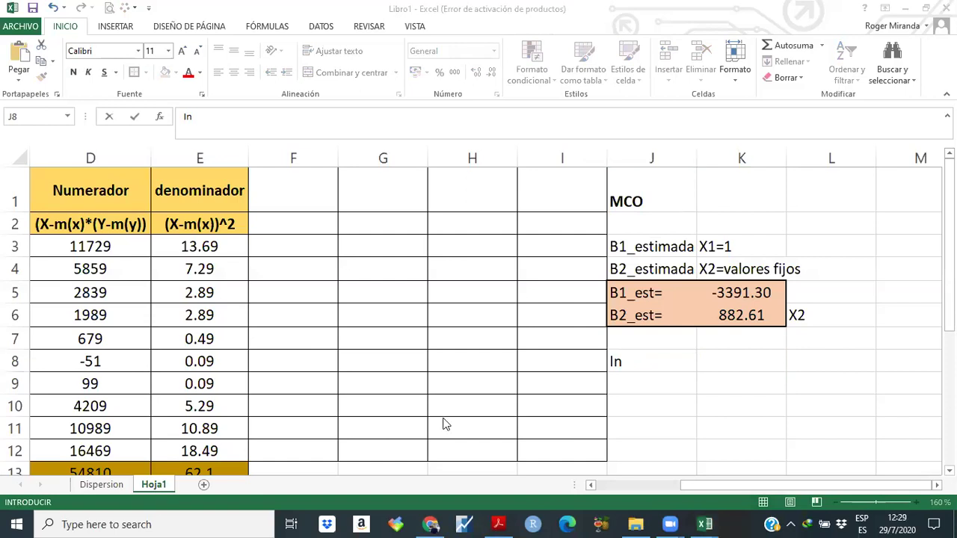
left_click(657, 365)
type("terpretar")
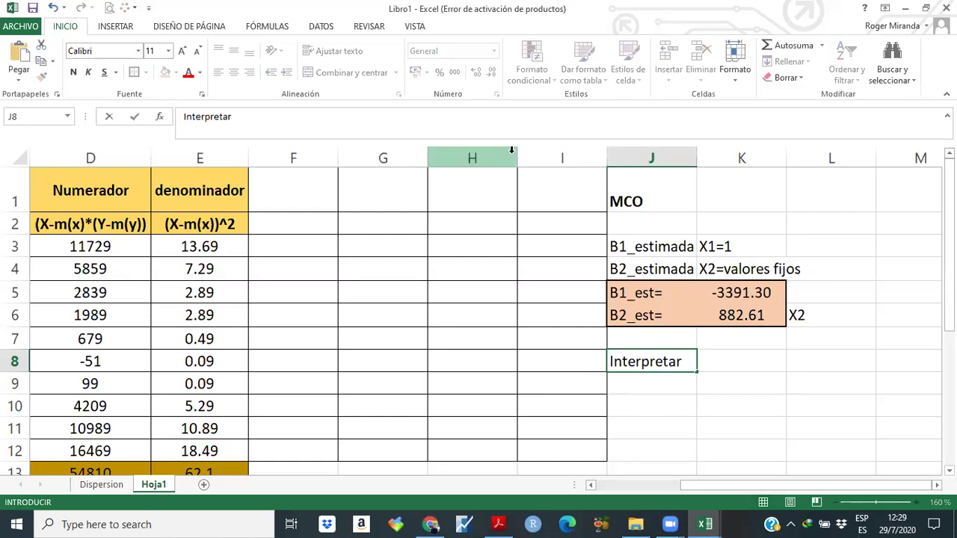
left_click(277, 186)
Look over the salary model notes below the data table and return to the first row.
key("Down")
key("Down")
key("Down")
key("Down")
key("Down")
key("Down")
key("Down")
key("Down")
key("Down")
key("Down")
key("Down")
key("Down")
key("Down")
key("Down")
key("Down")
key("Down")
key("Down")
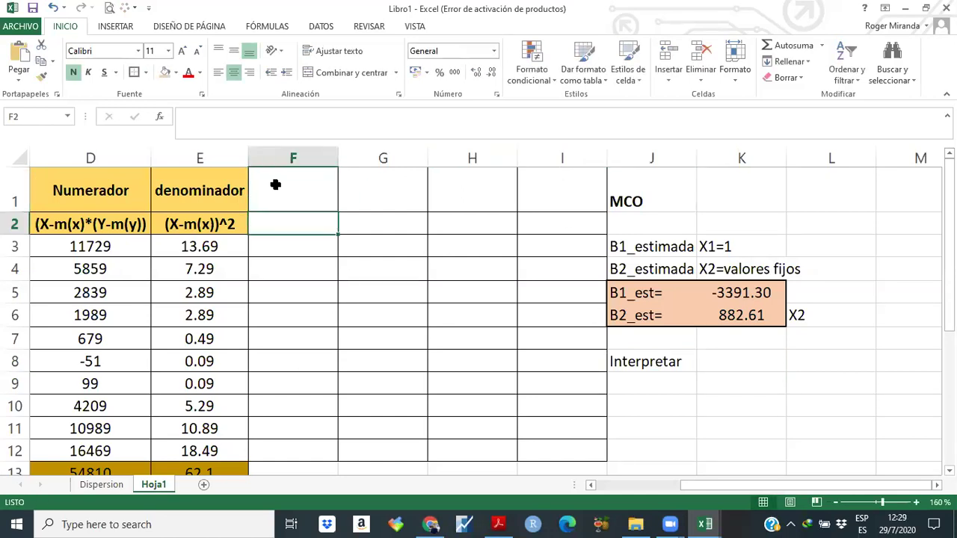
key("Down")
key("Down")
key("Down")
key("Up")
key("Up")
key("Up")
key("Up")
key("Up")
key("Up")
key("Up")
key("Up")
key("Up")
key("Up")
key("Up")
key("Up")
key("Up")
key("Up")
key("Up")
key("Up")
key("Up")
key("Up")
key("Up")
key("Up")
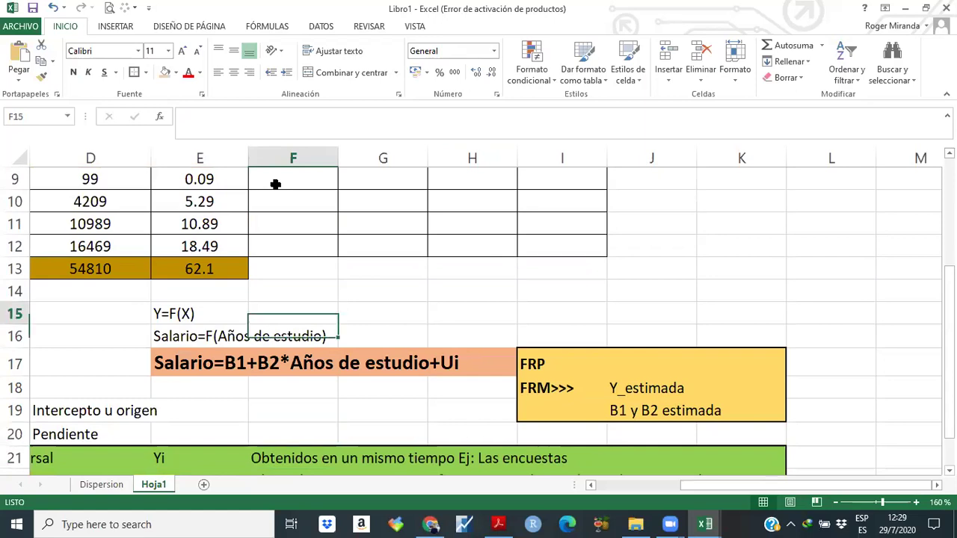
Move the MCO block in J1:L12 three columns to the left so that it starts in G1.
key("Right")
key("Right")
key("Right")
key("Right")
key("shift+Right")
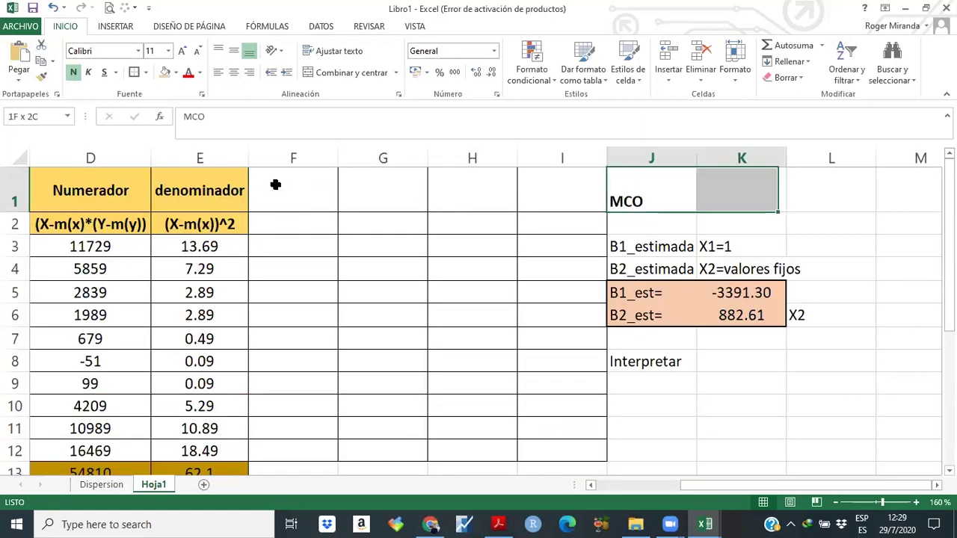
key("shift+Right")
key("shift+Down")
key("shift+Down")
key("shift+Down")
key("shift+Down")
key("shift+Down")
key("shift+Down")
key("shift+Down")
key("shift+Down")
key("shift+Down")
key("shift+Down")
key("shift+Down")
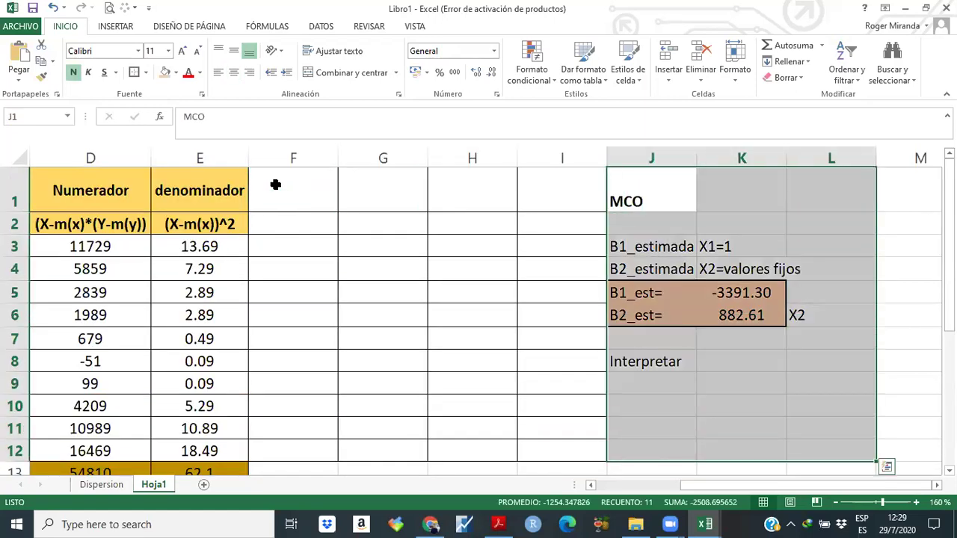
key("ctrl+x")
key("Left")
key("Left")
key("Left")
key("ctrl+v")
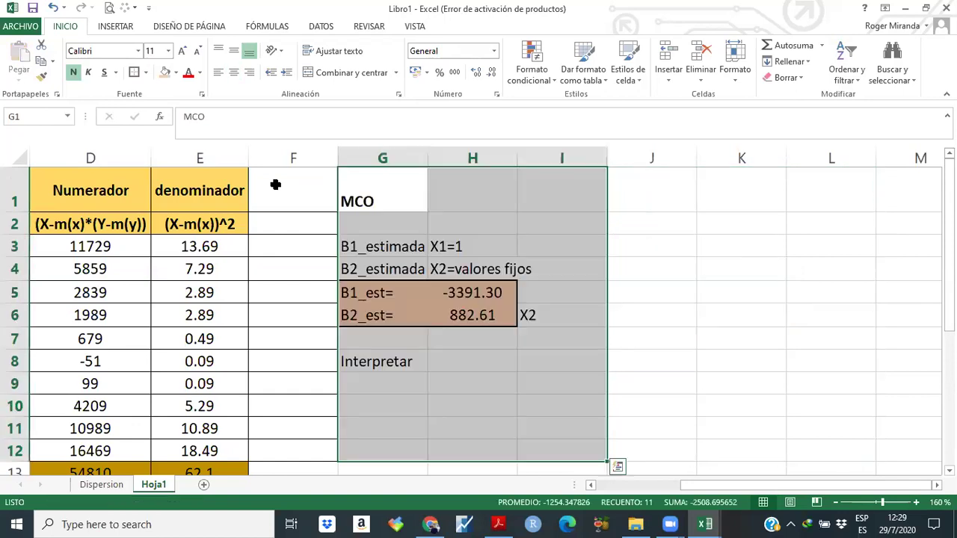
key("Right")
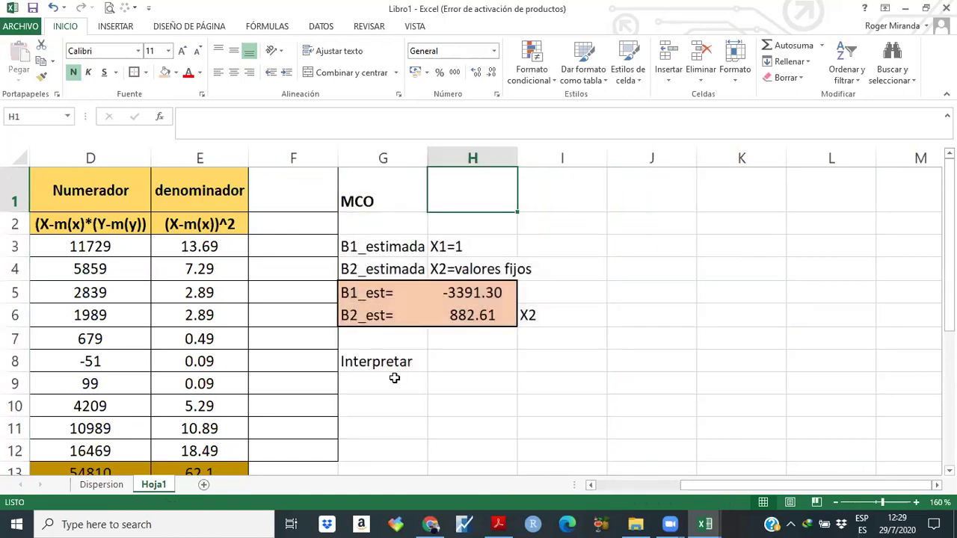
Enter the estimated equation "Y_est=-3391.30+882.61*X2" in G9 below "Interpretar" and make it bold.
left_click(411, 360)
key("Return")
left_click(411, 360)
left_click(405, 380)
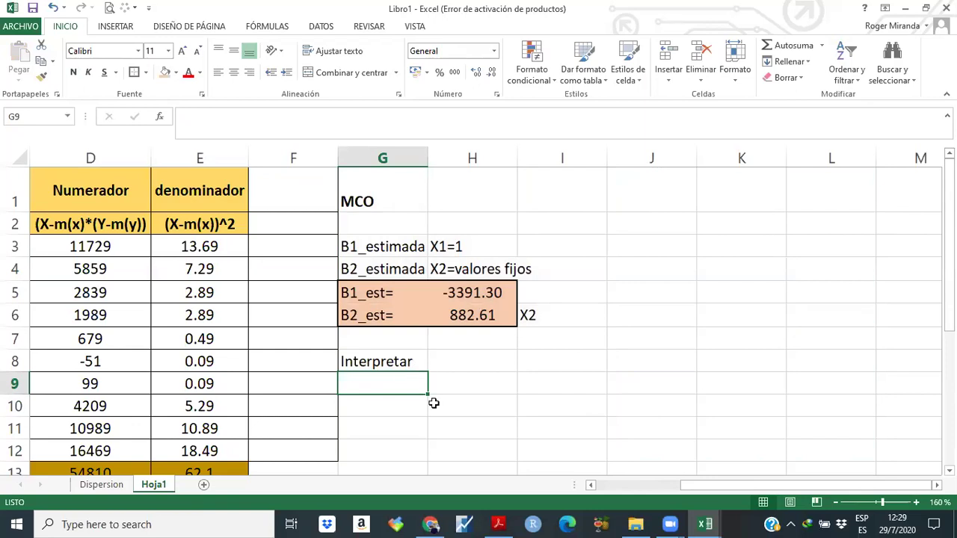
key("Left")
key("Left")
key("Left")
key("Left")
key("Left")
key("Left")
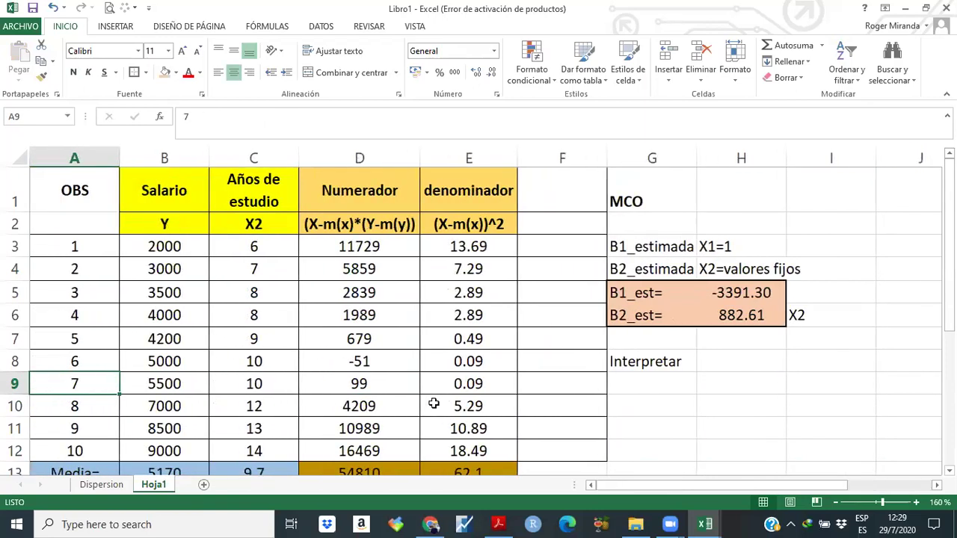
left_click(731, 389)
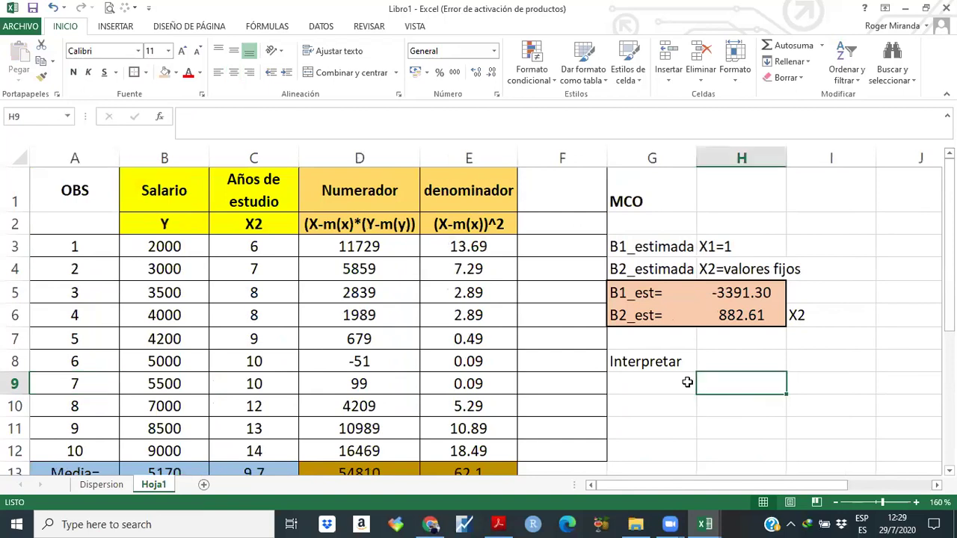
left_click(686, 383)
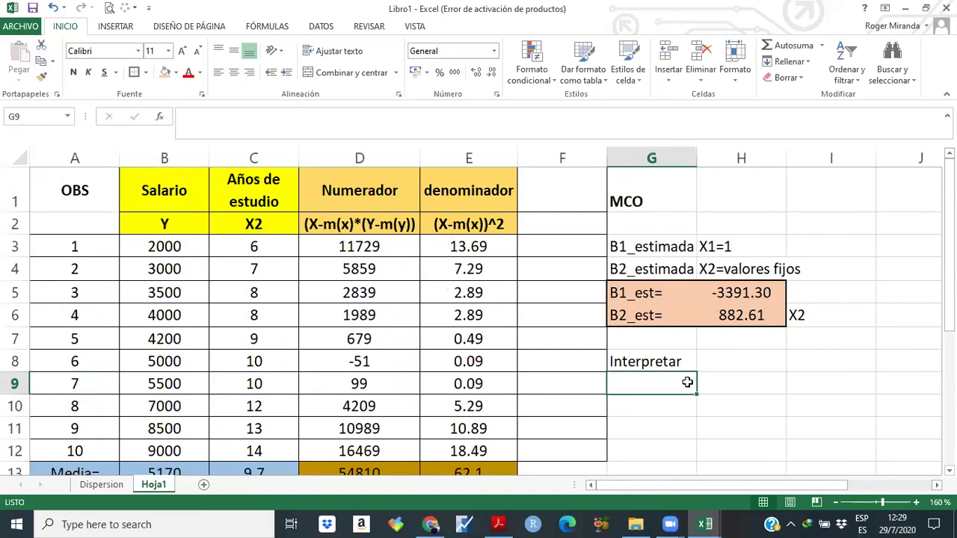
type("Y_")
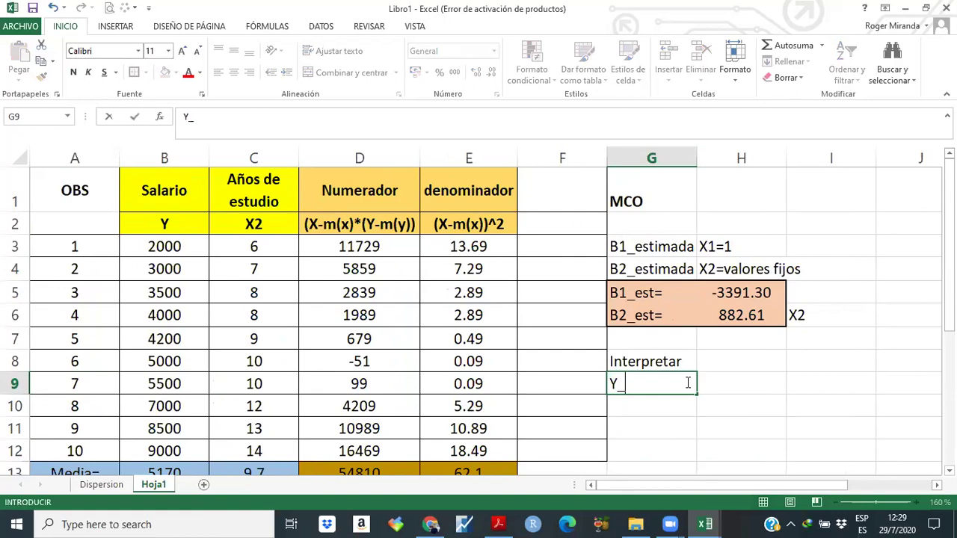
type("est=")
type("-3.")
key("BackSpace")
type("3")
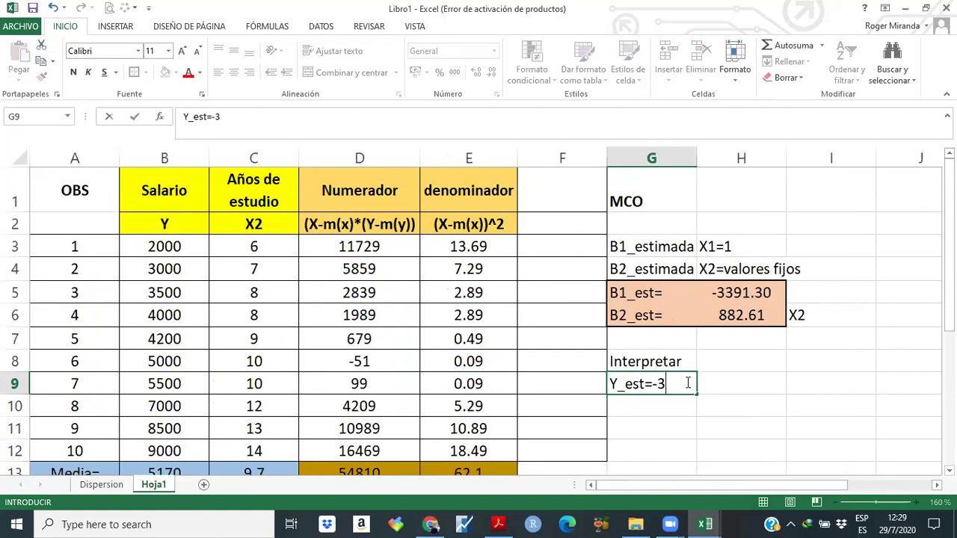
type(".3391")
key("BackSpace")
key("BackSpace")
key("BackSpace")
type("91.30+")
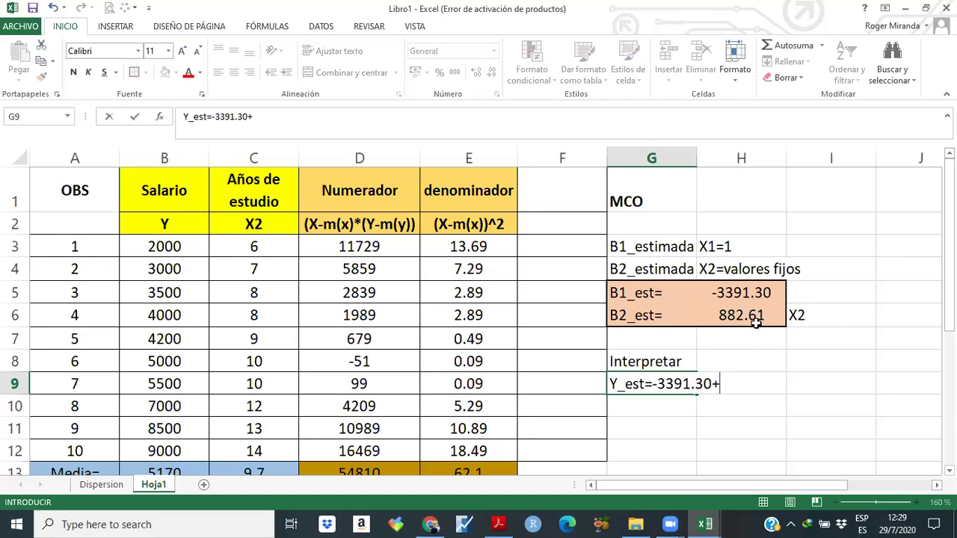
type("882.")
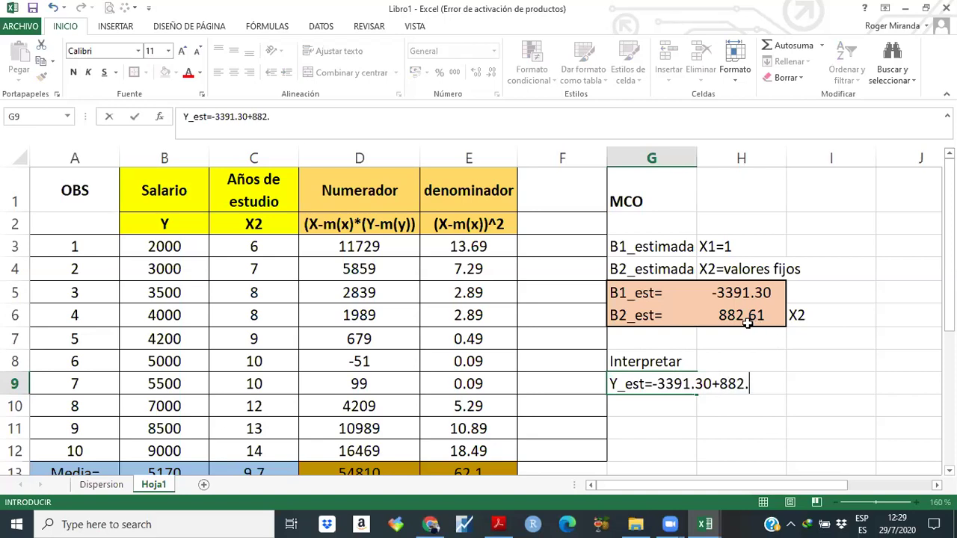
type("61*X\"")
key("BackSpace")
type("2")
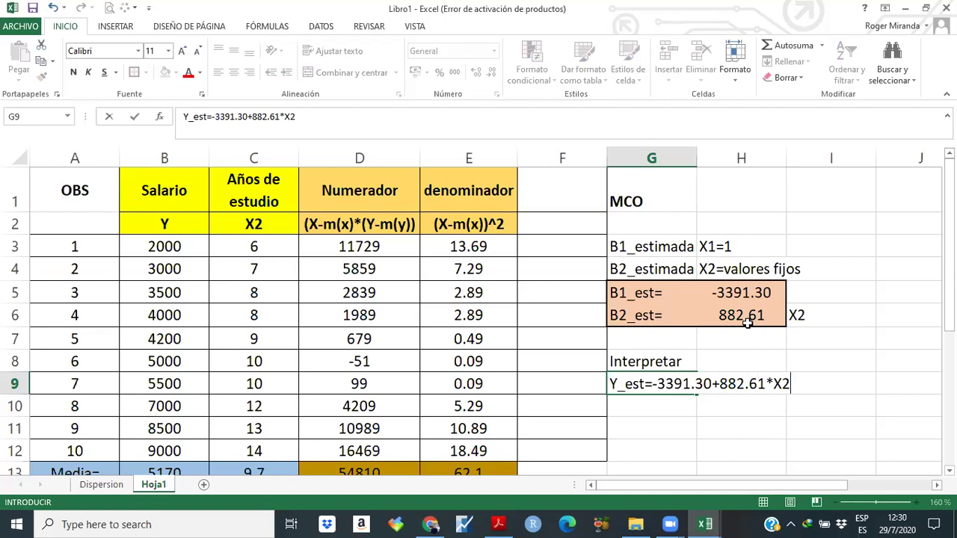
key("Return")
key("Up")
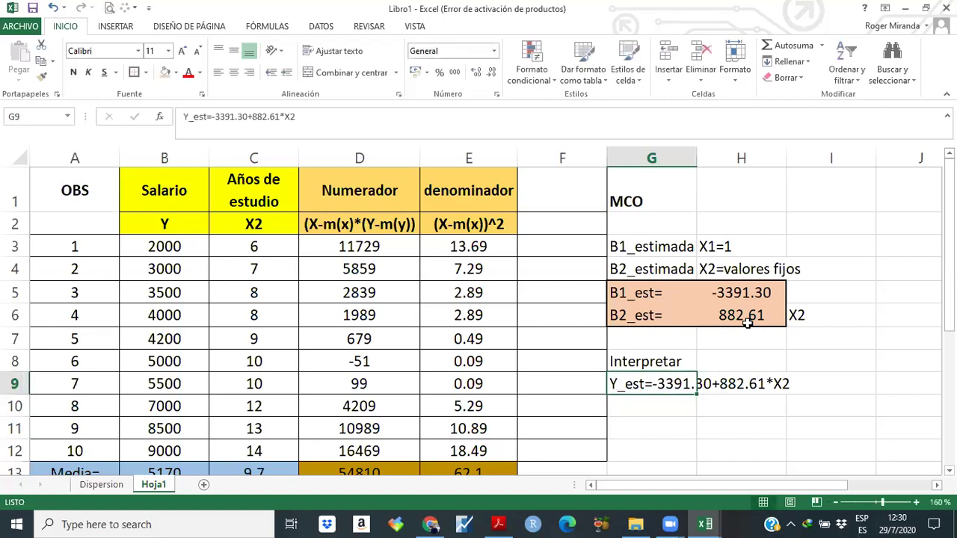
key("ctrl+n")
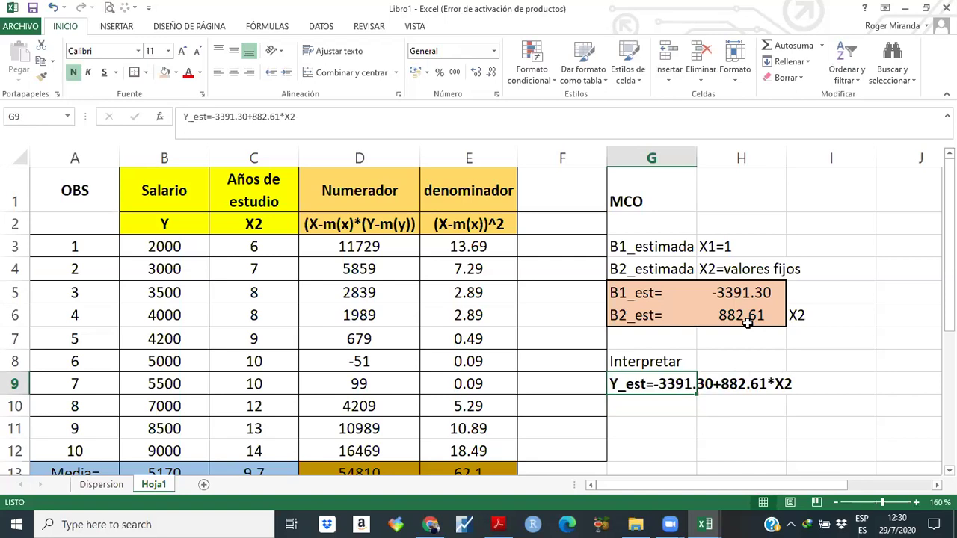
In the equation in G9, make the intercept -3391.30 green and italic.
double_click(640, 383)
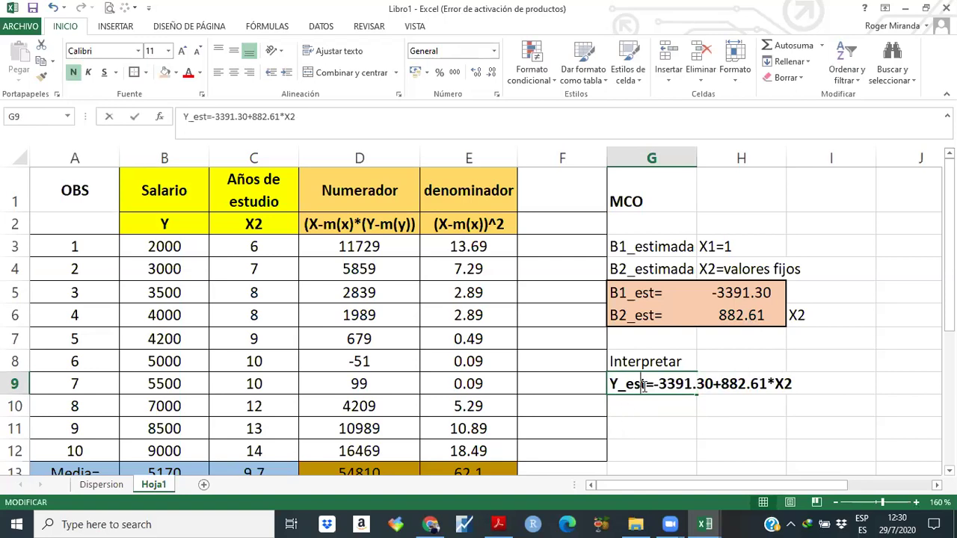
left_click_drag(655, 388, 714, 388)
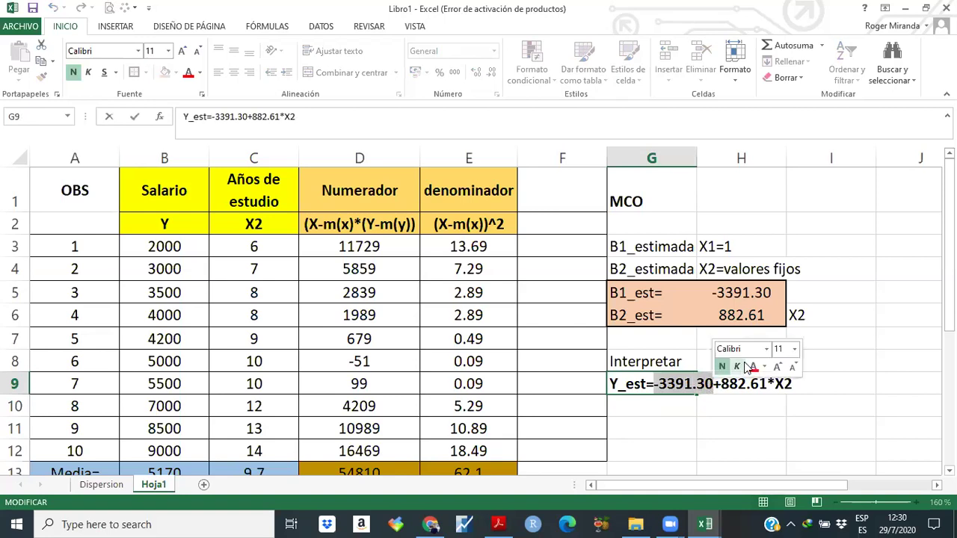
left_click(765, 367)
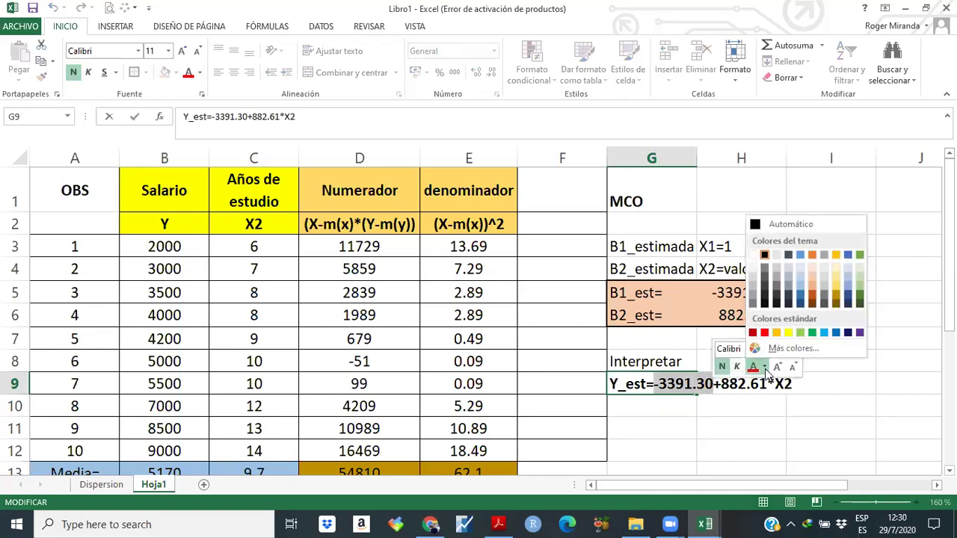
left_click(812, 333)
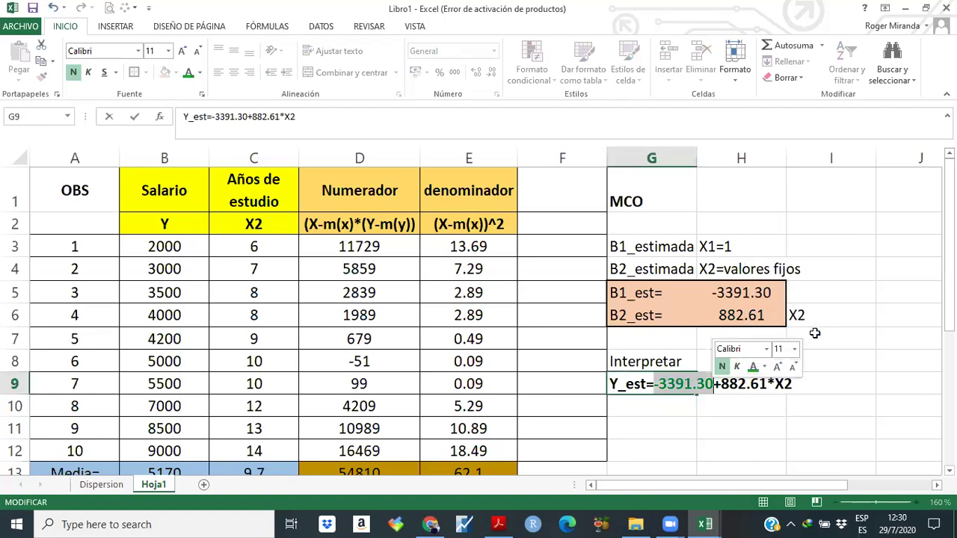
left_click(736, 366)
left_click(719, 384)
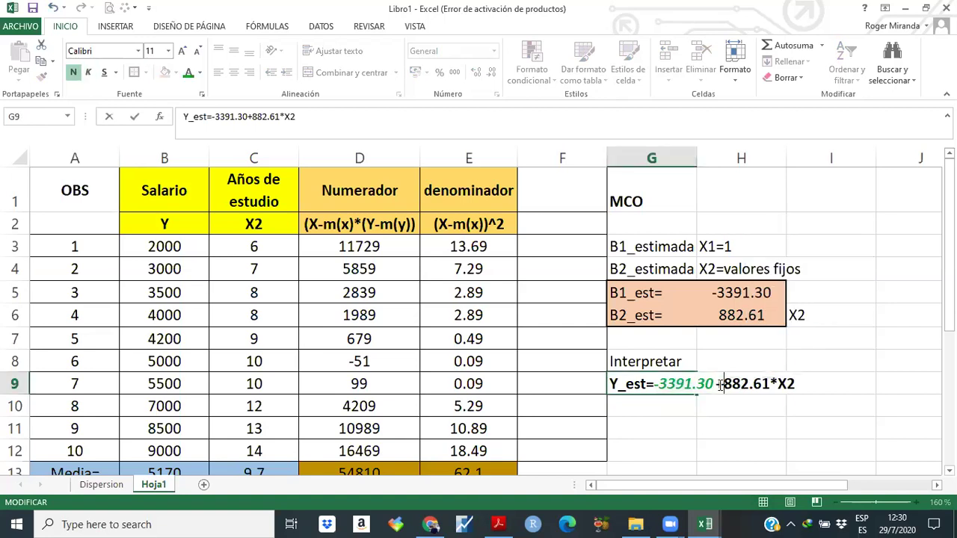
Color the slope 882.61 blue within the G9 equation.
left_click_drag(719, 385, 770, 384)
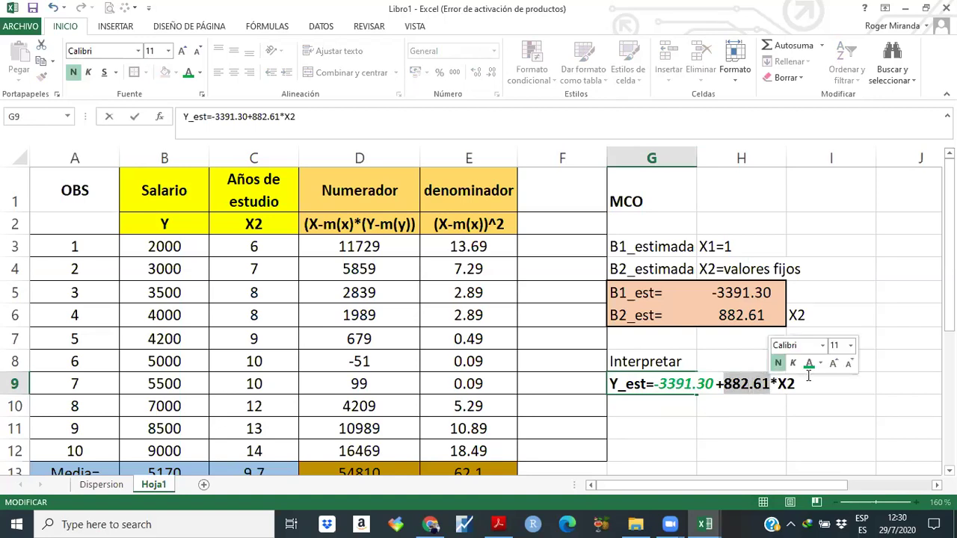
left_click(821, 363)
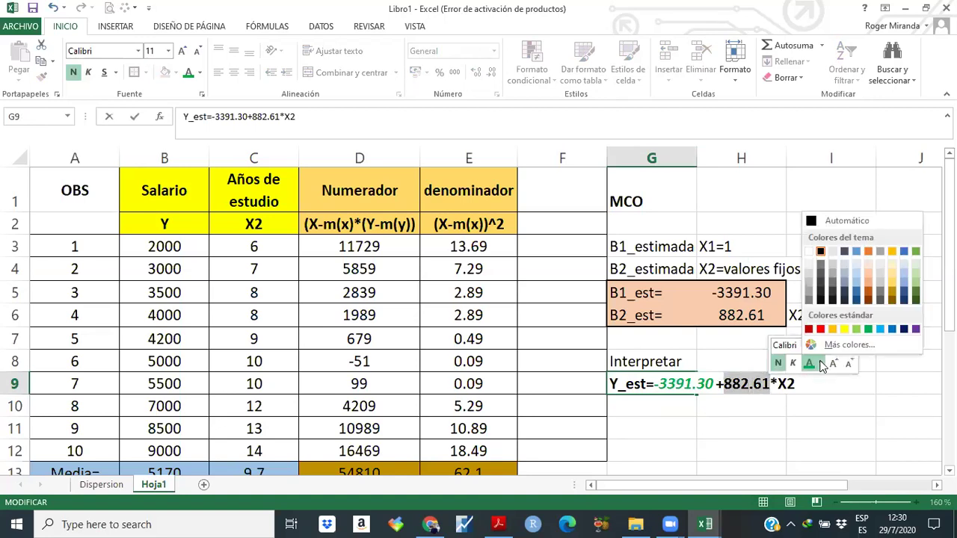
left_click(892, 329)
left_click(797, 432)
left_click(689, 430)
left_click(670, 410)
key("Down")
key("Down")
key("Down")
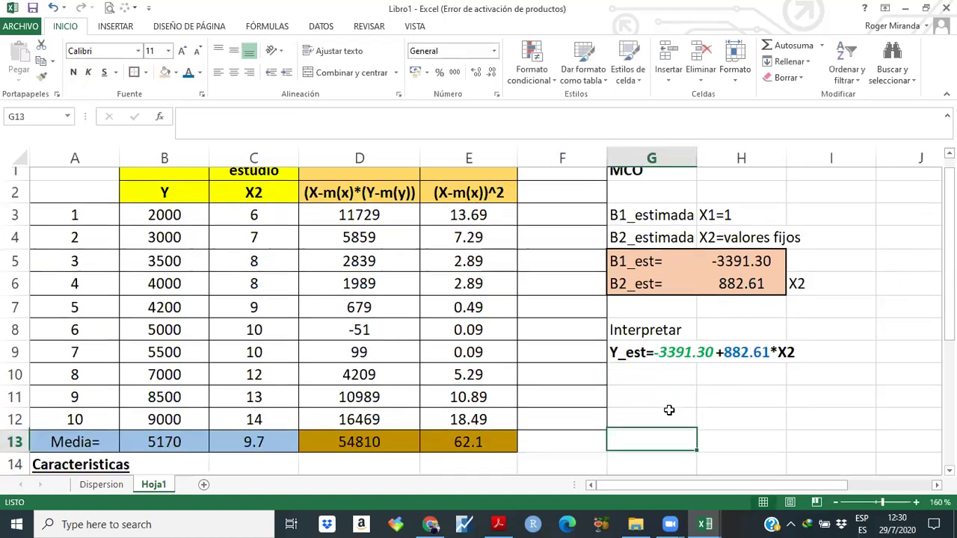
key("Up")
key("Up")
key("Up")
key("Down")
key("Down")
key("Up")
key("Up")
key("Down")
key("Up")
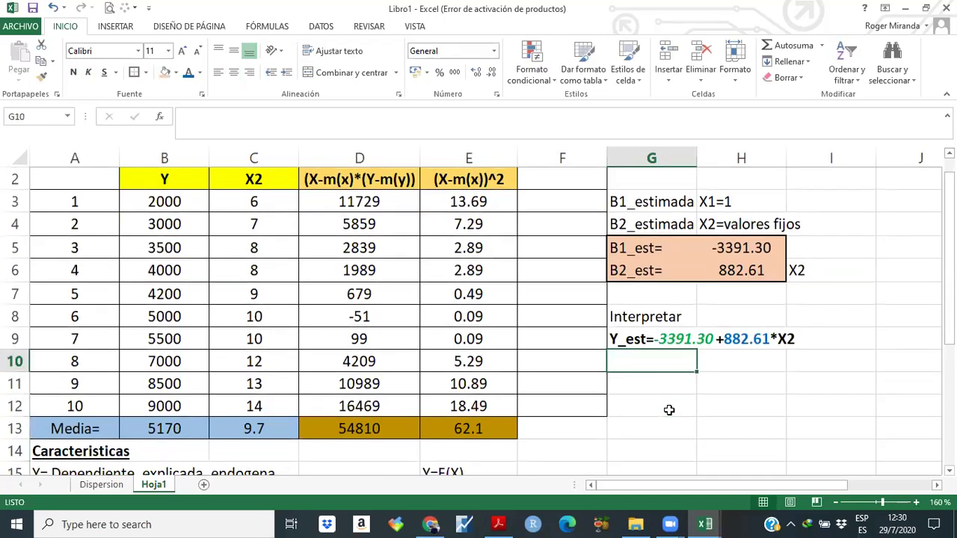
Below the estimated equation, enter the condition "Si" in G10 and "X2=0" in H10.
type("X")
type("*")
key("BackSpace")
type("\"")
key("BackSpace")
type("2=0")
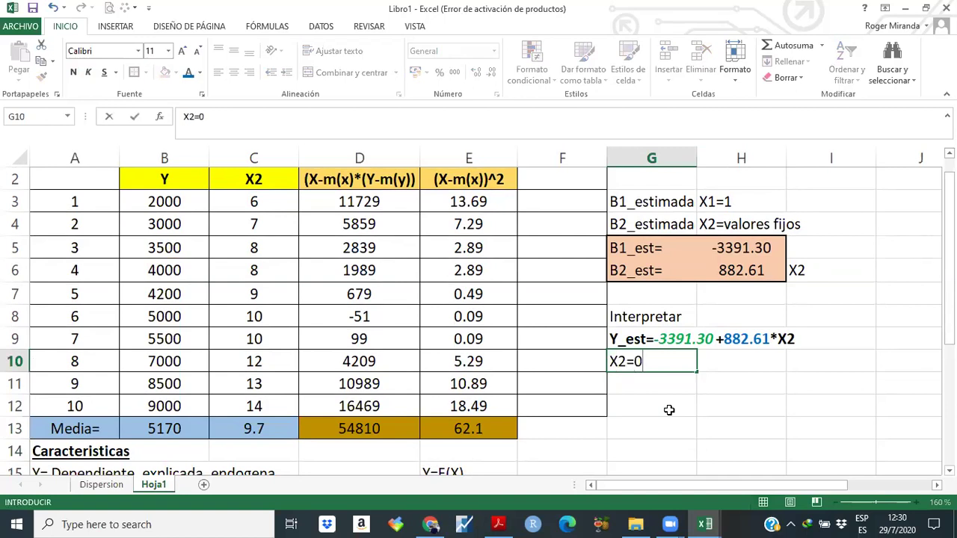
key("Tab")
key("Left")
key("ctrl+x")
key("Right")
key("ctrl+v")
key("Left")
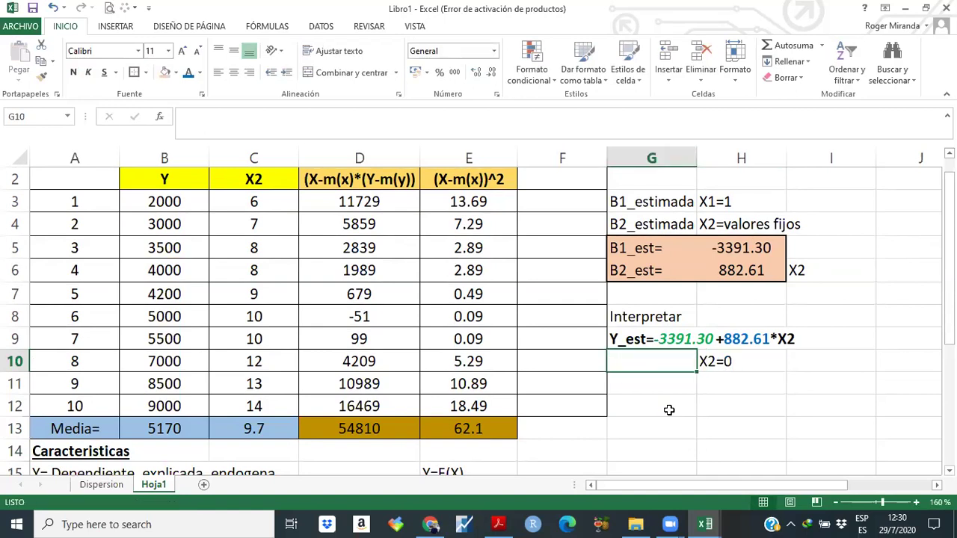
type("Si")
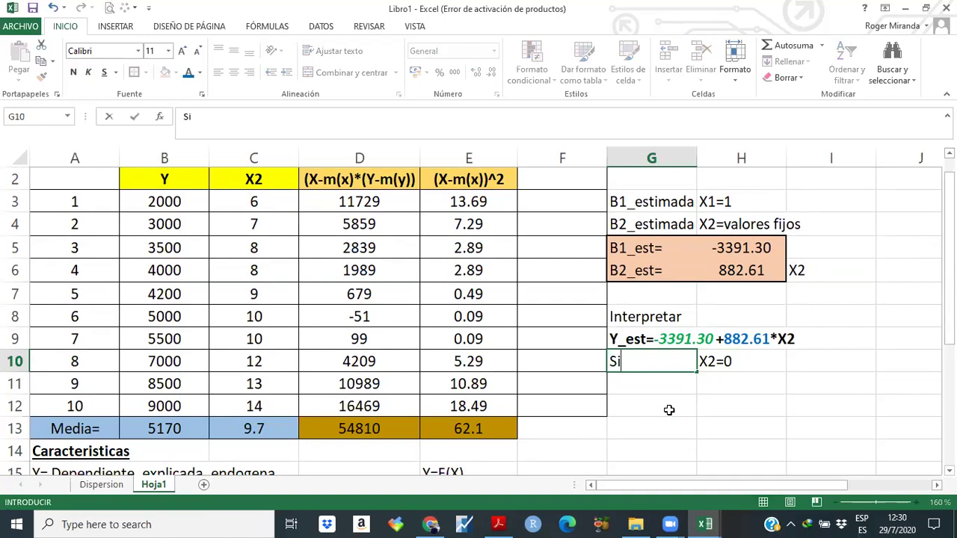
key("Return")
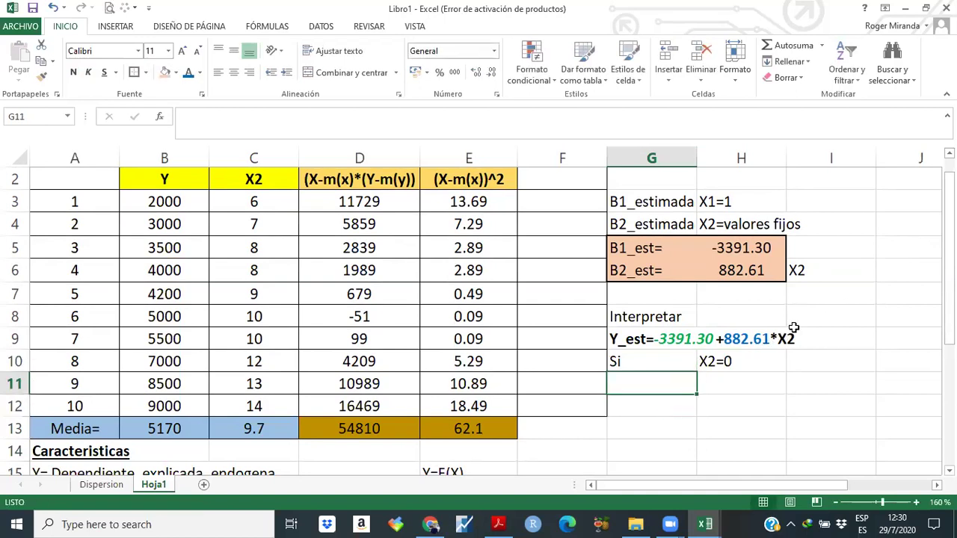
Copy the estimated equation from G9 to G11 and replace its X2 with (0).
left_click(790, 340)
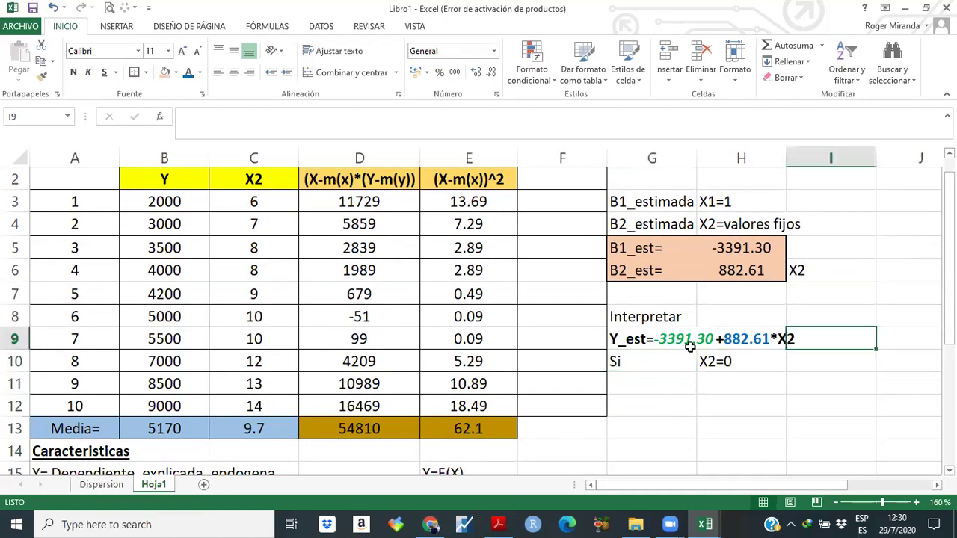
left_click(654, 341)
key("ctrl+c")
key("Down")
key("Down")
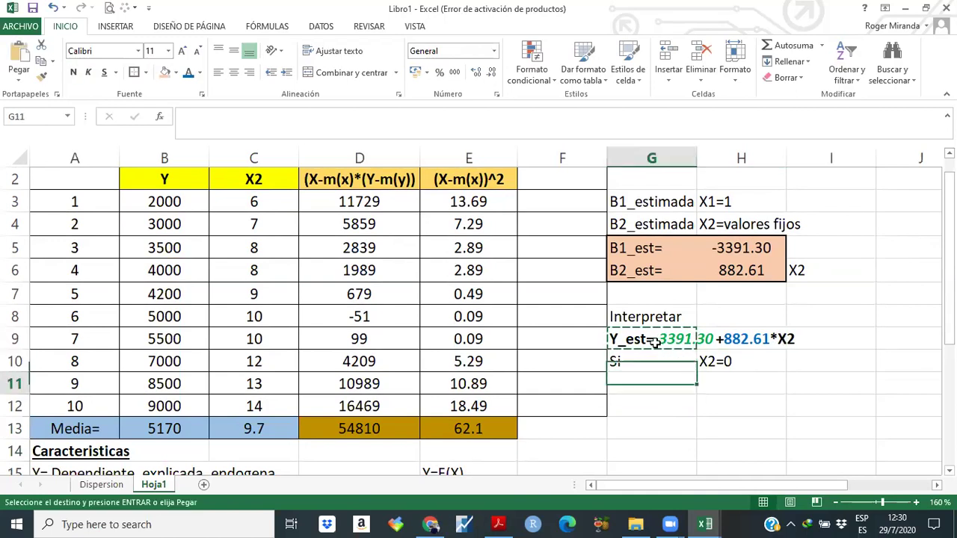
key("ctrl+v")
key("F2")
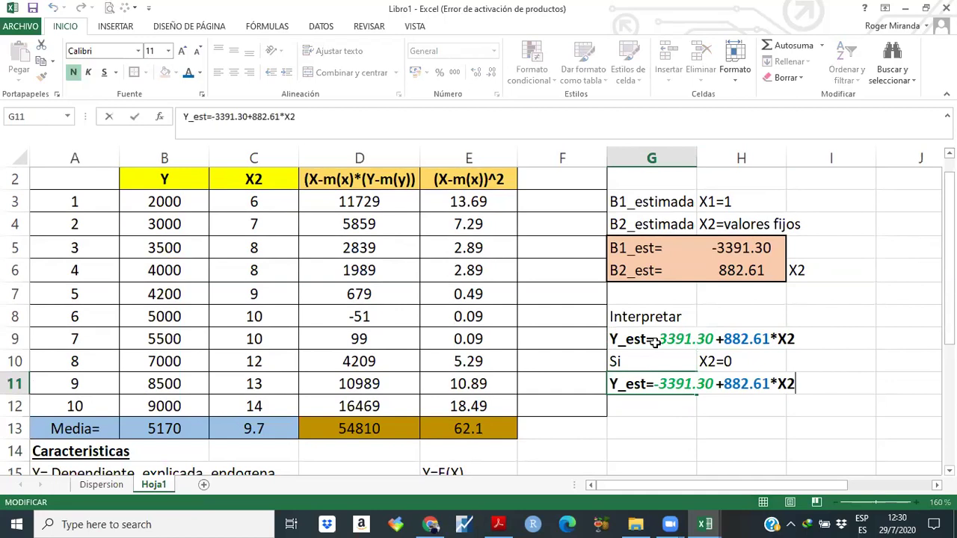
key("BackSpace")
key("BackSpace")
type("(0)")
key("Return")
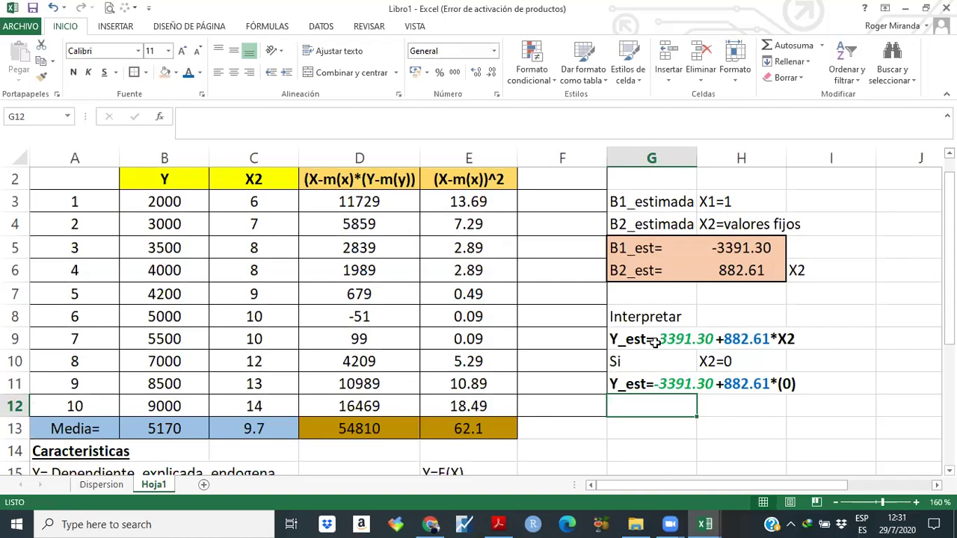
Enter the label "Y_est=" in G12, below the substituted equation.
type("Y_e")
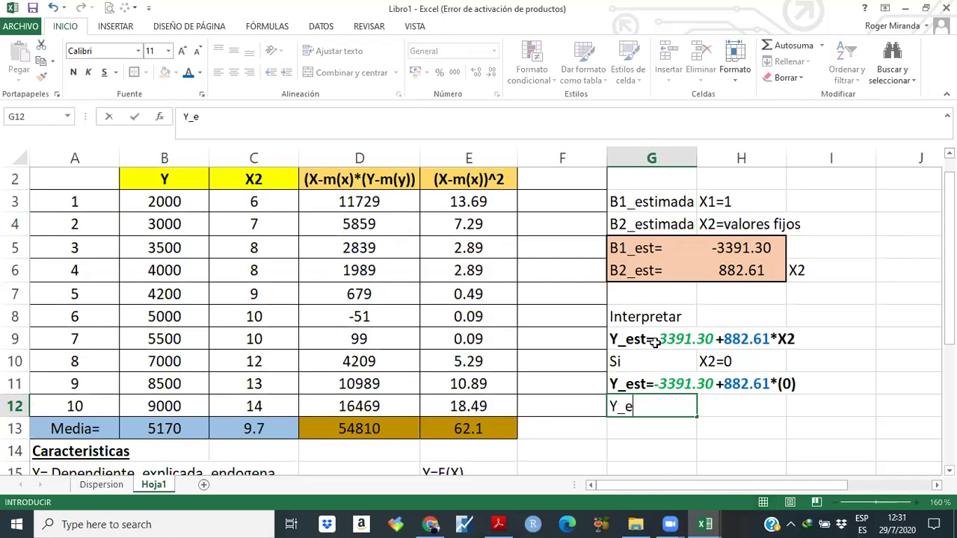
type("st=")
key("Return")
key("Right")
key("Up")
key("Left")
key("Right")
In H12, enter the formula +H5 to reference the estimated intercept.
type("-.")
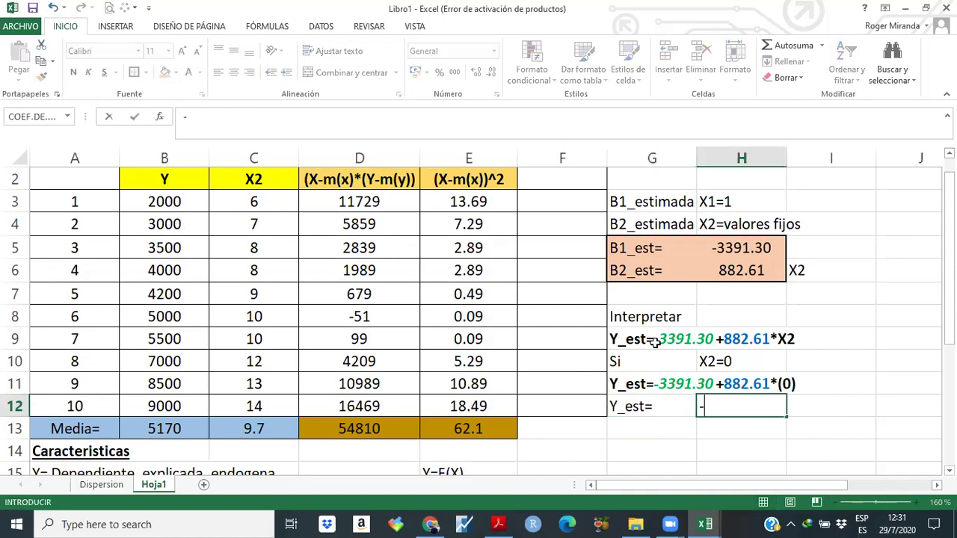
key("BackSpace")
type("+")
key("Up")
key("Up")
key("Up")
key("Up")
key("Up")
key("Up")
key("Up")
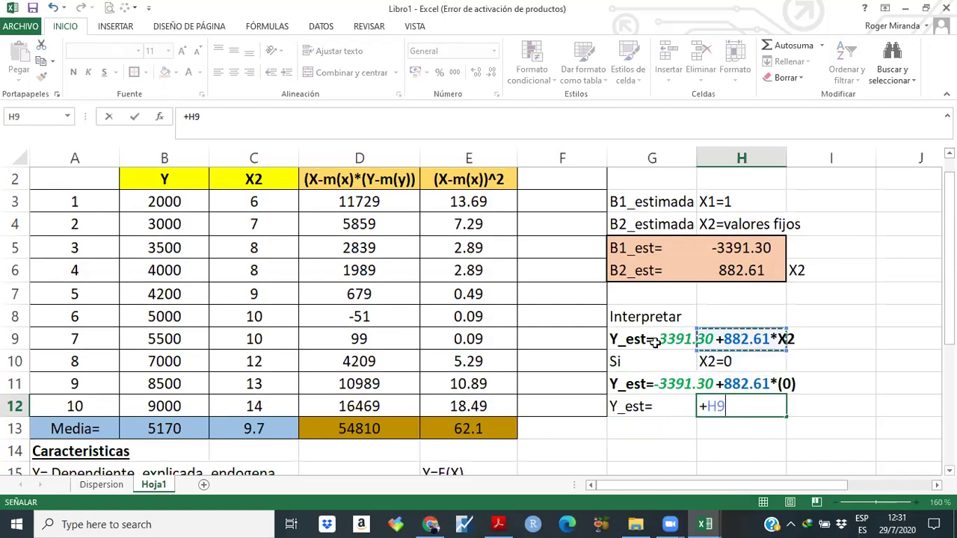
key("Return")
key("Left")
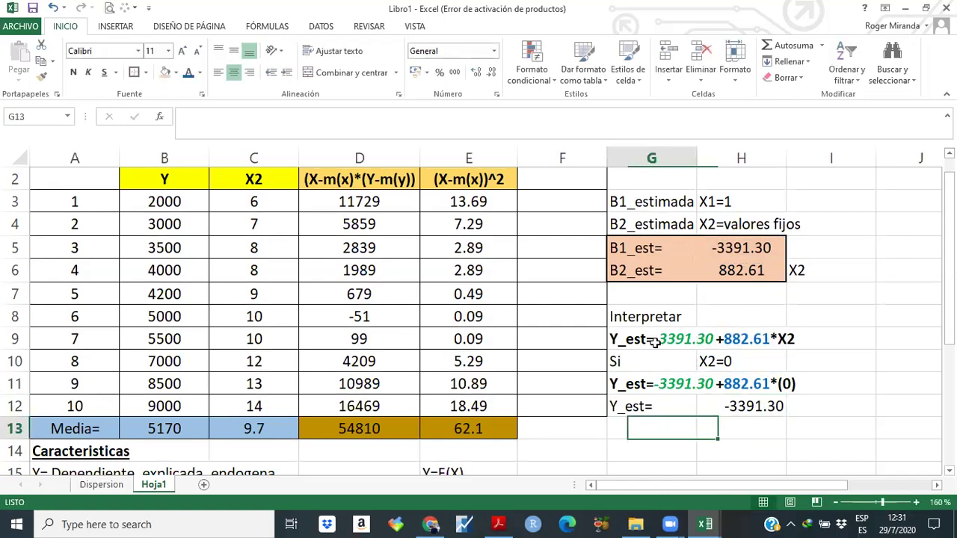
Enter the currency unit "Bs" in I12 beside the estimated Y value.
key("Up")
key("Right")
key("Right")
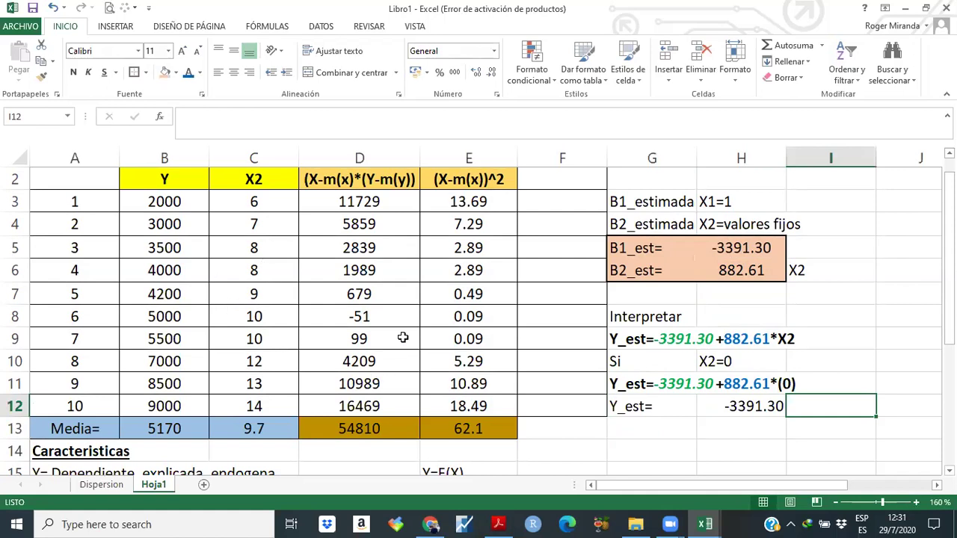
type("Bs")
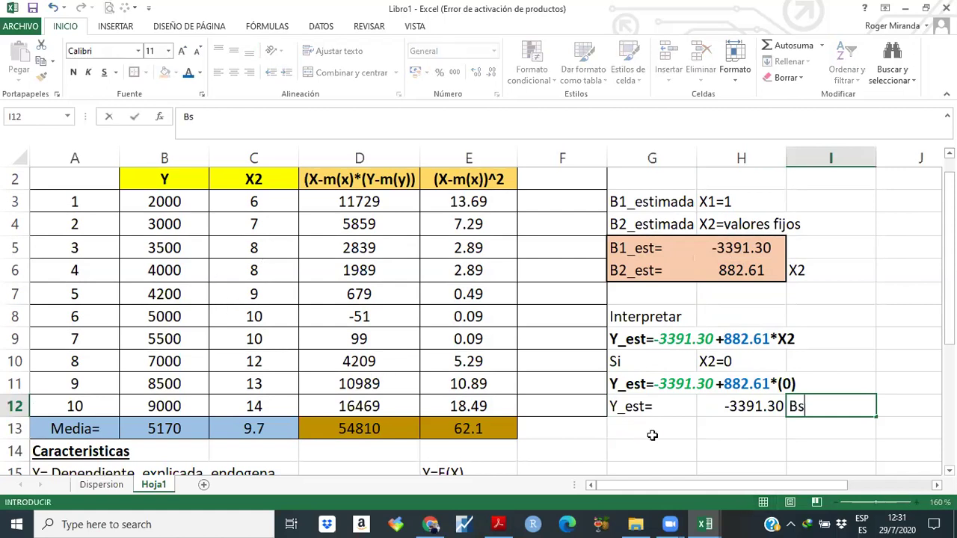
key("Return")
Put an outside border around the X2=0 case in G10:I12.
key("Left")
key("Left")
key("Left")
key("Up")
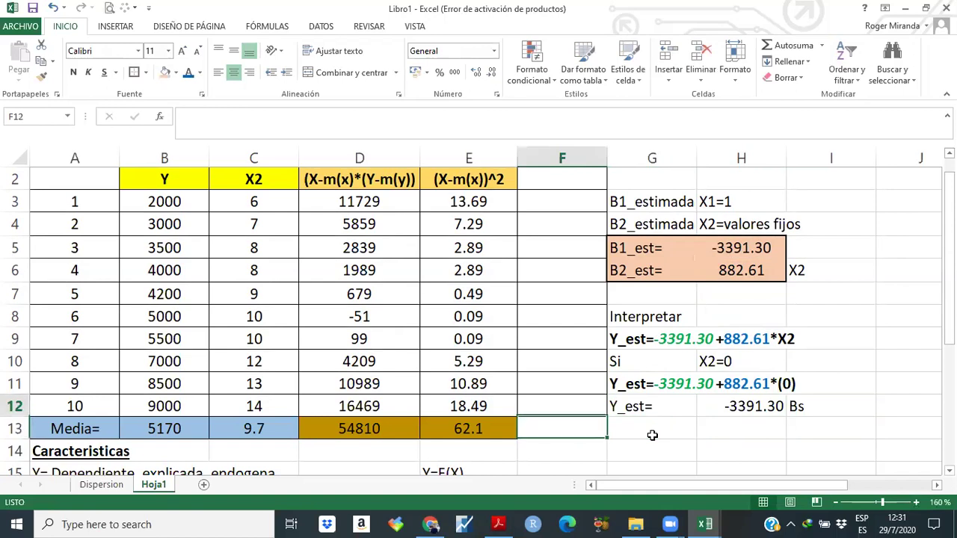
key("Right")
key("shift+Right")
key("shift+Right")
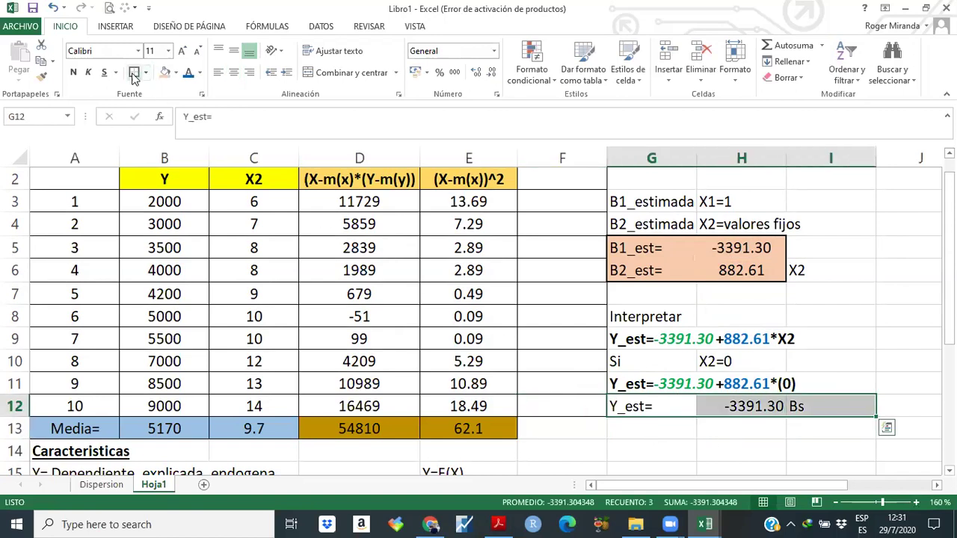
key("Up")
key("Up")
key("shift+Right")
key("shift+Right")
key("shift+Down")
key("shift+Down")
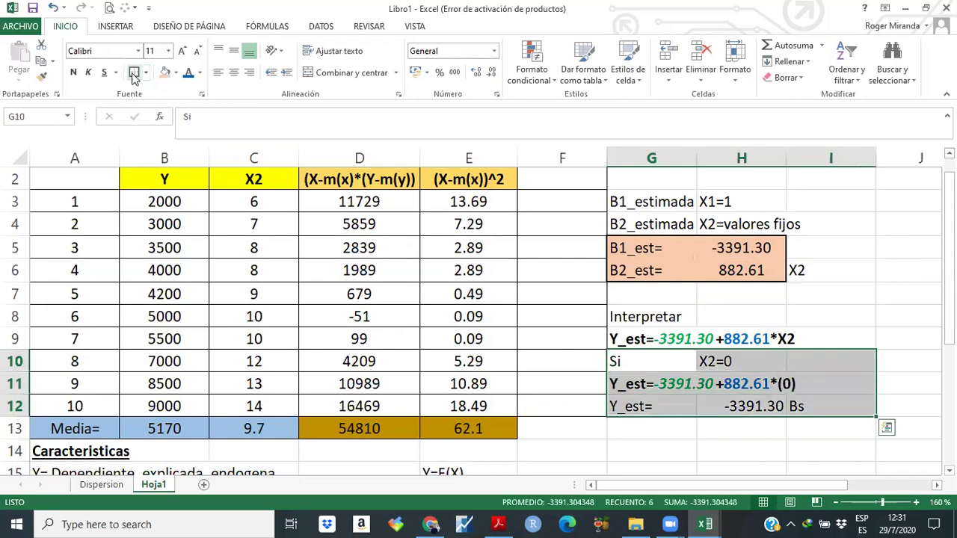
left_click(135, 72)
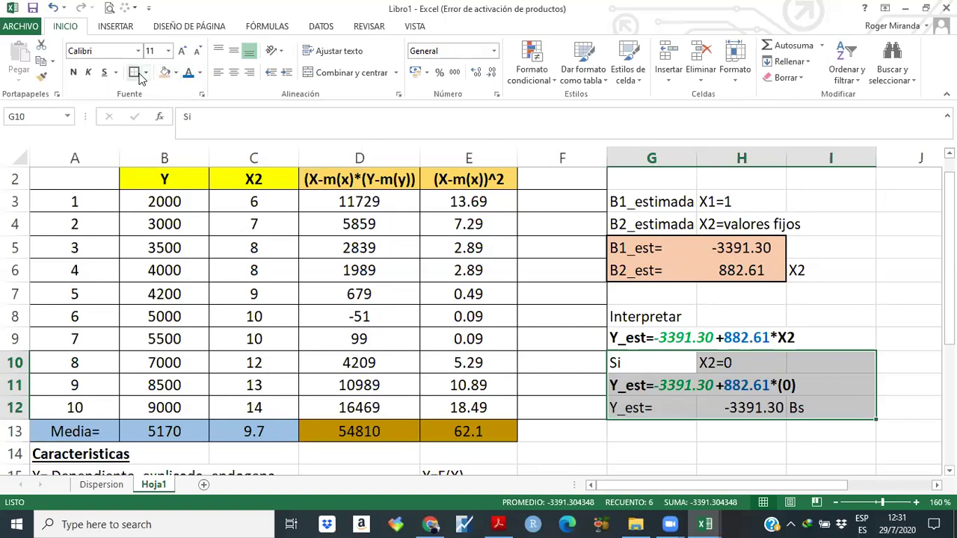
Fill the X2=0 case block G10:I12 with a light gold color.
left_click(175, 74)
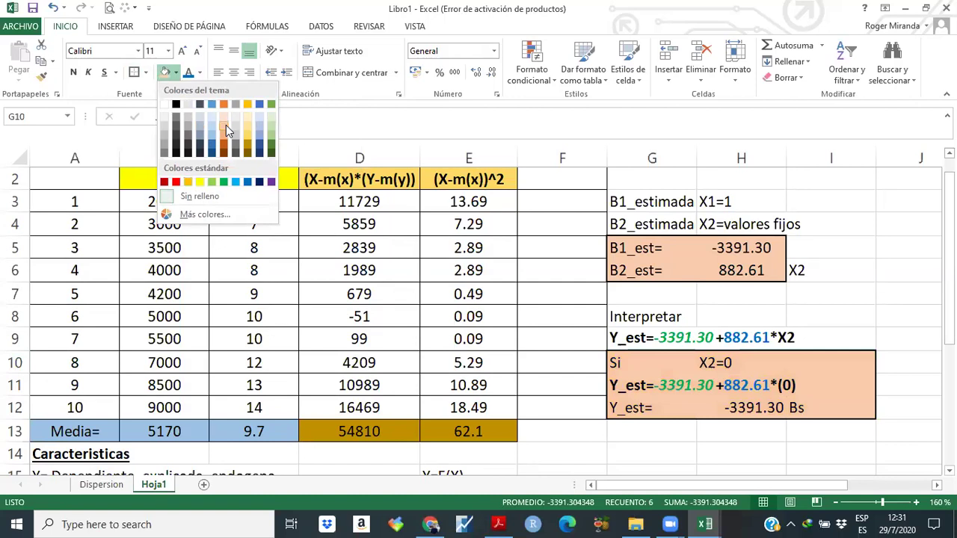
left_click(249, 141)
left_click(661, 405)
left_click(736, 409)
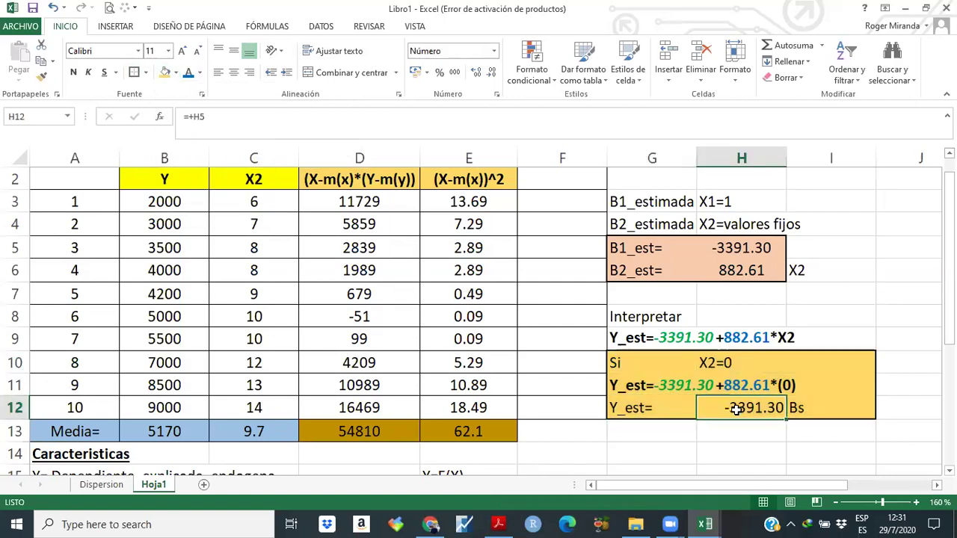
left_click(778, 431)
left_click(755, 410)
left_click(748, 432)
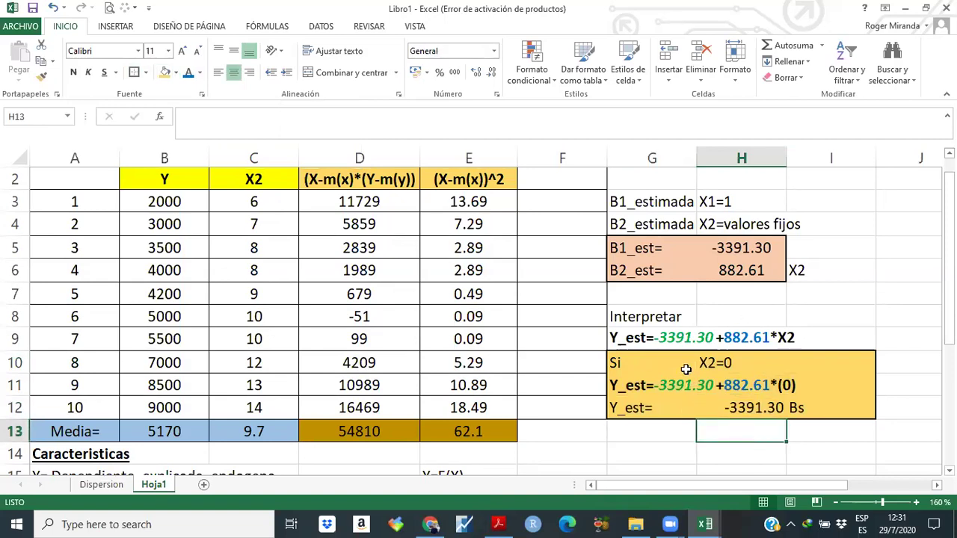
Enter the remark "Ambiguo" in I5 beside the B1_est value.
left_click(741, 246)
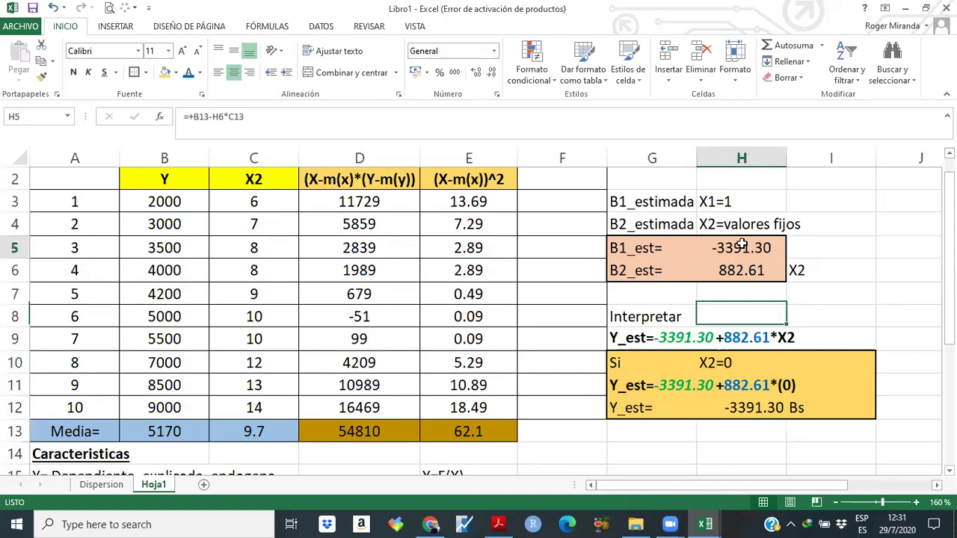
left_click(820, 244)
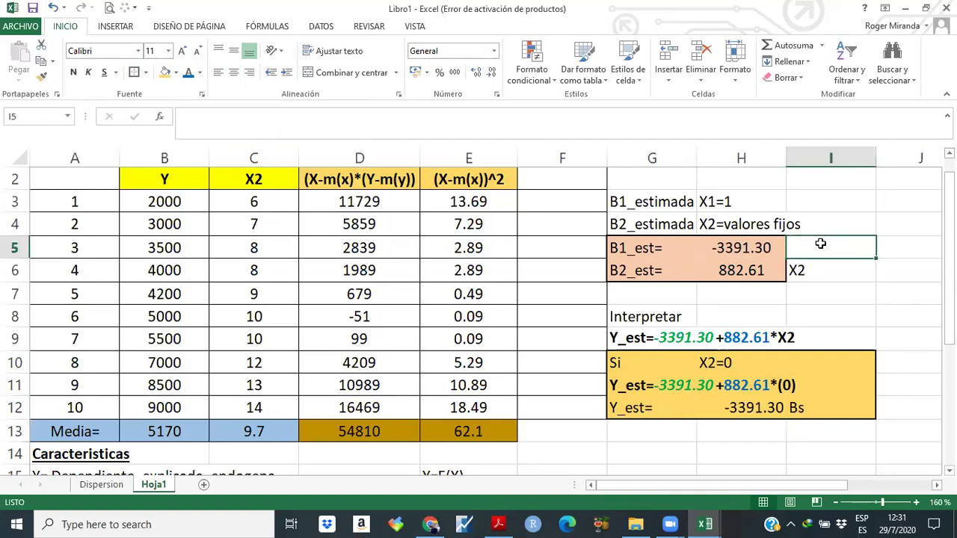
type("Ambigu")
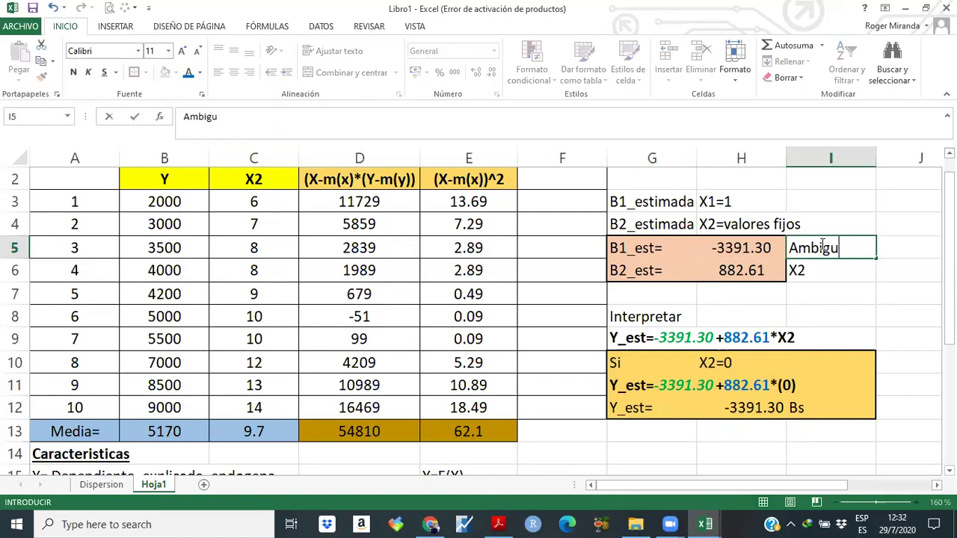
type("o")
key("Return")
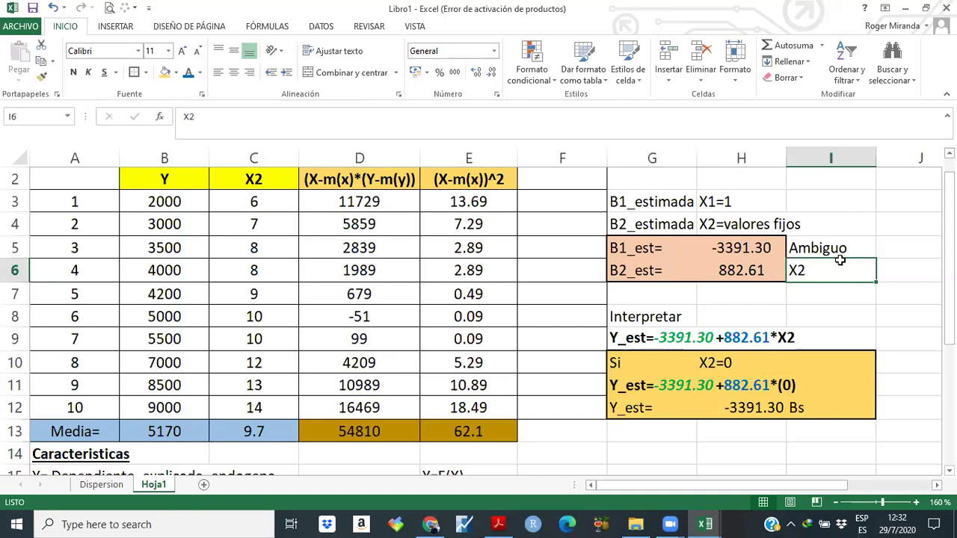
left_click(757, 248)
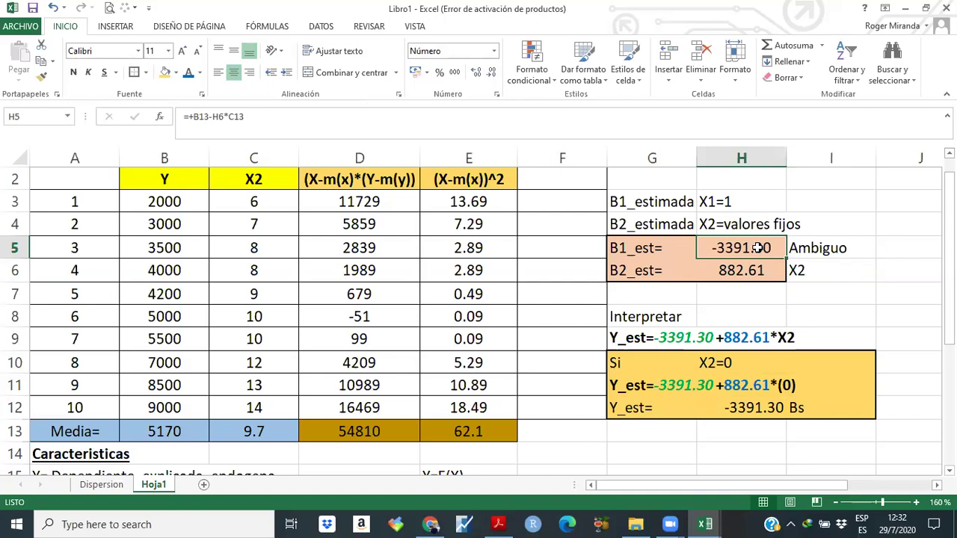
Examine the B1_est and B2_est estimates together with their remarks in G5:I6.
left_click(755, 275)
left_click_drag(624, 270, 842, 271)
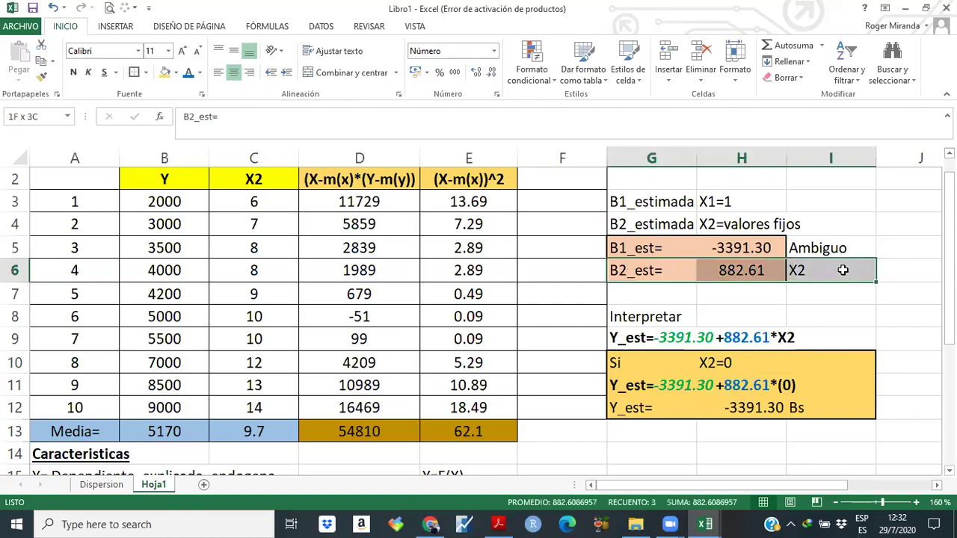
left_click(775, 270)
left_click_drag(666, 274, 823, 283)
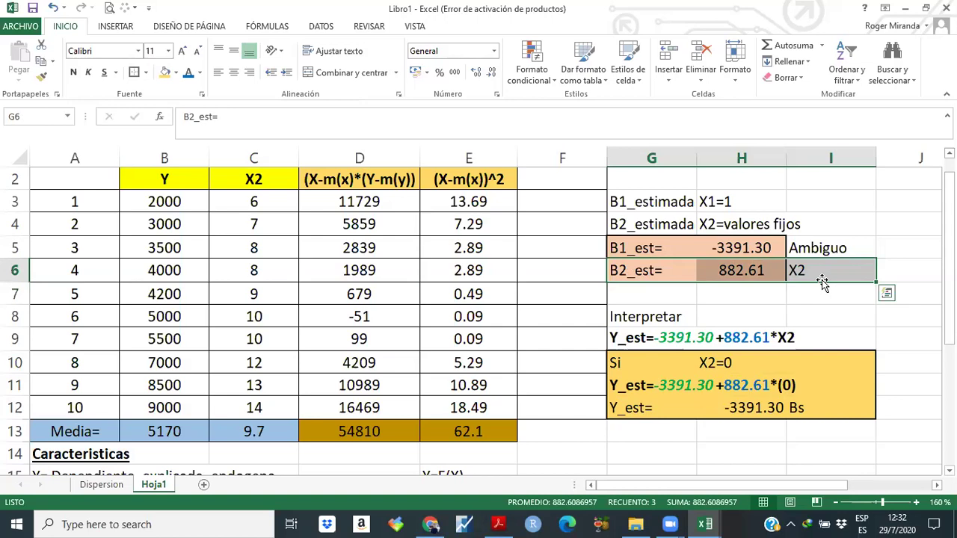
left_click_drag(632, 245, 828, 245)
left_click(845, 247)
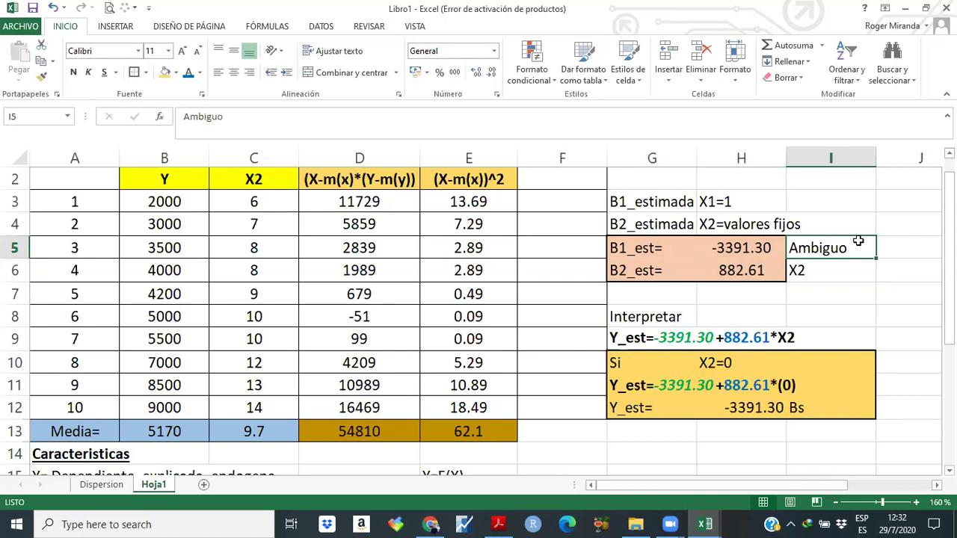
key("Down")
key("Down")
key("Down")
key("Down")
key("Down")
key("Down")
key("Down")
key("Down")
key("Down")
key("Down")
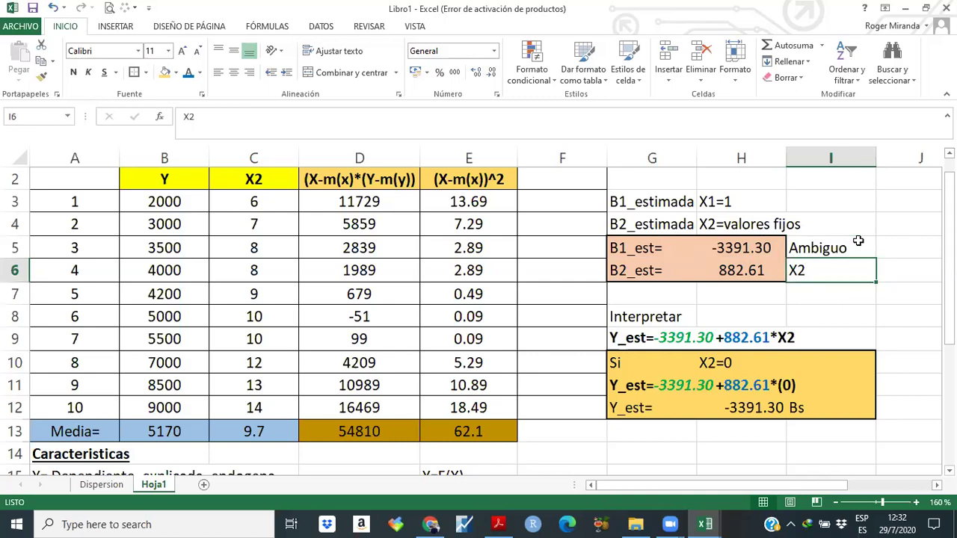
key("Down")
key("Down")
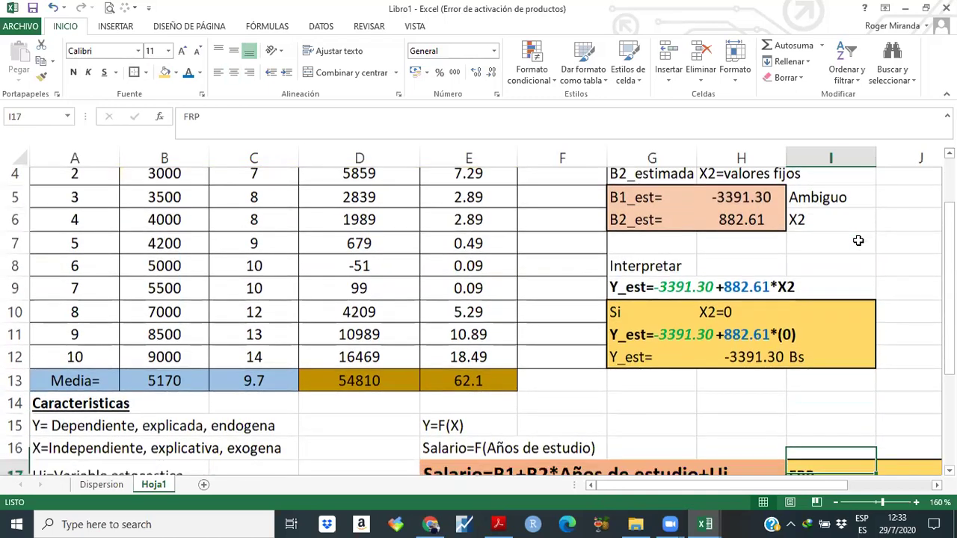
Copy the X2=0 case block G10:I12 and paste it directly below, starting in G13.
key("Left")
key("Left")
key("Up")
key("Up")
key("Up")
key("Up")
key("Up")
key("Up")
key("Up")
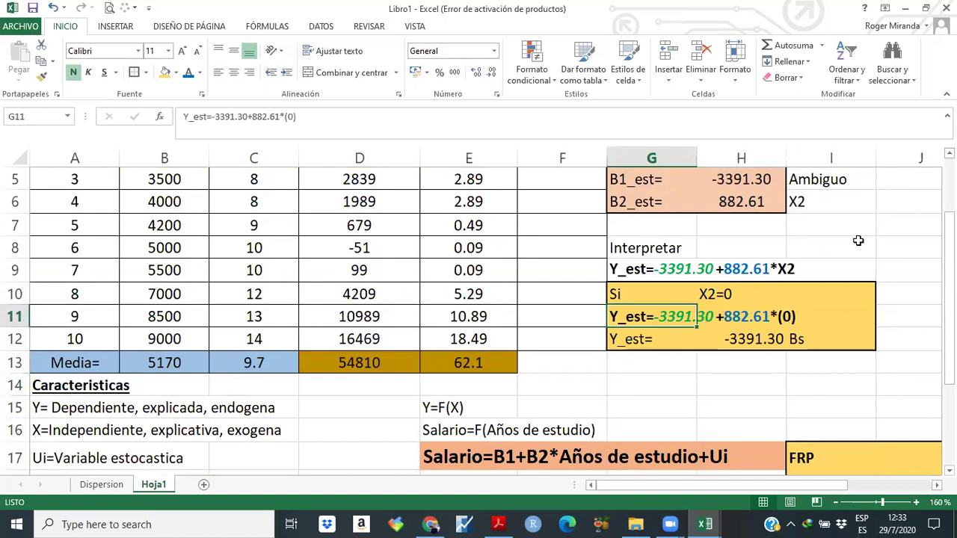
key("shift+Right")
key("shift+Right")
key("shift+Down")
key("shift+Down")
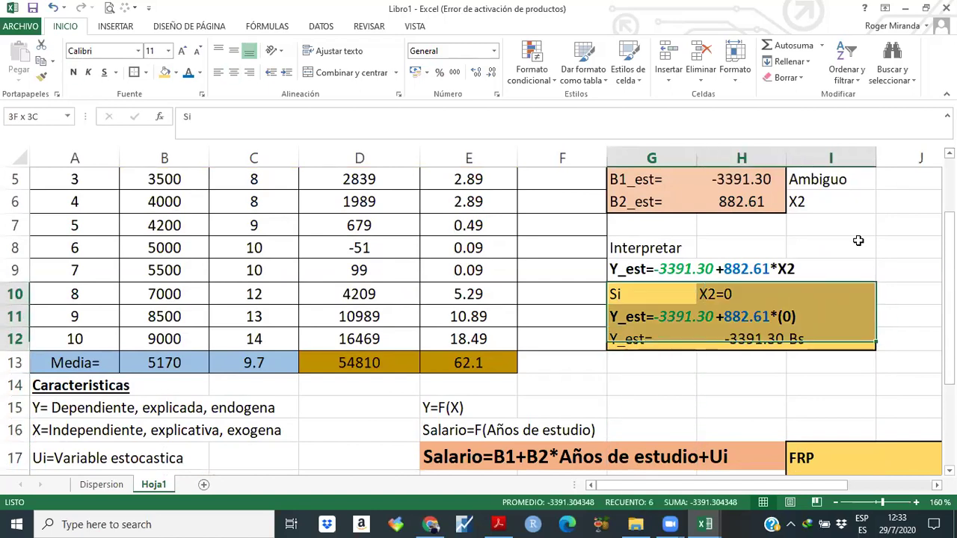
key("ctrl+c")
key("Down")
key("Down")
key("Down")
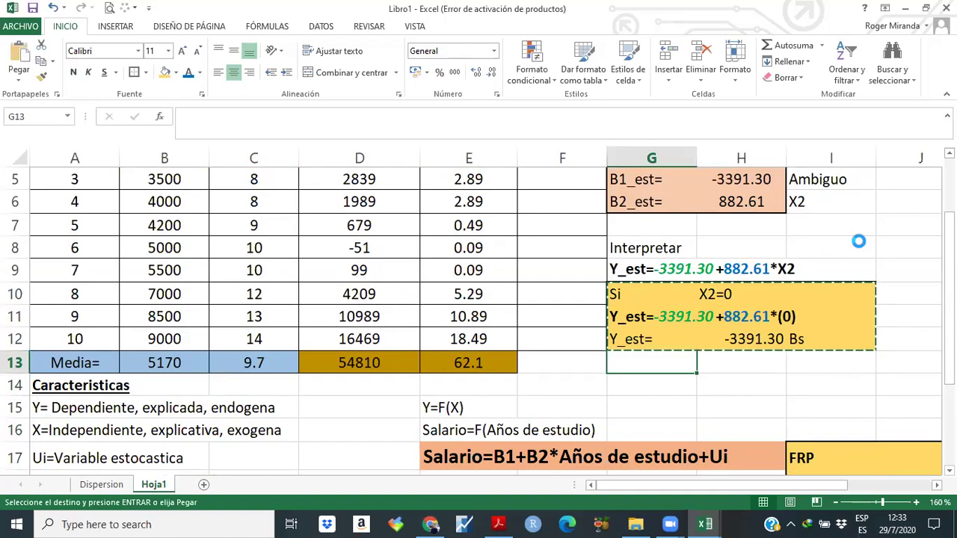
key("ctrl+v")
Change the condition in H13 of the copied block to X2=1.
key("Up")
key("Down")
key("Right")
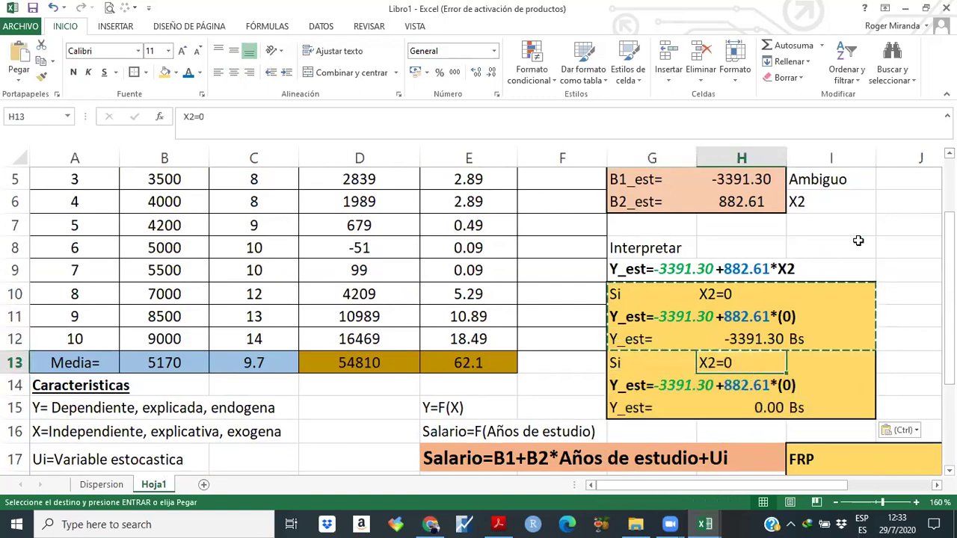
key("F2")
key("BackSpace")
type("1")
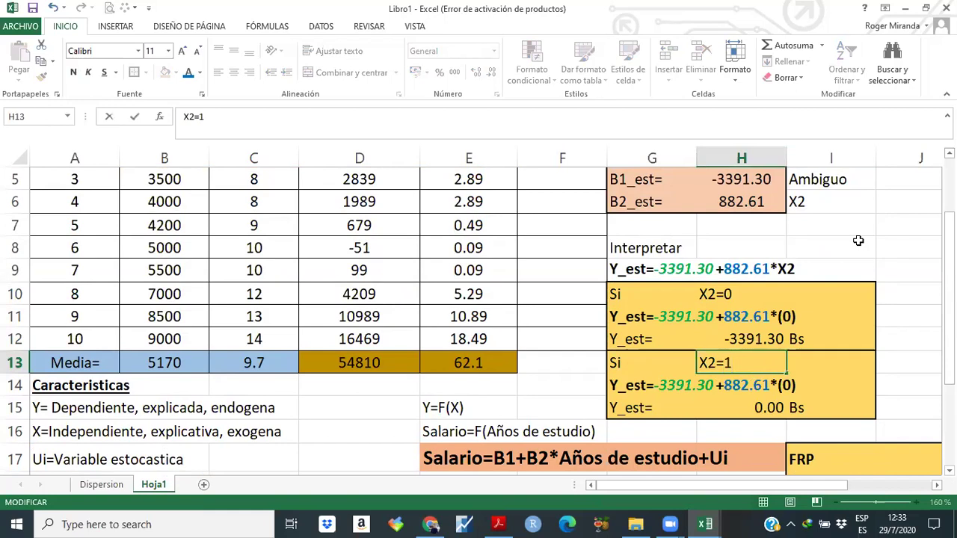
key("Return")
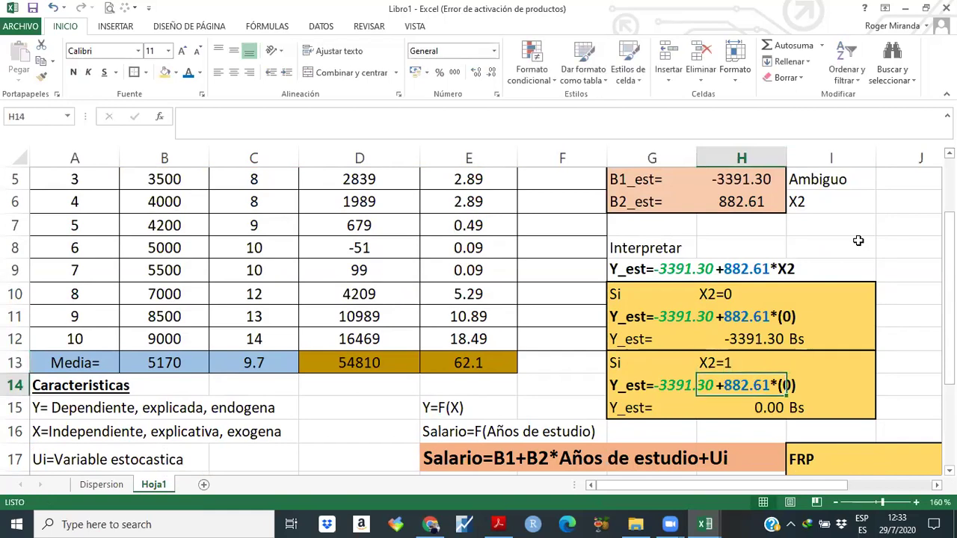
Replace the zero in the copied equation in G14 so that it reads Y_est=-3391.30+882.61*(1).
key("Up")
key("Down")
key("Left")
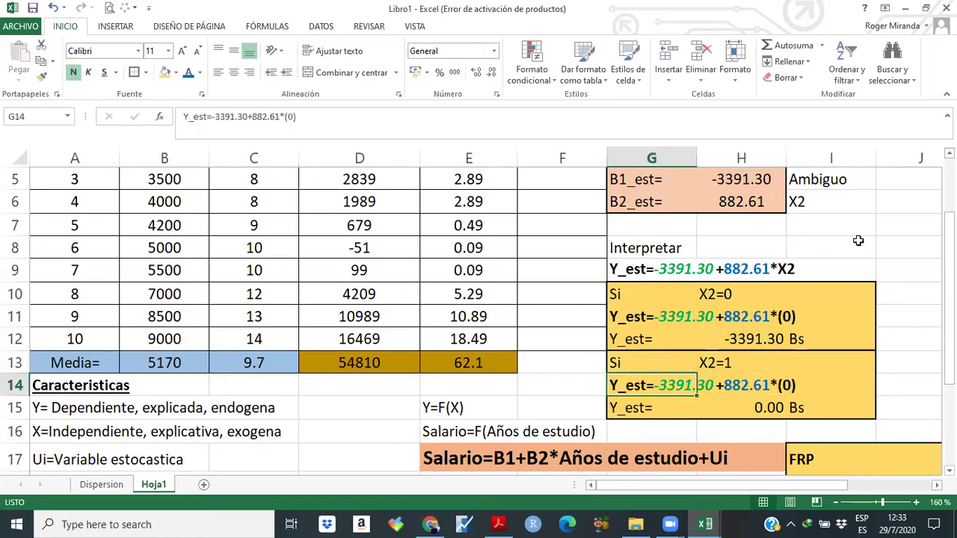
key("F2")
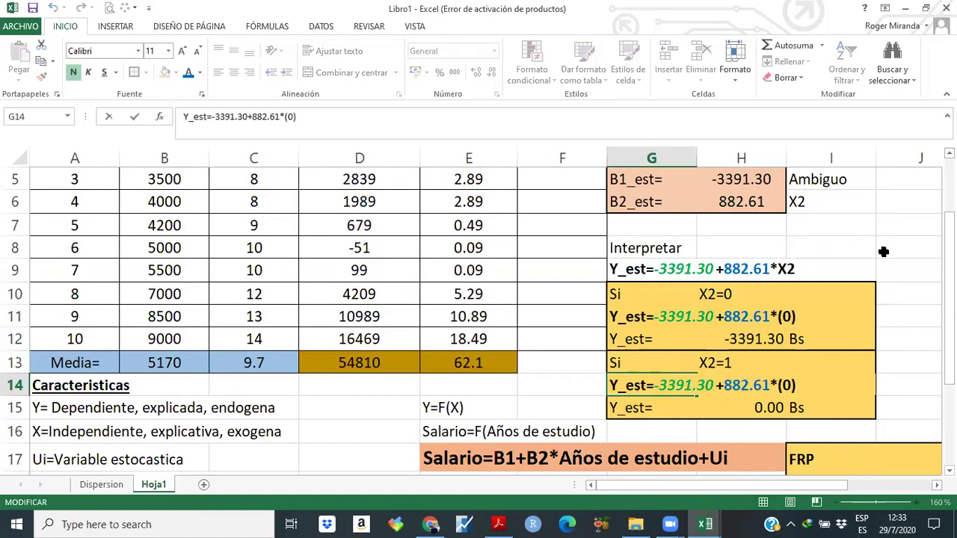
key("BackSpace")
key("BackSpace")
type("1)")
key("Return")
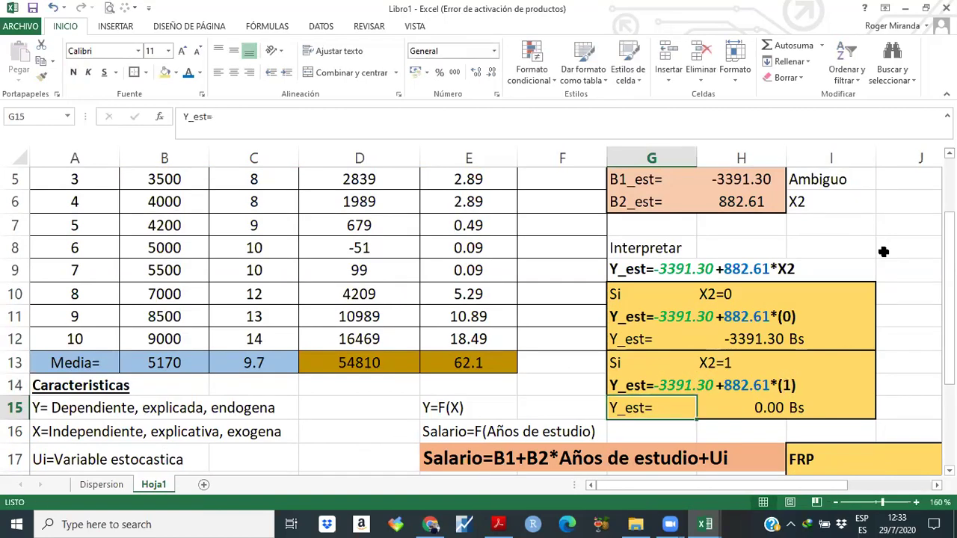
Make the Y_est value of the X2=1 case in H15 reference the B2_est value with =+H6.
left_click(726, 388)
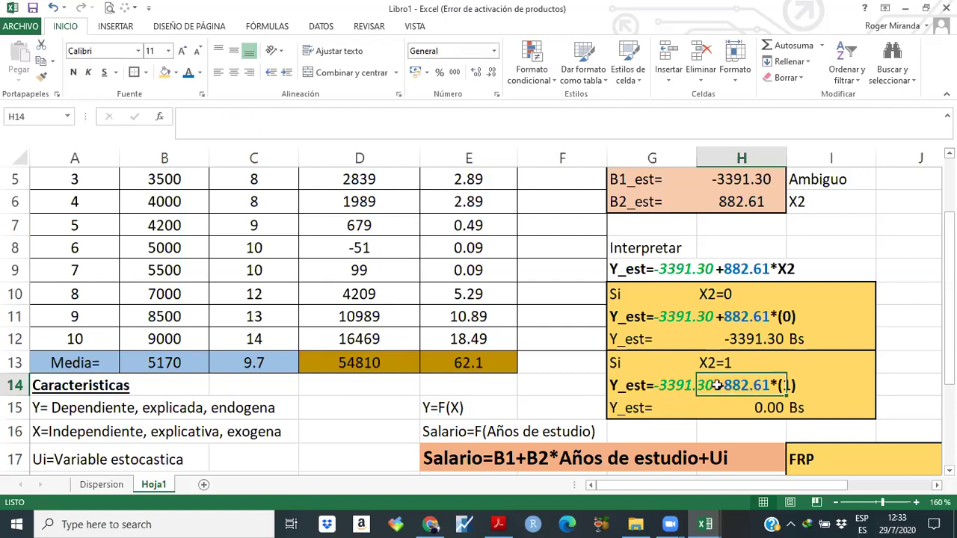
left_click(664, 390)
left_click(746, 387)
left_click(680, 402)
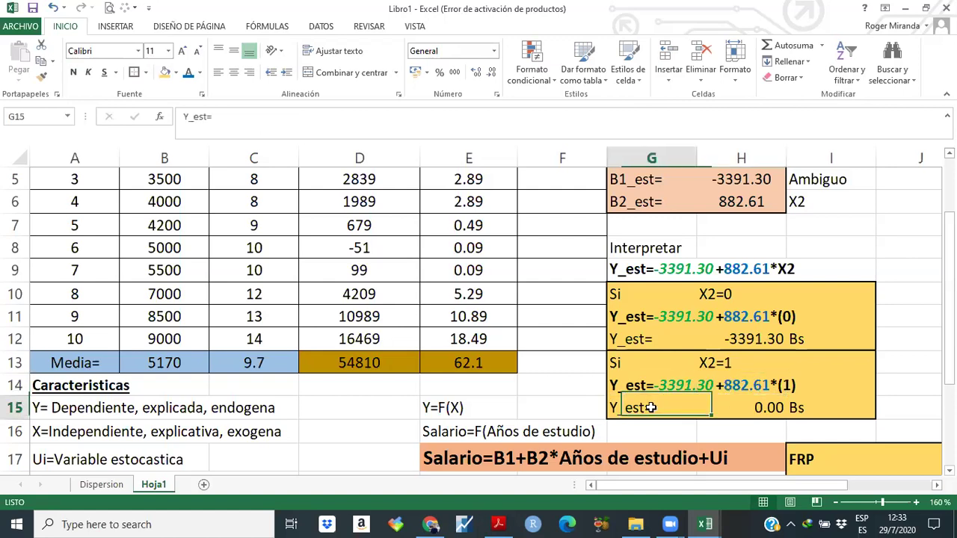
left_click(716, 403)
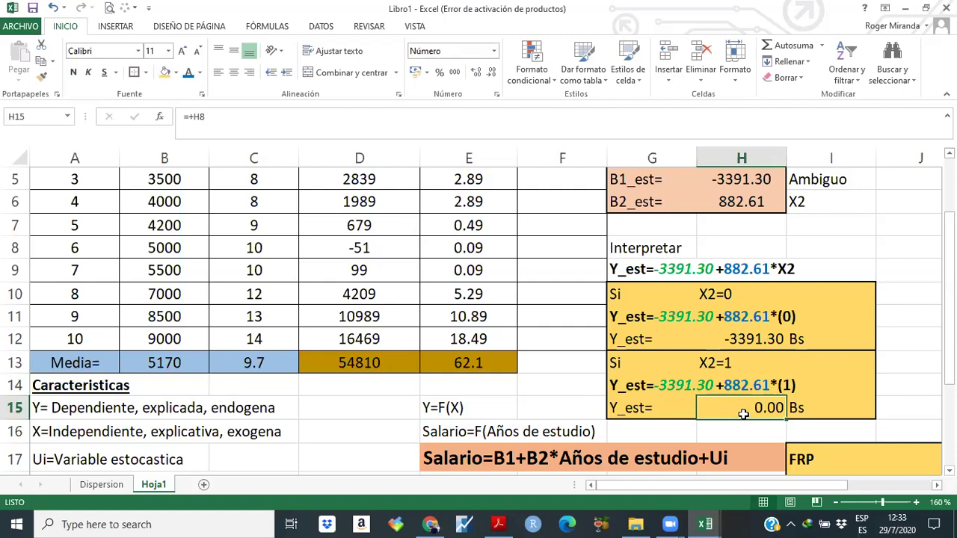
type("+")
key("Up")
key("Up")
key("Up")
key("Up")
key("Up")
key("Up")
key("Up")
key("Up")
key("Up")
key("Return")
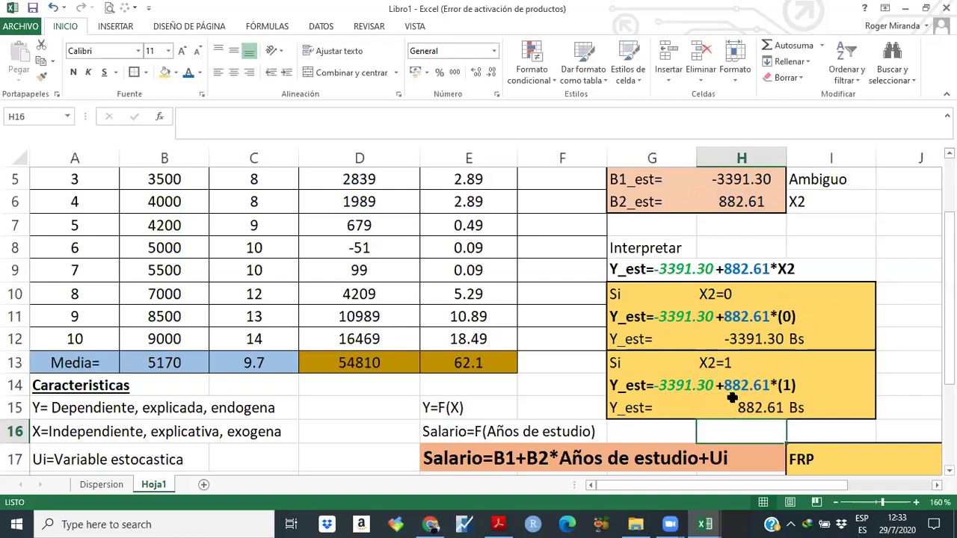
Examine the X2=1 case's equation, Y_est value and unit, and compare them with the X2=0 case.
left_click(748, 405)
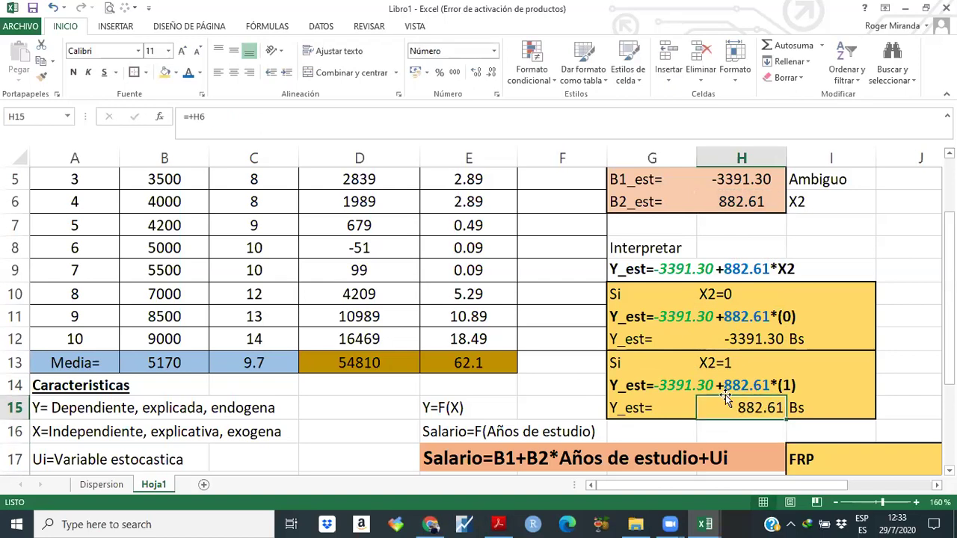
left_click(675, 386)
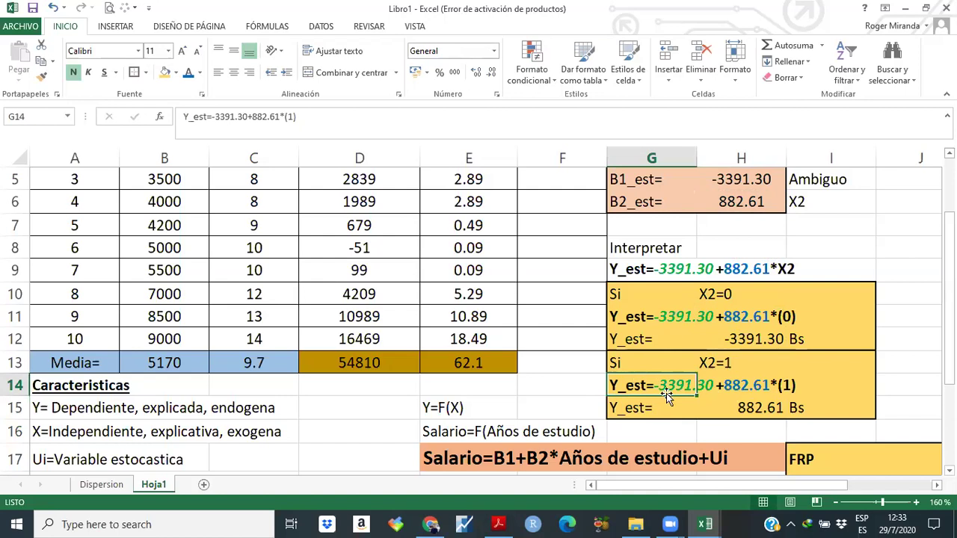
left_click(672, 404)
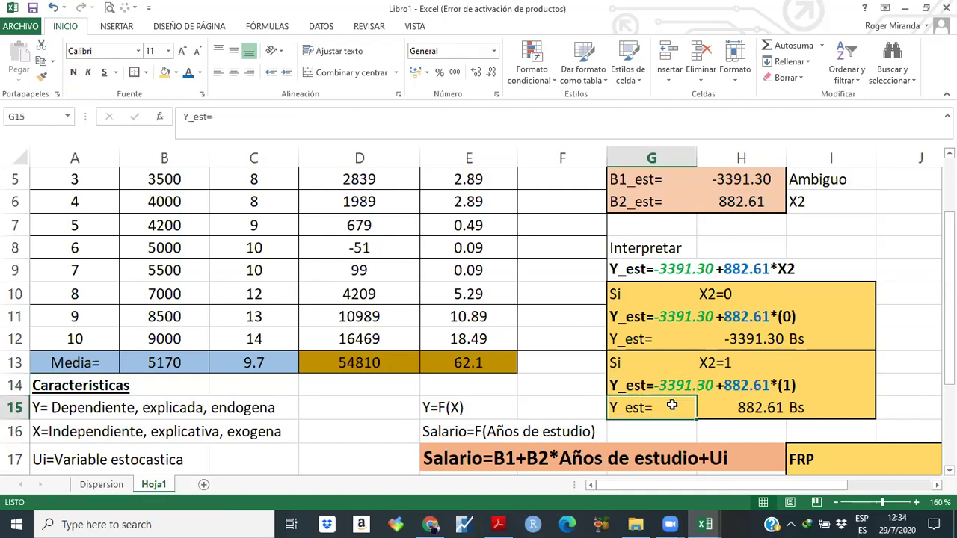
left_click(757, 411)
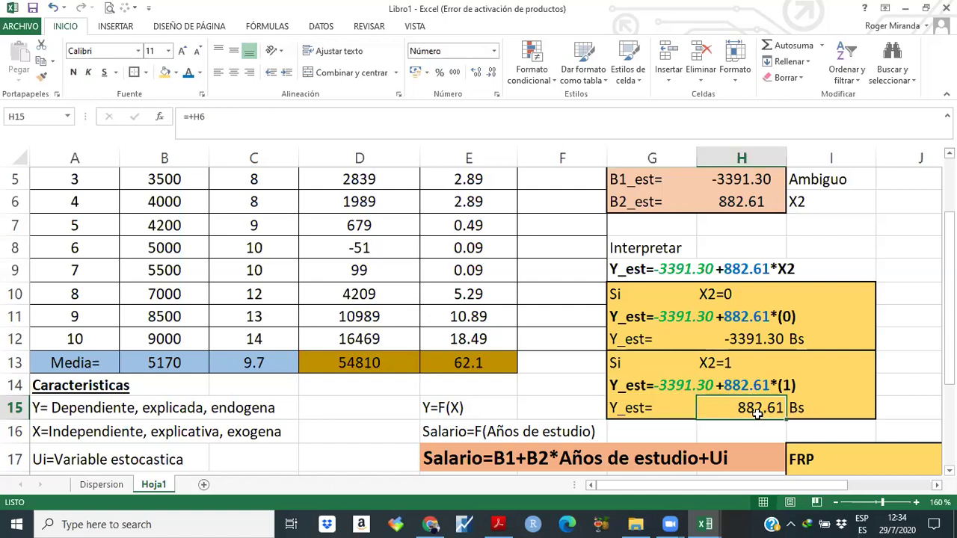
left_click(806, 408)
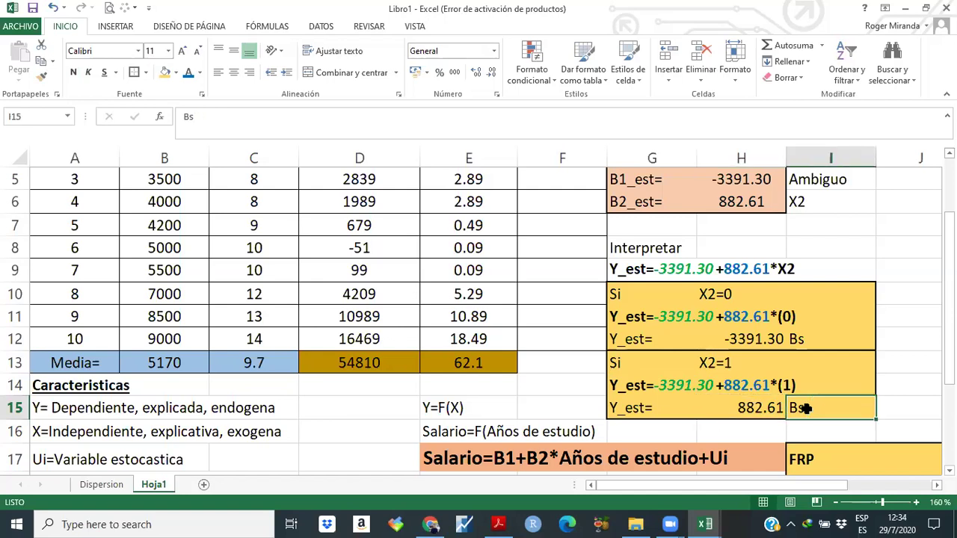
left_click(755, 410)
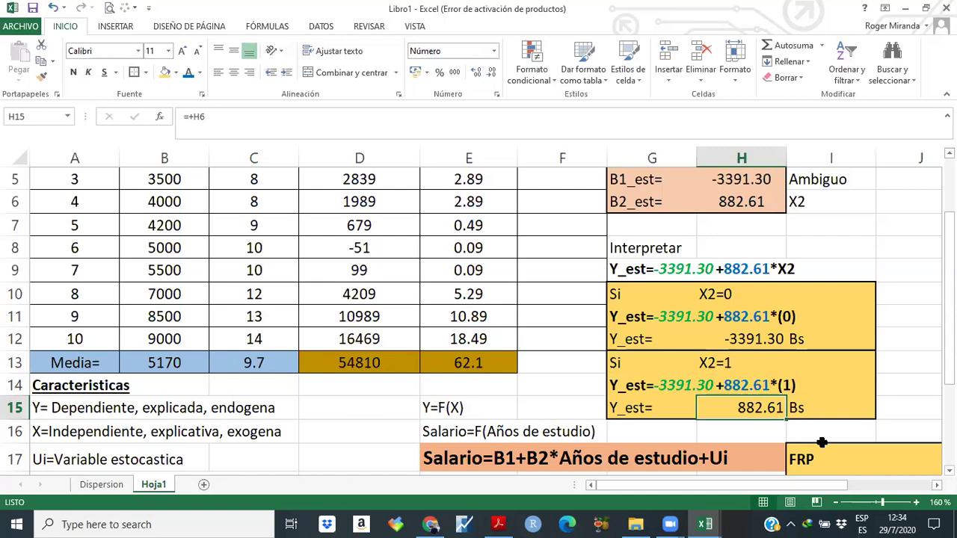
left_click(806, 387)
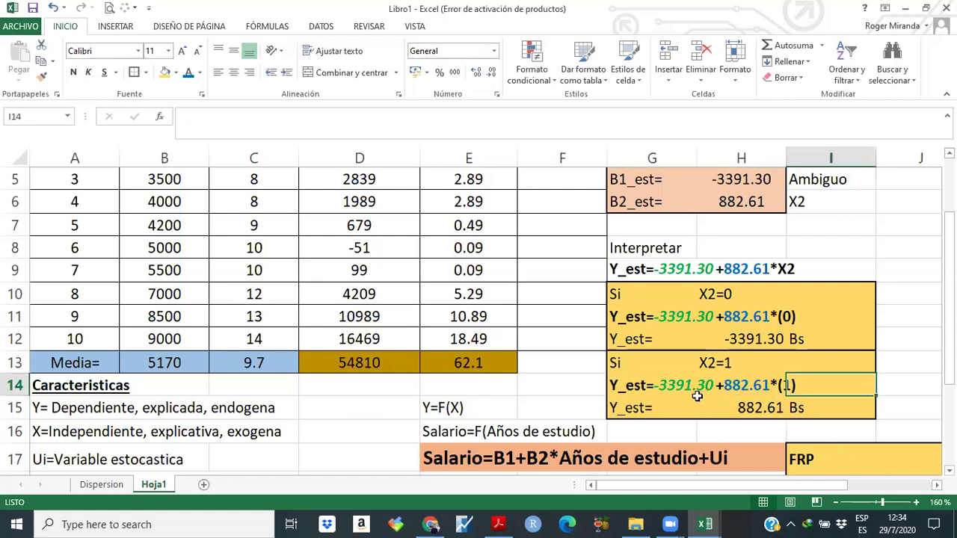
left_click(670, 404)
left_click(737, 341)
left_click(731, 288)
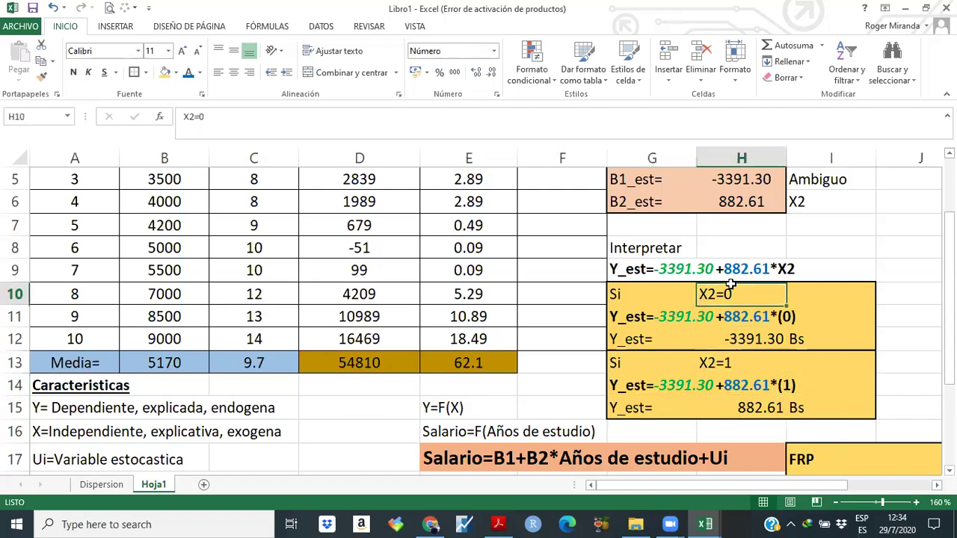
key("Up")
key("Up")
key("Up")
key("Up")
key("Up")
key("Up")
key("Up")
key("Up")
key("Up")
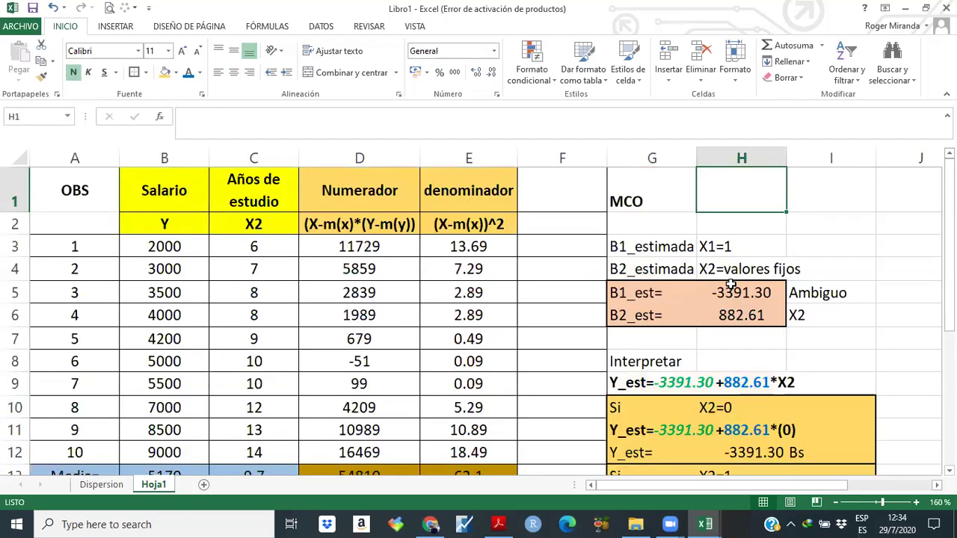
key("Right")
key("Right")
key("Right")
key("Left")
key("Left")
key("Left")
key("Left")
key("Left")
key("Left")
key("Right")
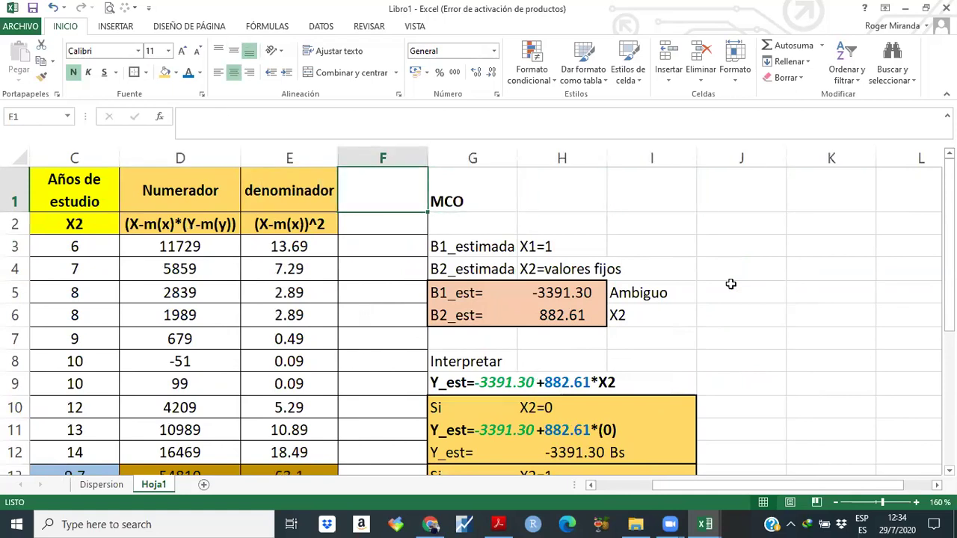
key("Down")
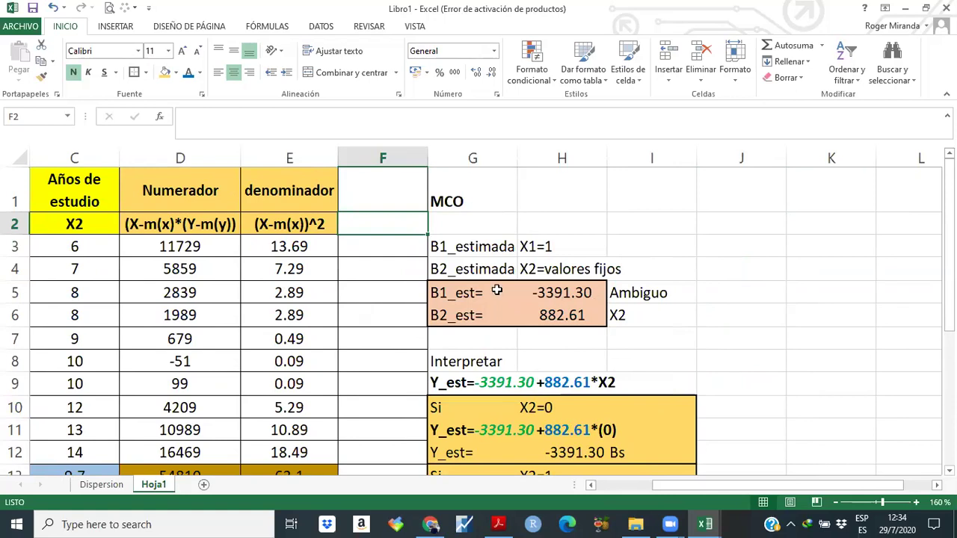
left_click(374, 260)
left_click(367, 219)
type("Ui")
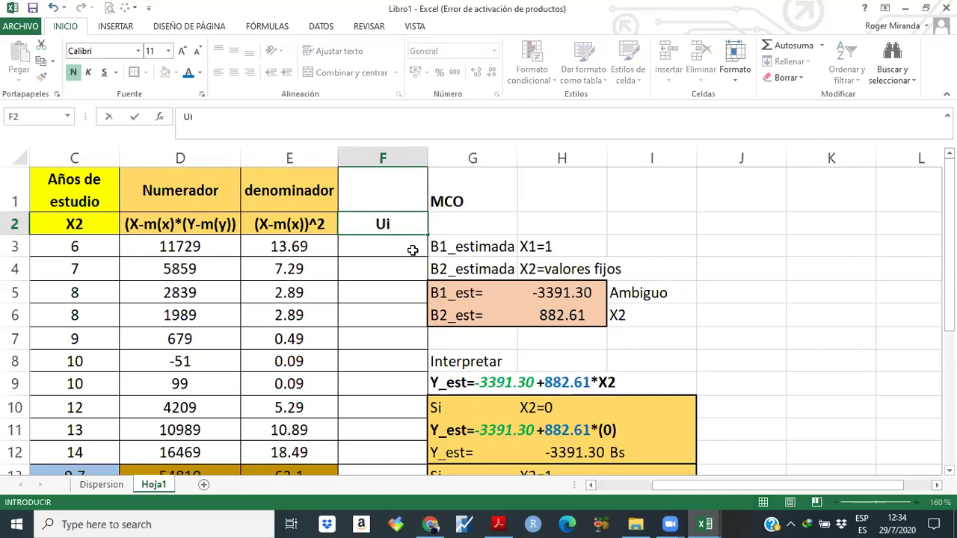
key("BackSpace")
key("BackSpace")
left_click(714, 296)
Enter the heading "Coeficiente de Determinacion simple:" in J2.
left_click(726, 262)
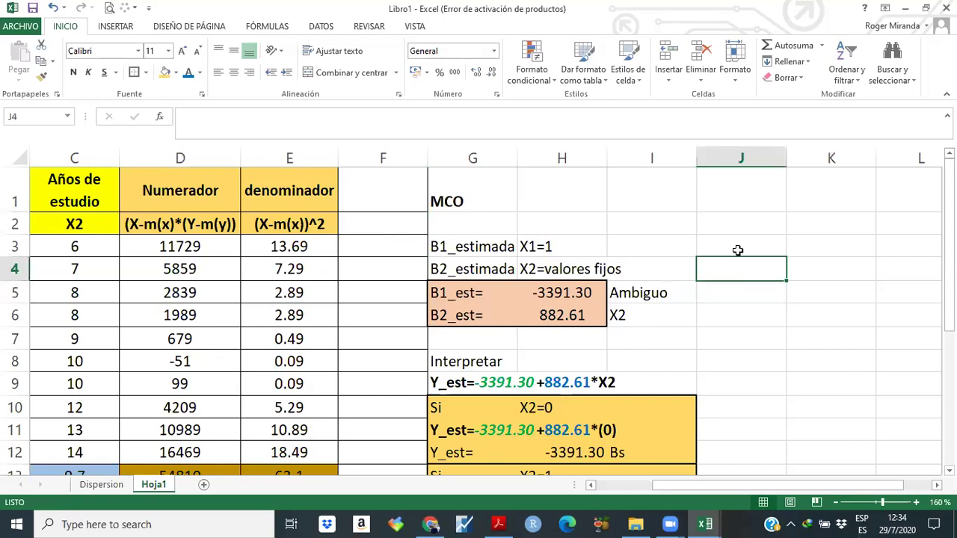
left_click(751, 223)
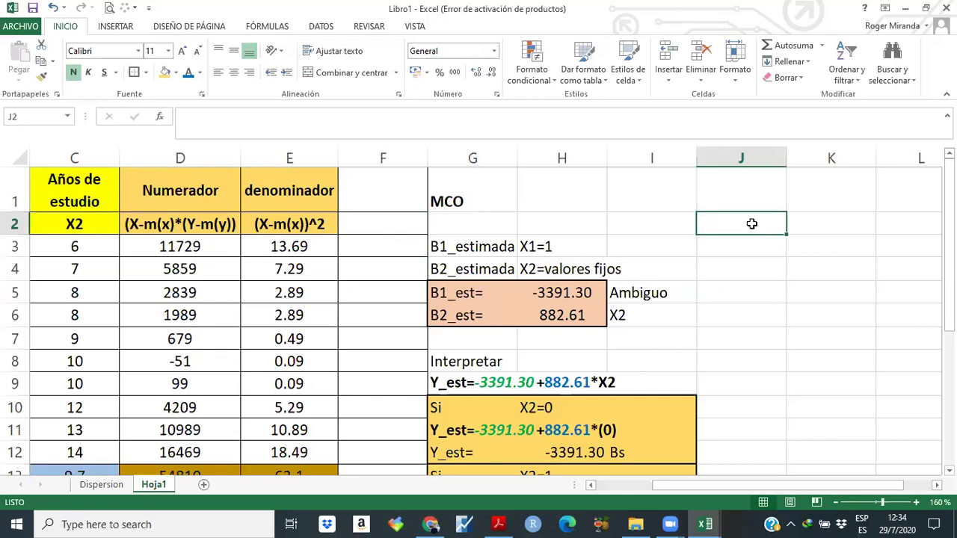
left_click(752, 262)
left_click(745, 225)
key("Up")
key("Down")
type("Coefien")
key("BackSpace")
key("BackSpace")
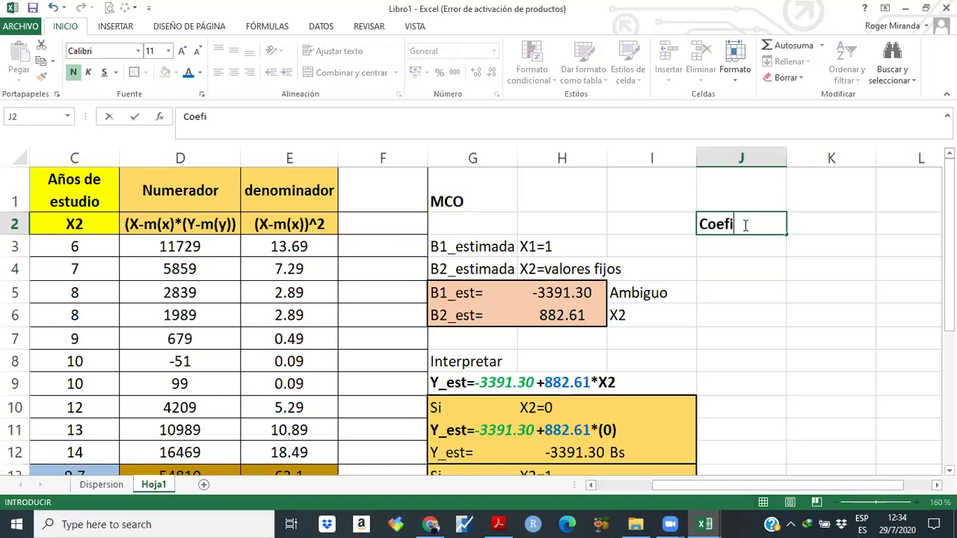
key("BackSpace")
type("iciente de Determinacion simple:")
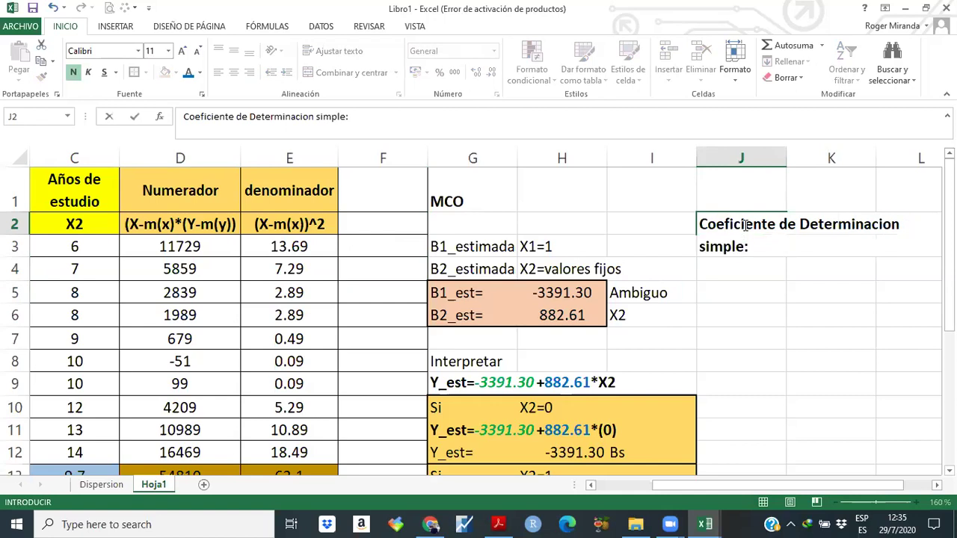
key("Return")
key("Right")
key("Right")
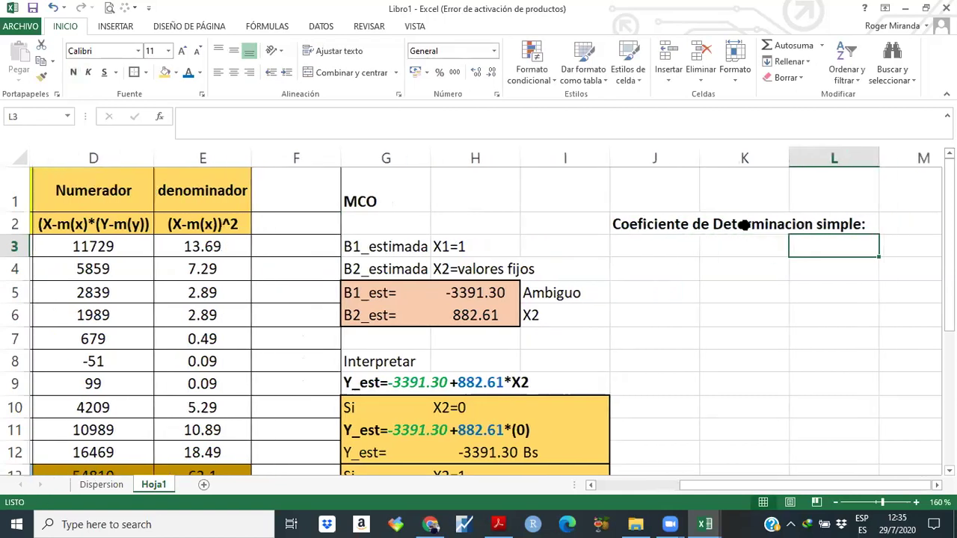
Enter the label "r^2=" in J3 under the simple coefficient of determination heading.
key("Right")
key("Left")
key("Left")
key("Left")
type("R")
key("BackSpace")
type("r^")
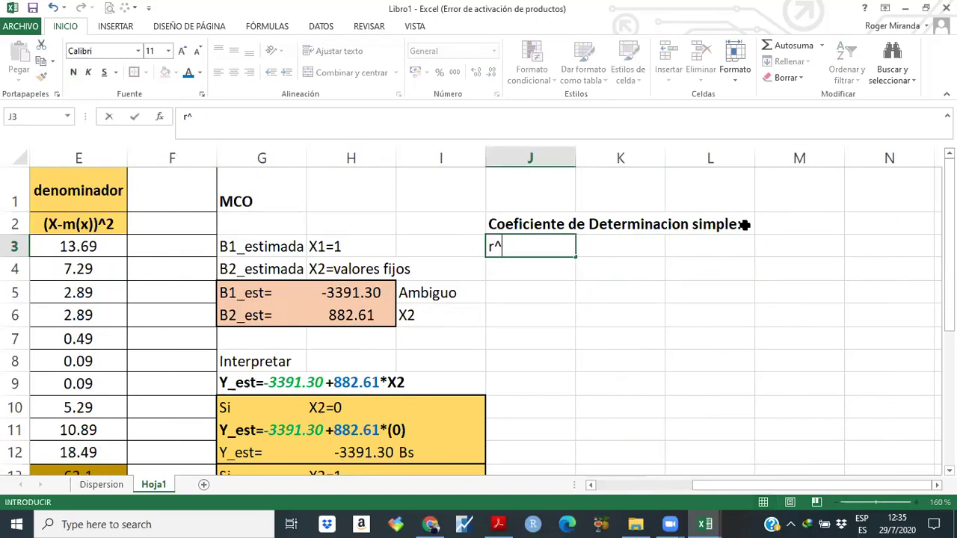
type("2=")
key("Return")
Examine the salary, years of study, numerator and denominator columns alongside the MCO estimates to see which data r^2 needs.
key("Right")
key("Left")
key("Left")
key("Left")
key("Left")
key("Left")
key("Left")
key("Left")
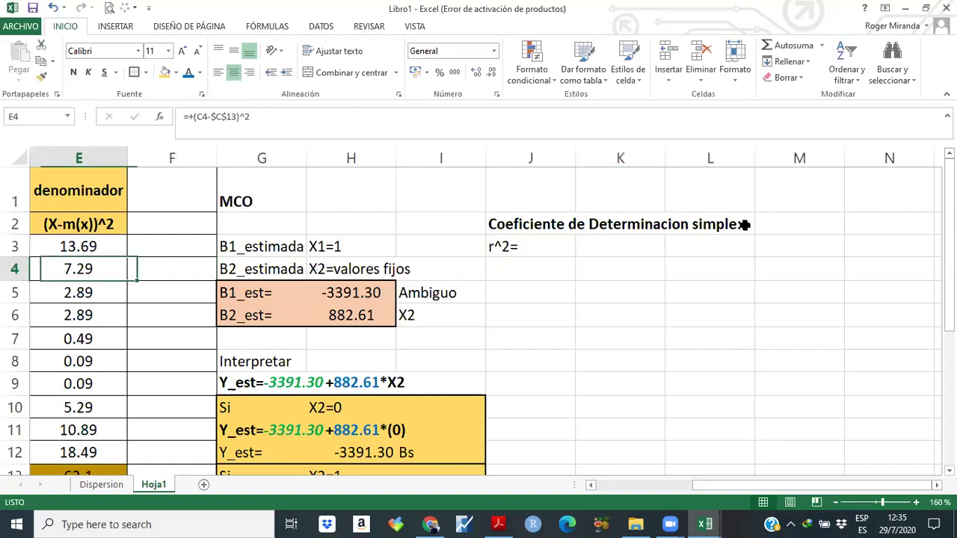
key("Right")
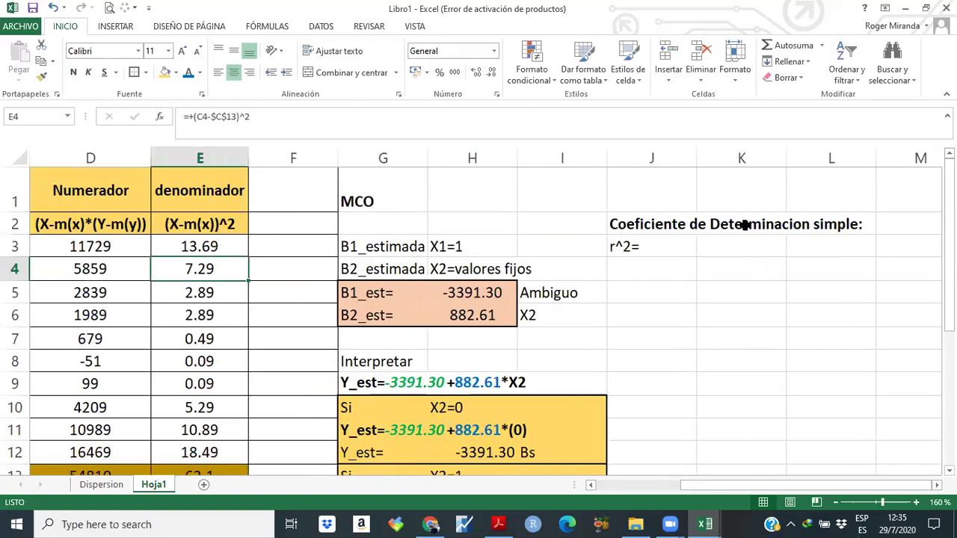
key("Left")
key("Left")
key("Left")
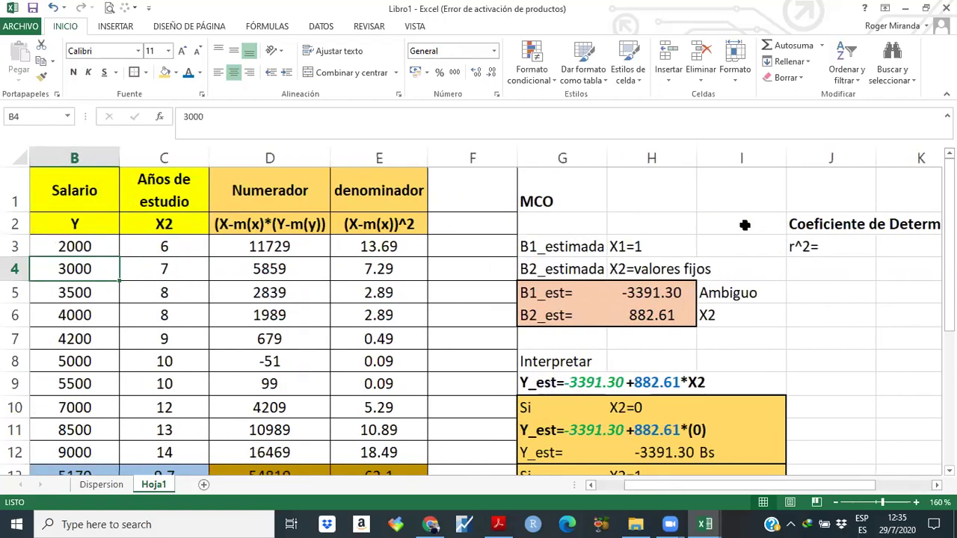
key("Right")
key("Right")
key("Right")
key("Right")
key("Right")
key("Right")
key("Right")
key("Right")
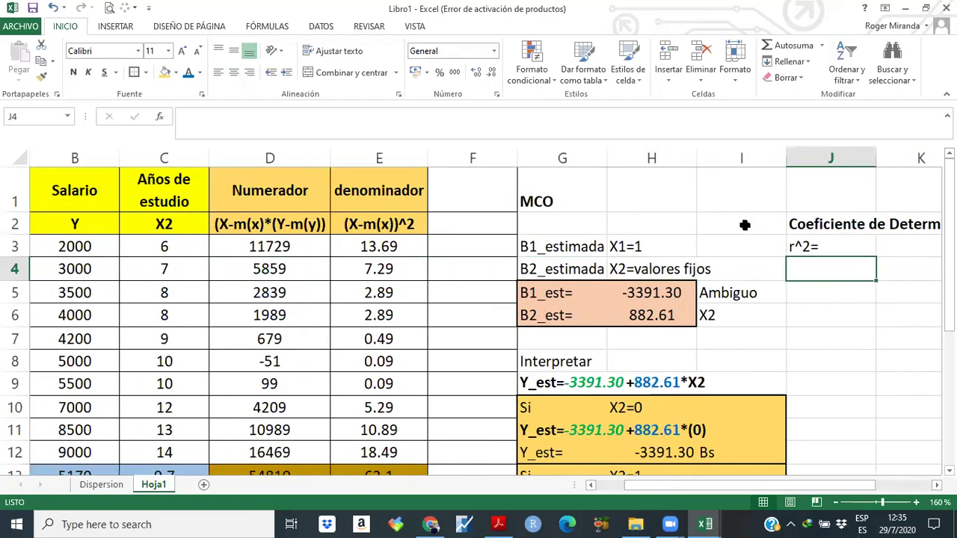
key("Right")
key("Right")
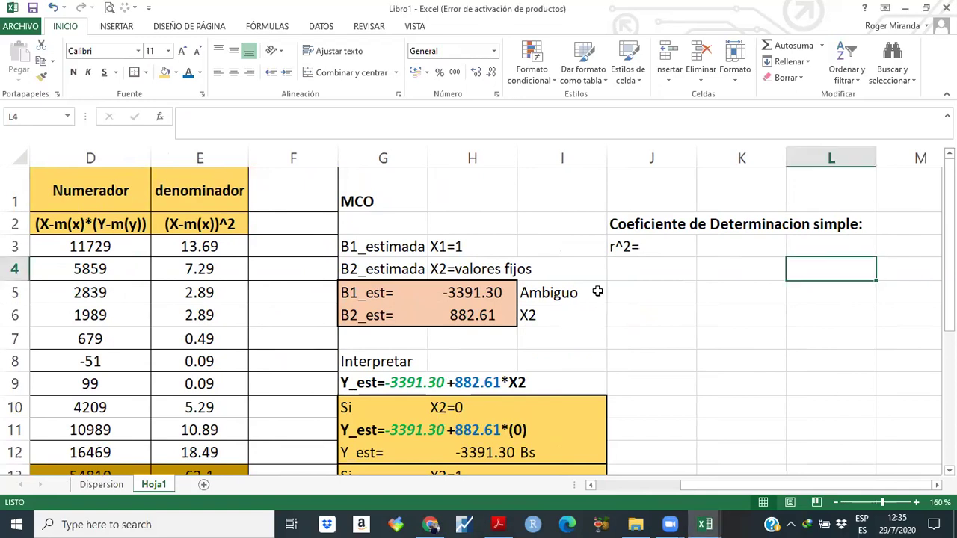
left_click(513, 338)
left_click(621, 324)
key("Left")
key("Left")
key("Left")
key("Left")
key("Left")
key("Left")
key("Left")
key("Left")
key("Left")
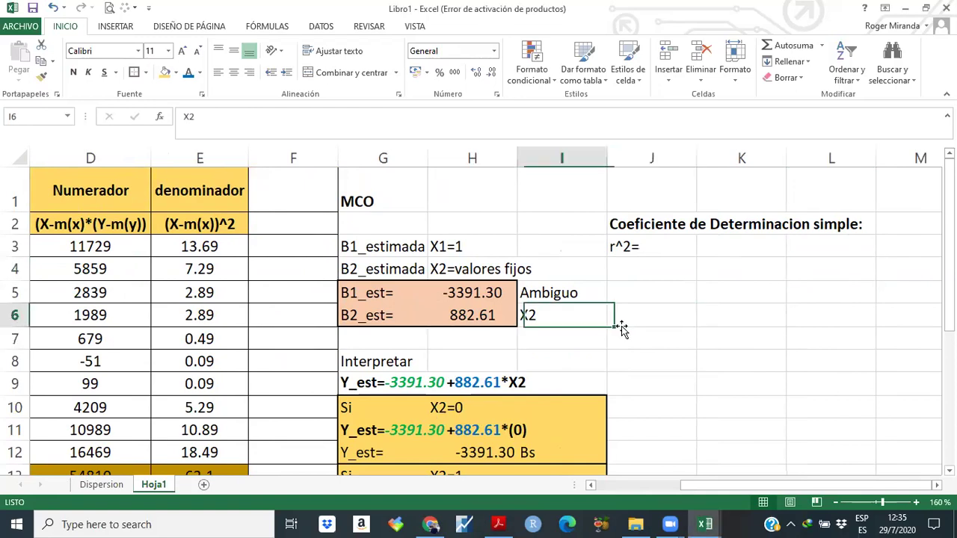
key("Right")
key("Right")
key("Right")
key("Right")
key("Right")
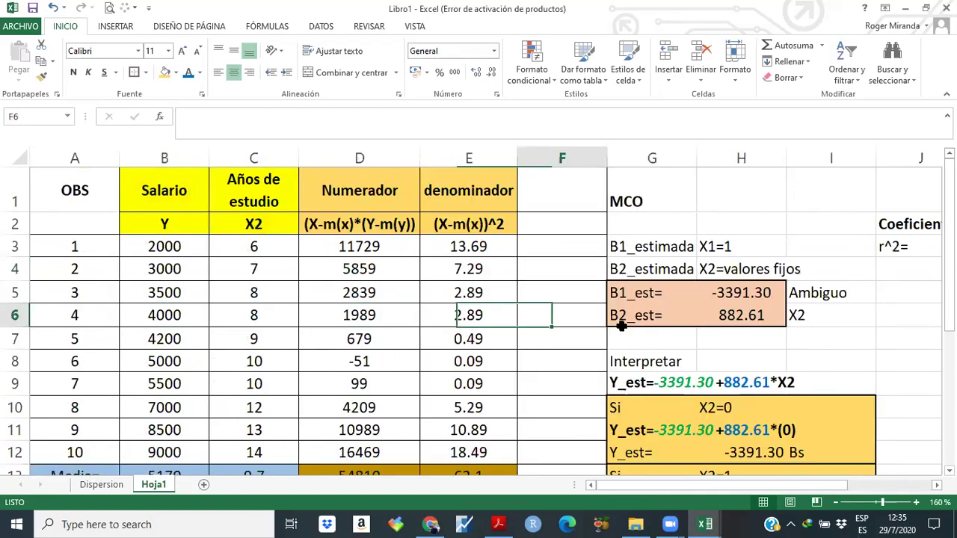
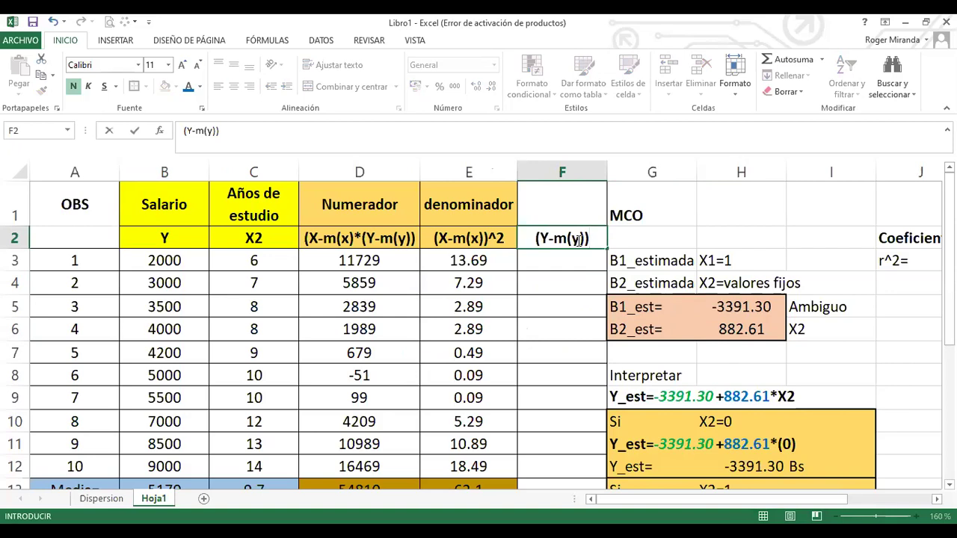
Complete the column heading in F2 as (Y-m(y))^2.
key("Return")
key("Up")
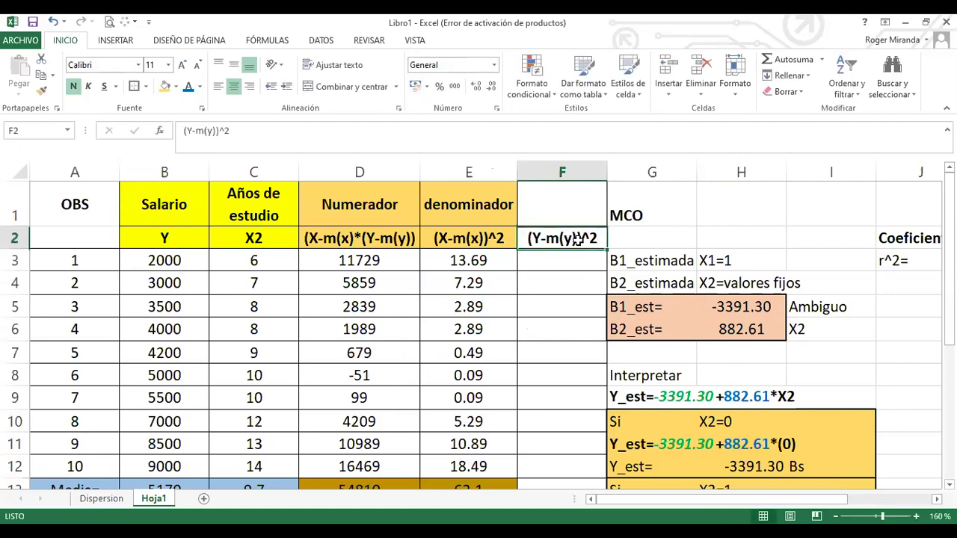
key("Up")
key("Down")
Enter the squared salary deviation formula +(B3-$B$13)^2 in F3, with the mean as an absolute reference.
key("Down")
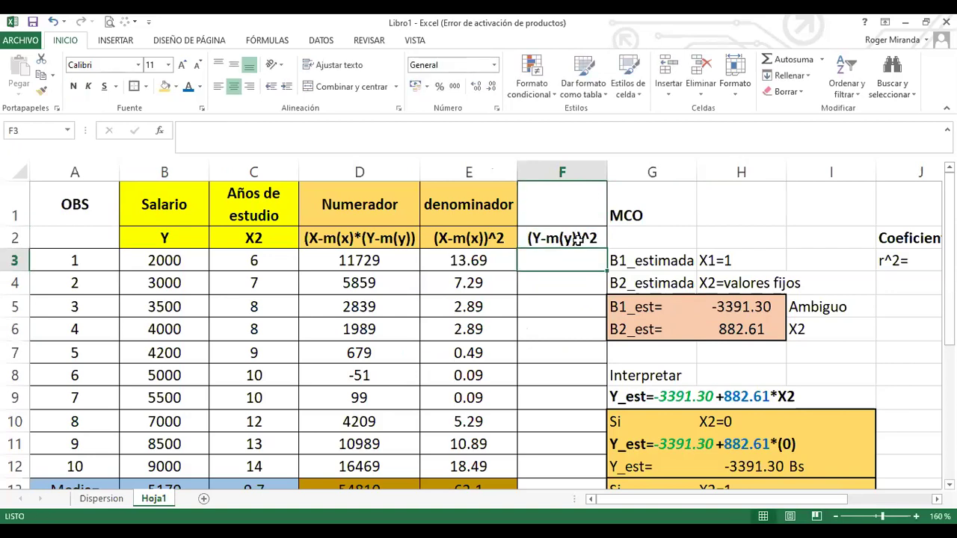
type("+")
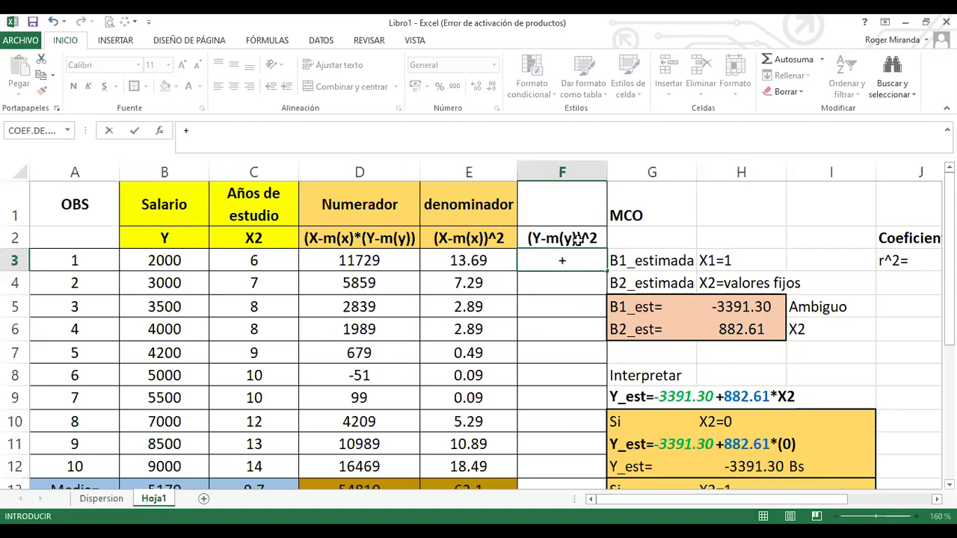
type("(")
key("Left")
key("Left")
key("Left")
key("Left")
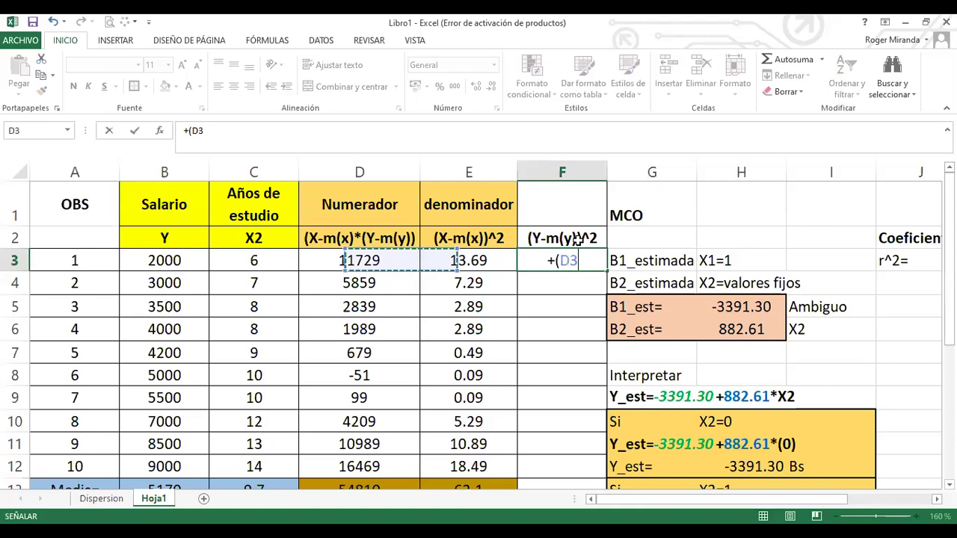
key("Down")
key("Down")
key("Down")
key("Down")
key("Down")
key("Up")
key("Up")
key("Up")
key("Up")
key("Up")
type("-")
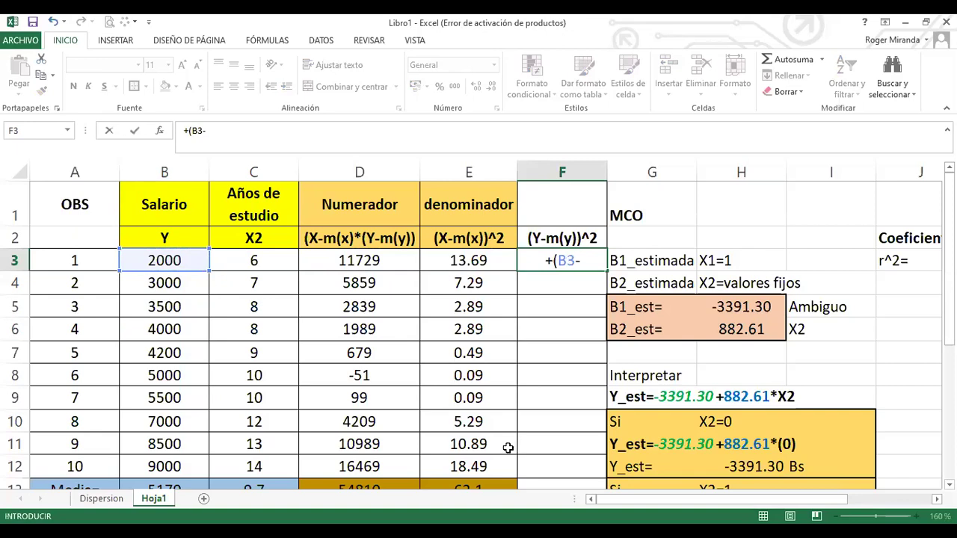
left_click(174, 484)
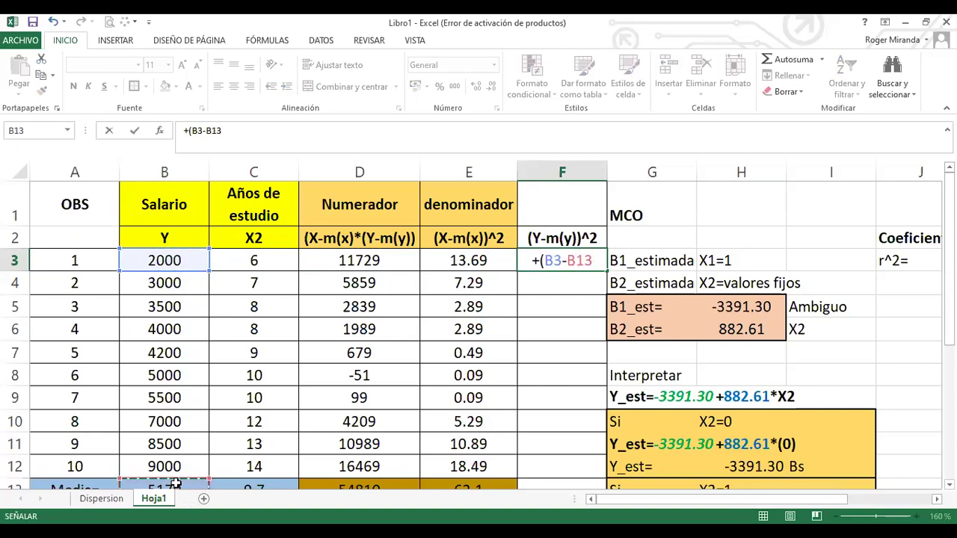
key("Down")
key("Up")
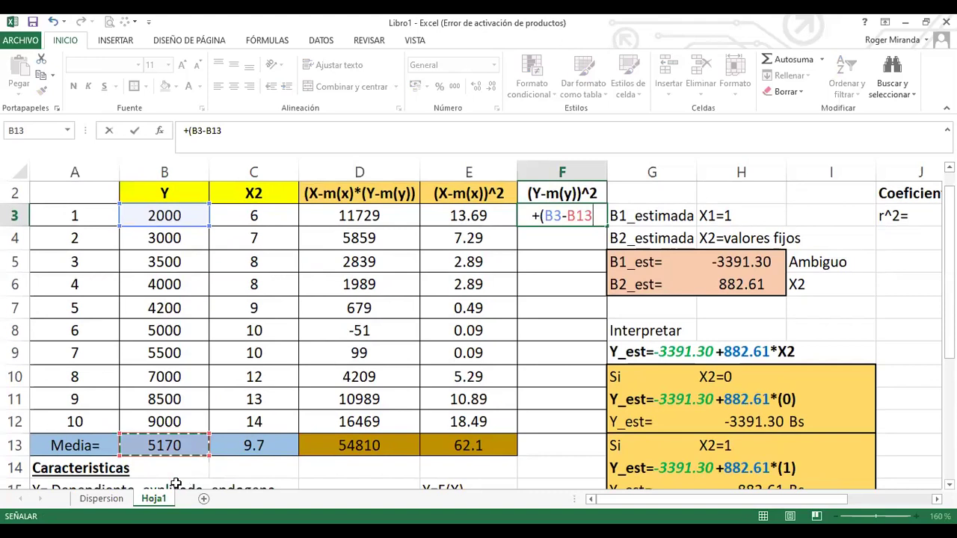
key("F4")
type(")^2")
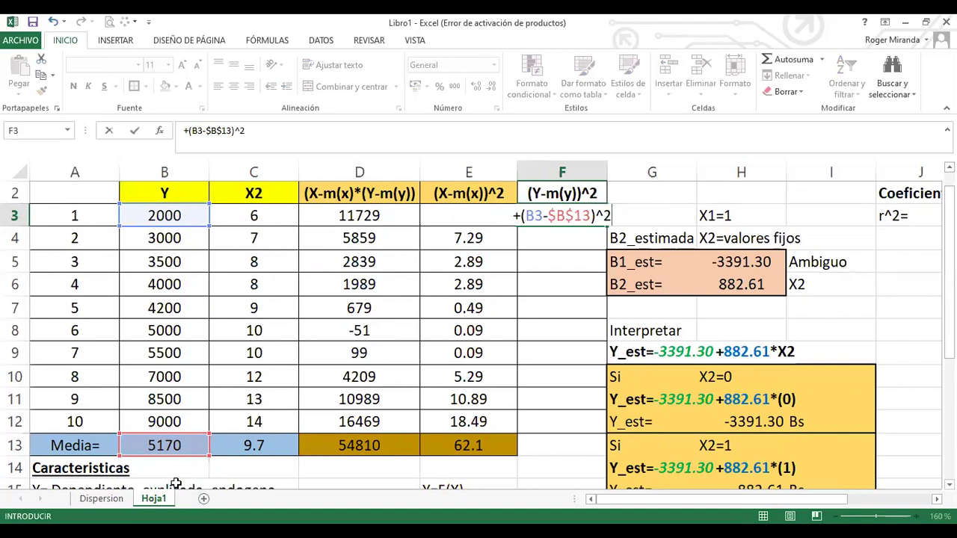
key("Return")
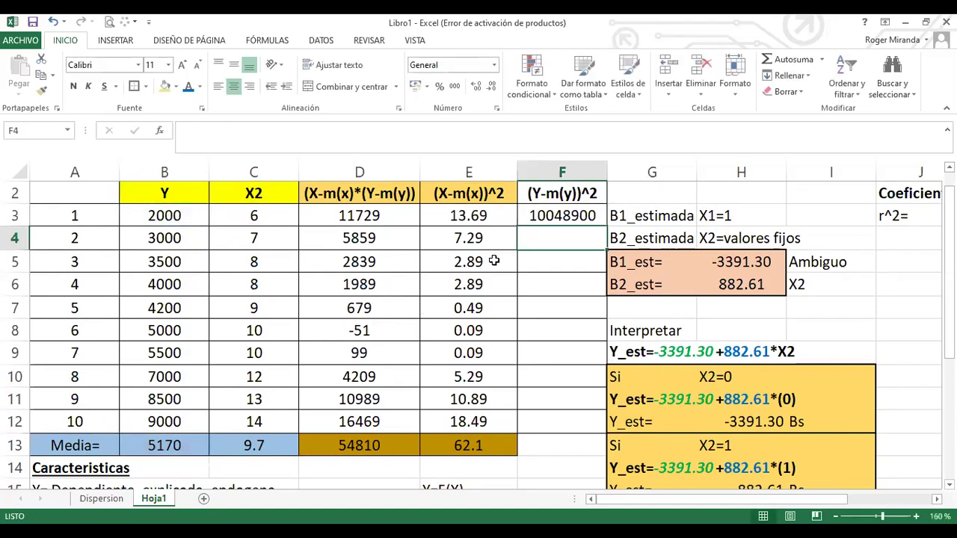
Copy the squared deviation formula from F3 down to F12 and check the references in F8.
left_click(570, 213)
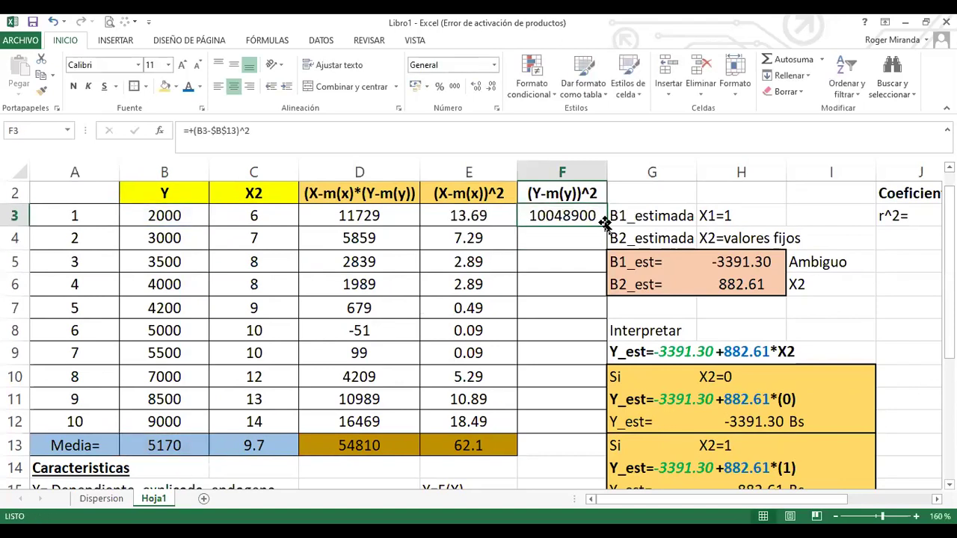
left_click_drag(599, 217, 602, 435)
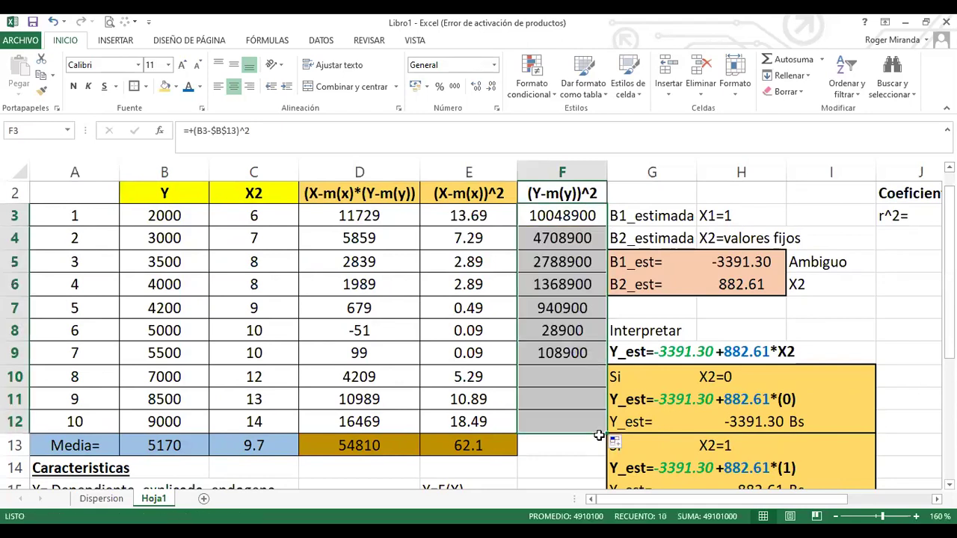
double_click(561, 329)
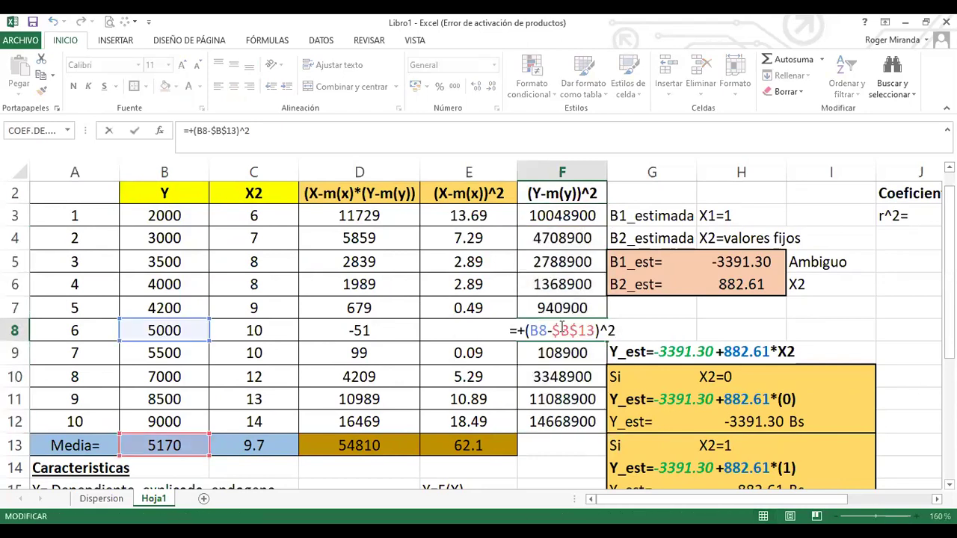
key("Escape")
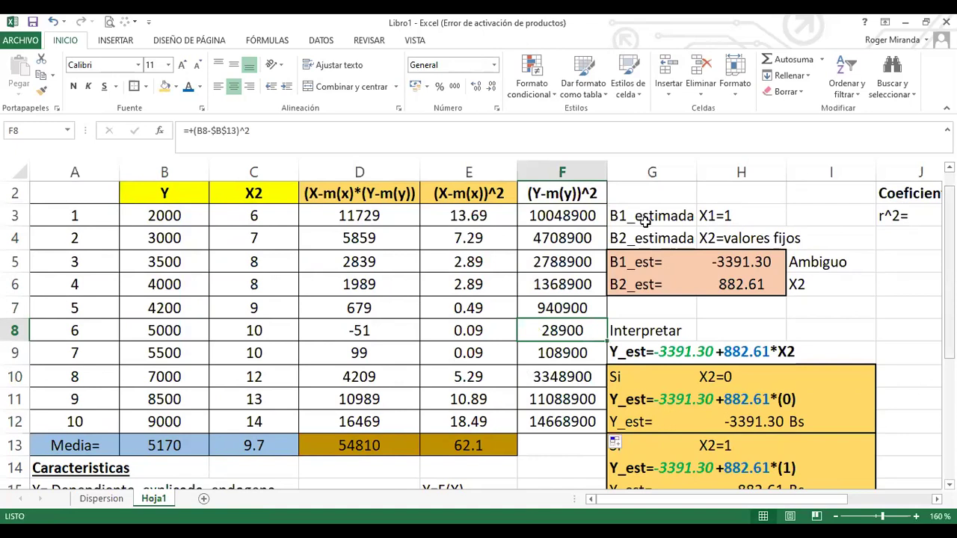
Fill the (Y-m(y))^2 heading cell F2 with a light green theme color.
scroll(645, 221, "up", 1)
left_click(549, 233)
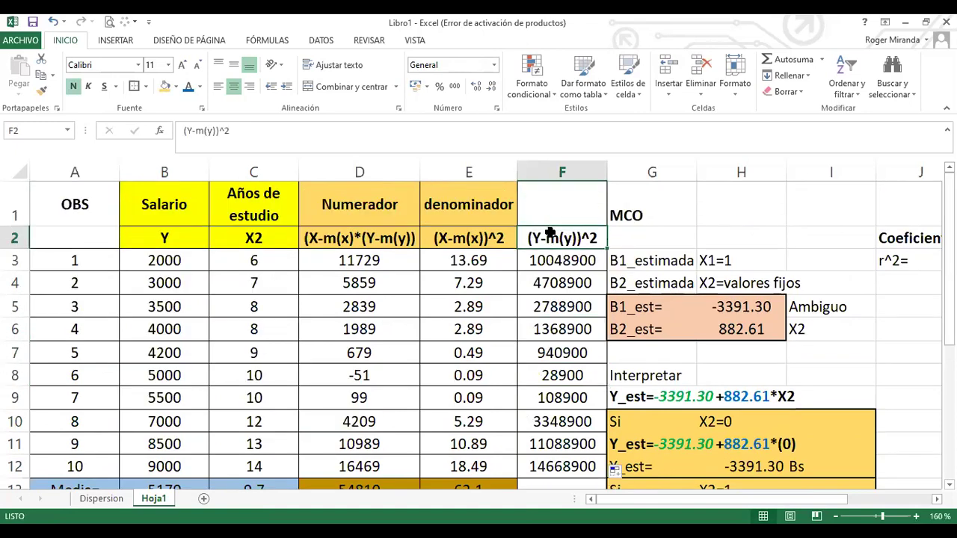
left_click(176, 87)
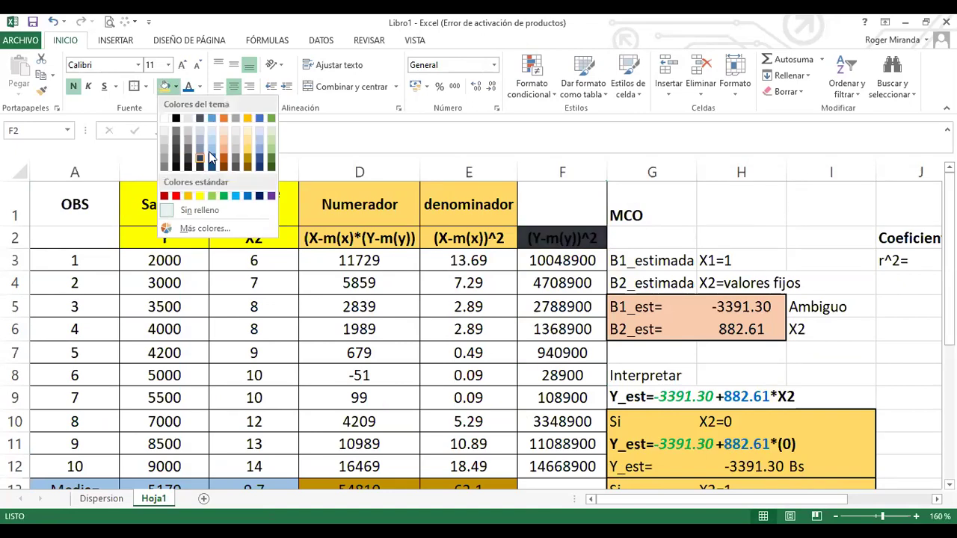
left_click(270, 153)
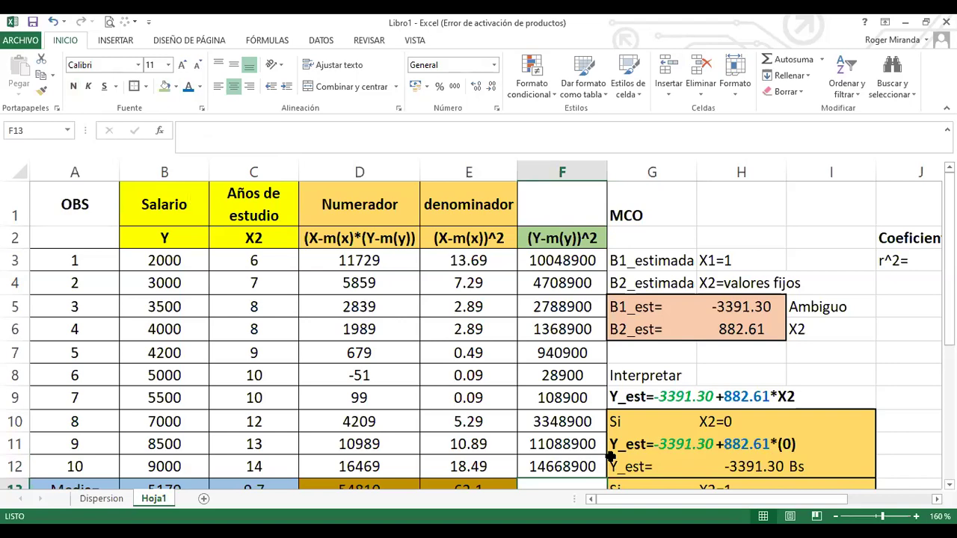
Total the squared deviations in F13 with =SUMA(F3:F12) and give the cell the same green fill.
scroll(611, 454, "down", 1)
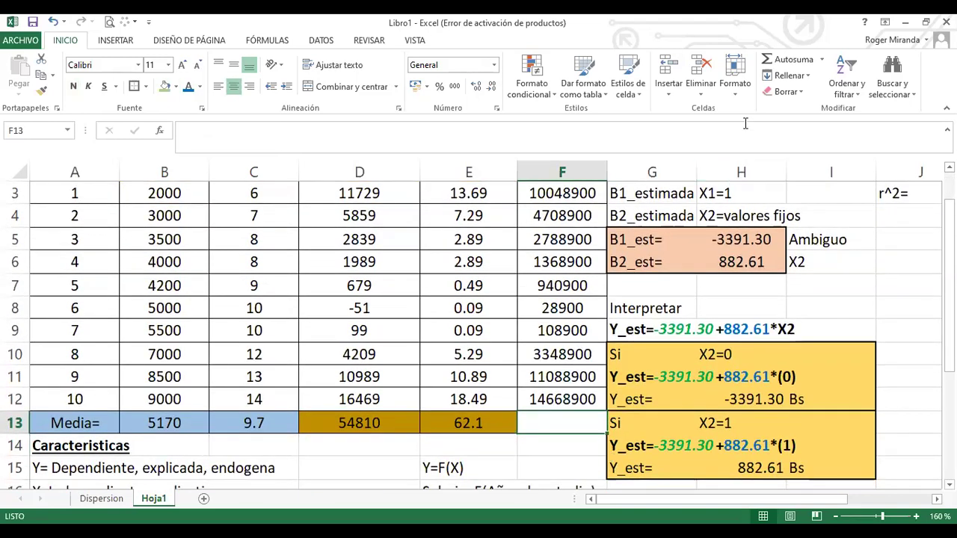
left_click(788, 60)
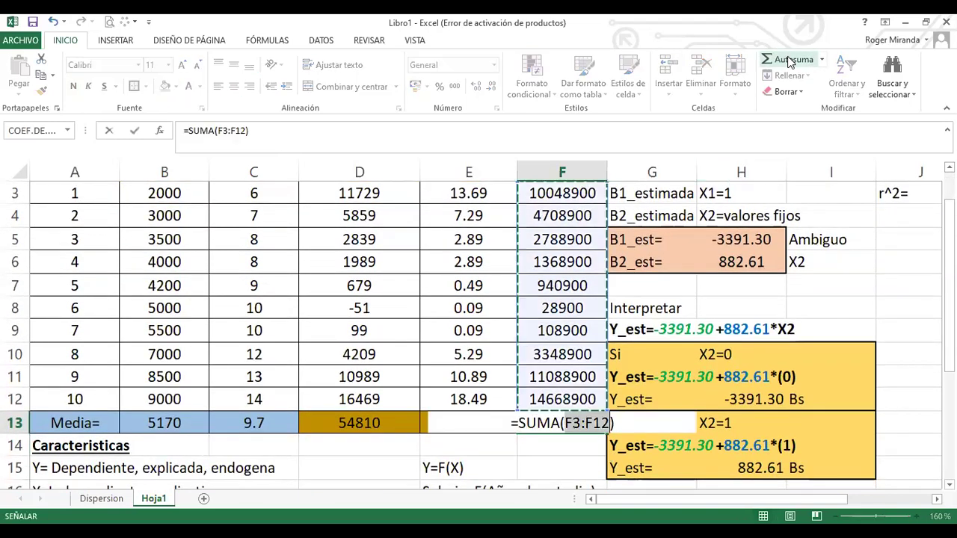
left_click(789, 60)
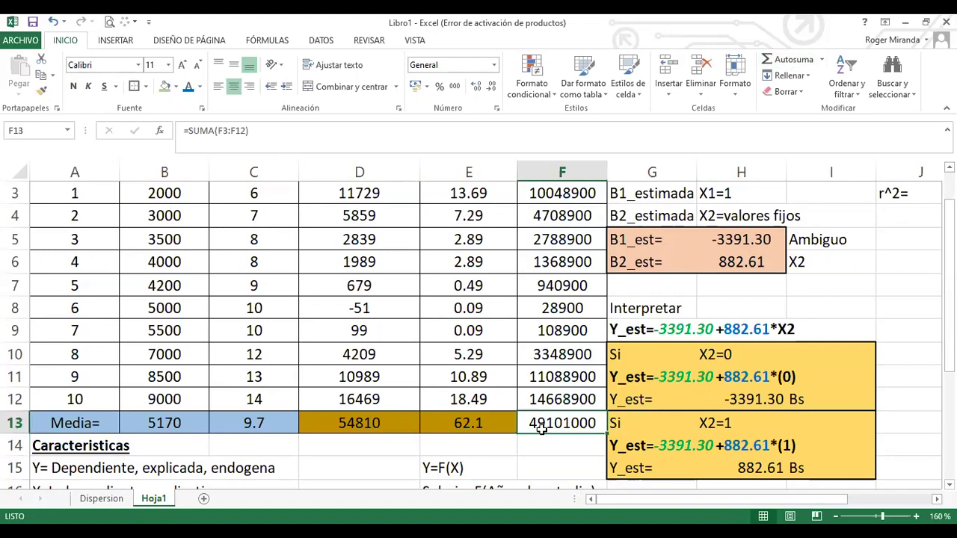
left_click(165, 86)
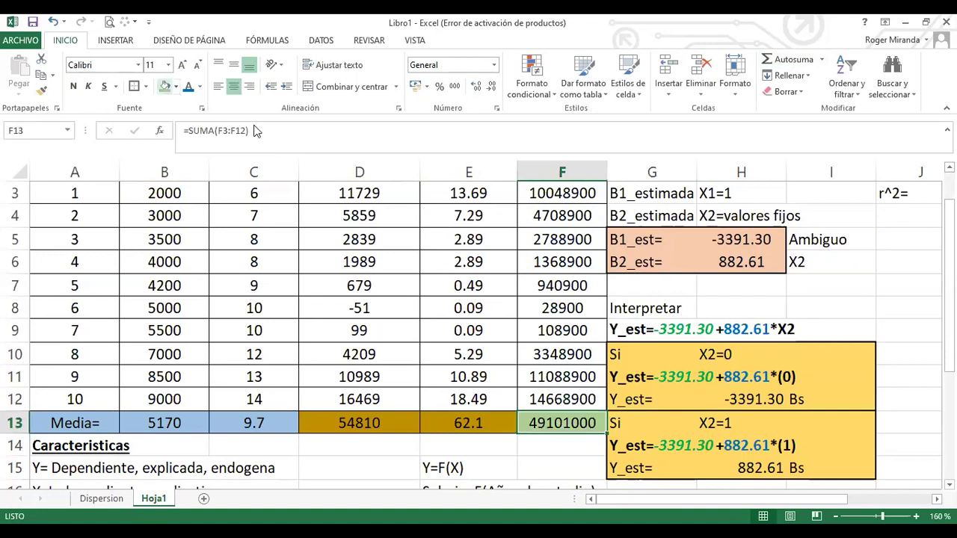
Begin the r^2 formula in K3 with the squared slope estimate, +H6^2.
left_click(652, 330)
left_click(737, 307)
key("Right")
key("Right")
key("Up")
key("Up")
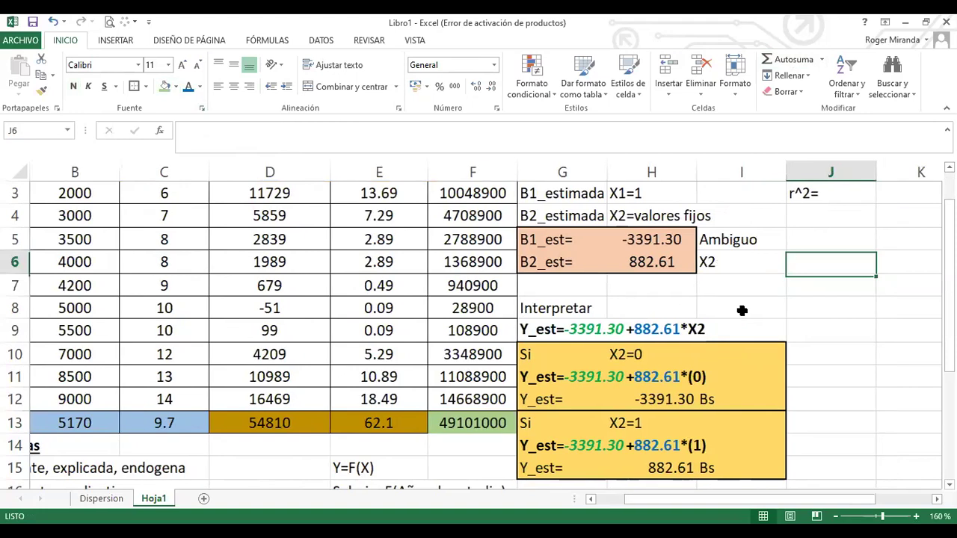
key("Right")
key("Up")
key("Up")
key("Up")
key("Up")
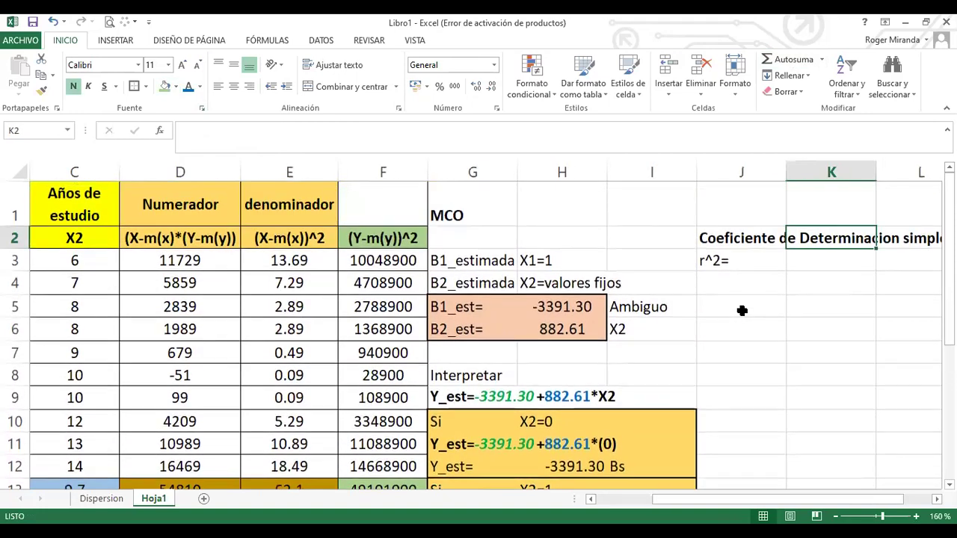
key("Down")
type("+")
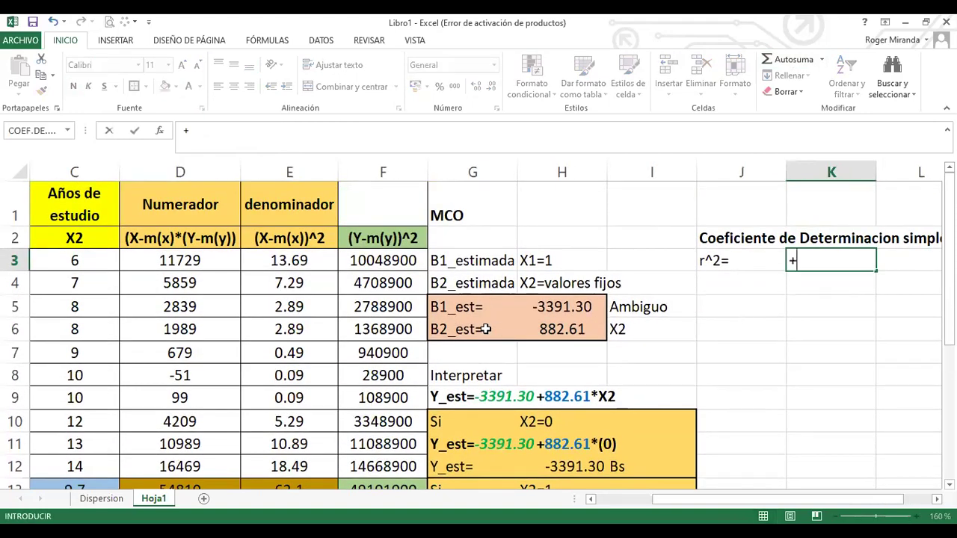
left_click(550, 330)
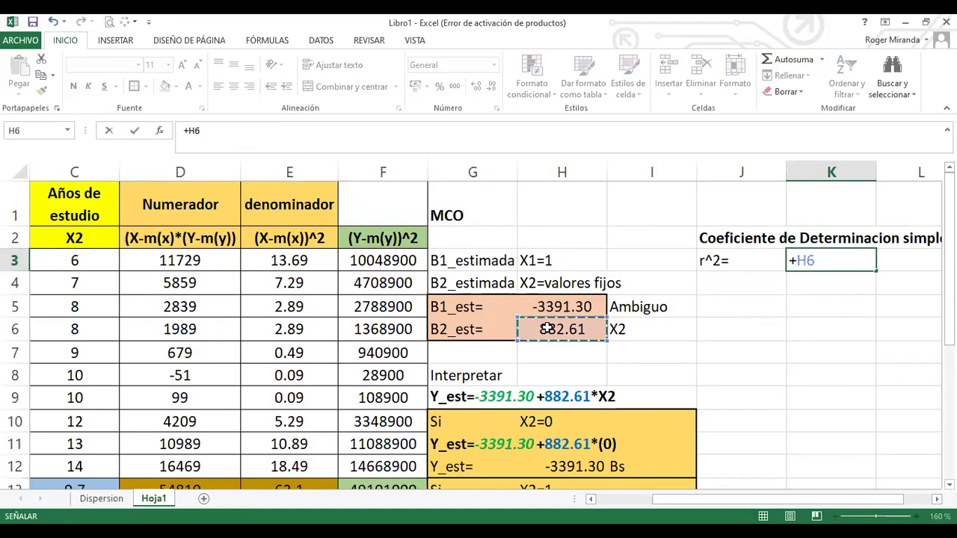
type("^2")
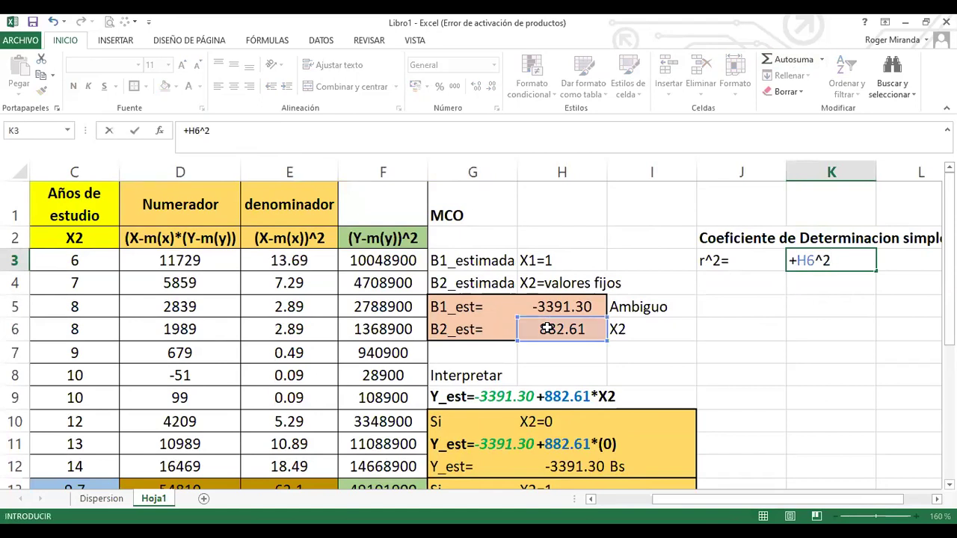
Complete the K3 formula as +H6^2*(E13/F13), multiplying by the ratio of the squared deviation totals.
type("*(")
left_click(95, 238)
key("Left")
key("Right")
key("Right")
key("Right")
key("Down")
key("Down")
key("Down")
key("Down")
key("Down")
key("Down")
key("Down")
key("Down")
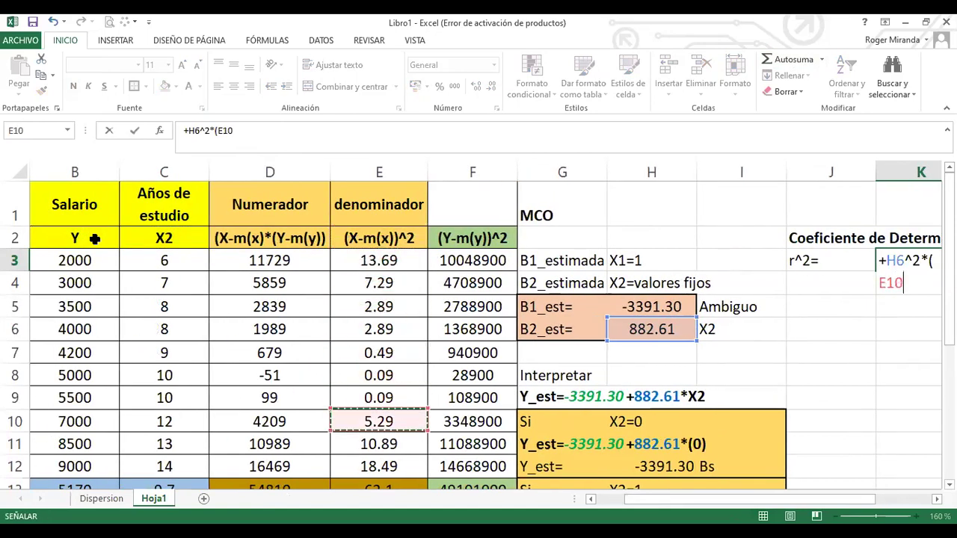
key("Down")
key("Down")
key("Down")
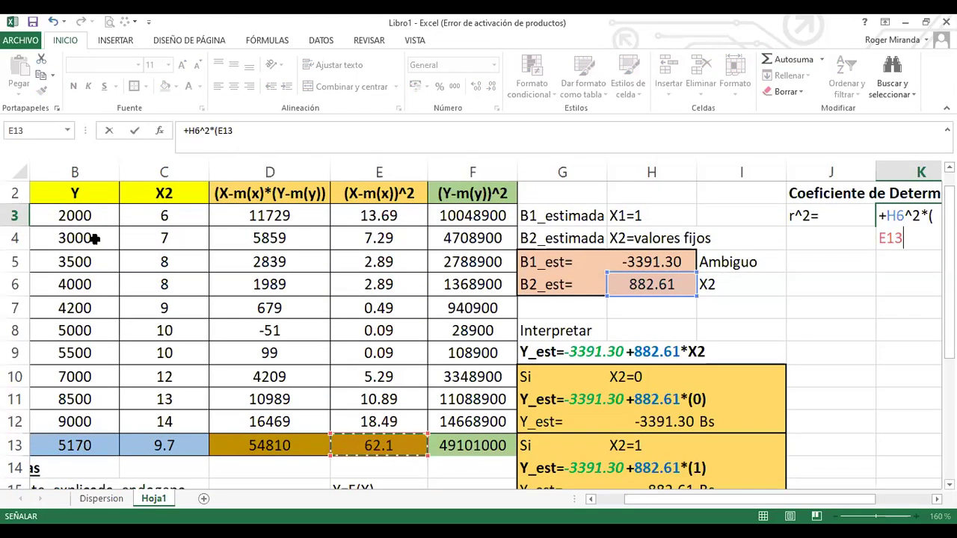
type("*")
key("BackSpace")
type("/")
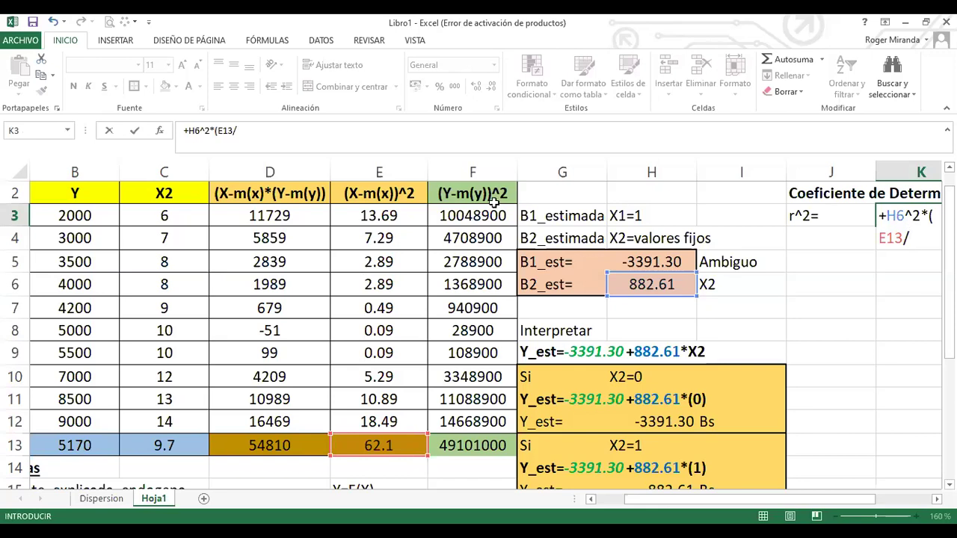
left_click(445, 445)
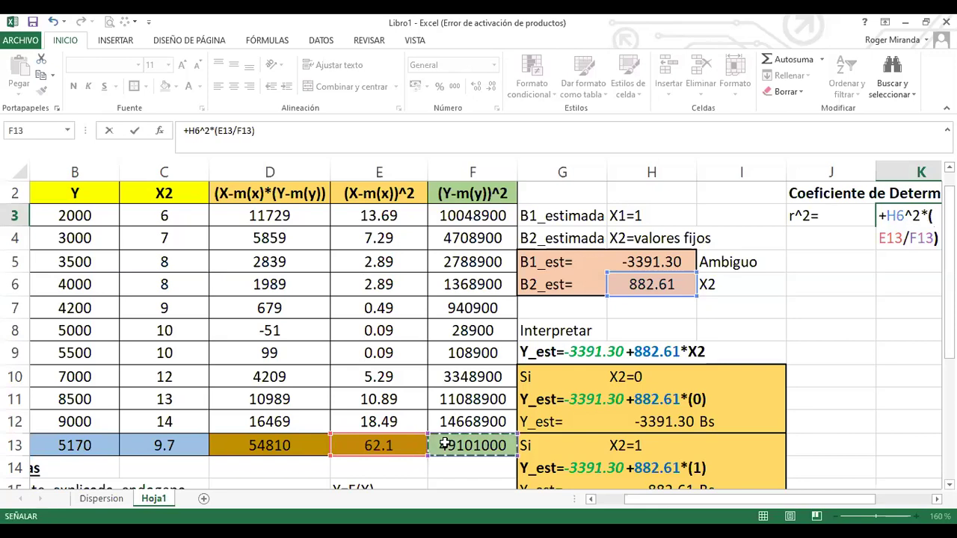
key("Return")
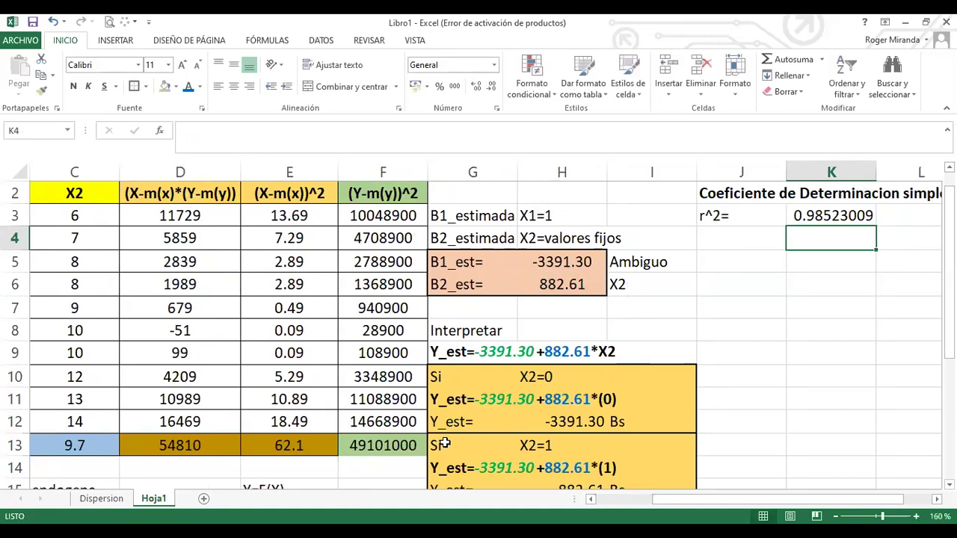
Format the r^2 result in K3 as a percentage with two decimal places.
key("Right")
key("Right")
key("Up")
key("Up")
key("Up")
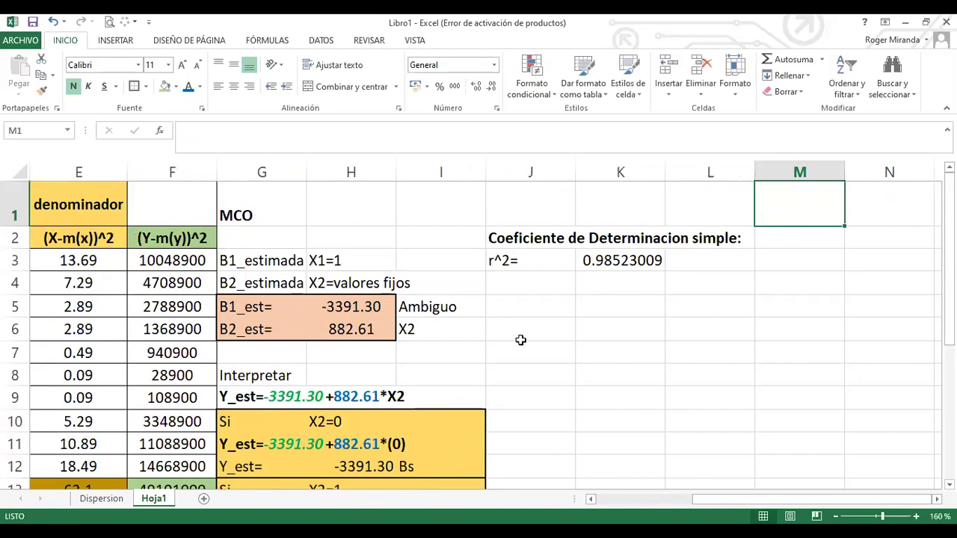
left_click(655, 252)
left_click_drag(558, 241, 710, 239)
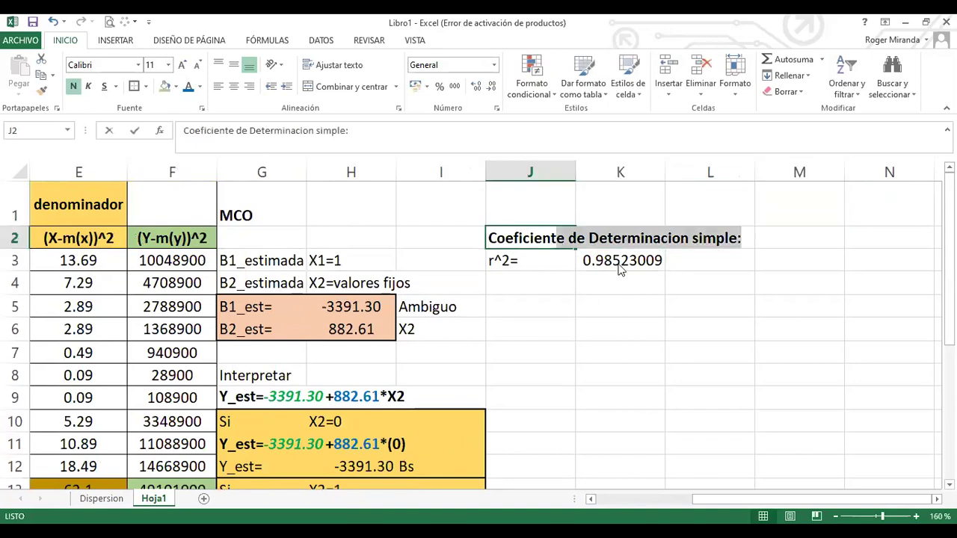
left_click(593, 261)
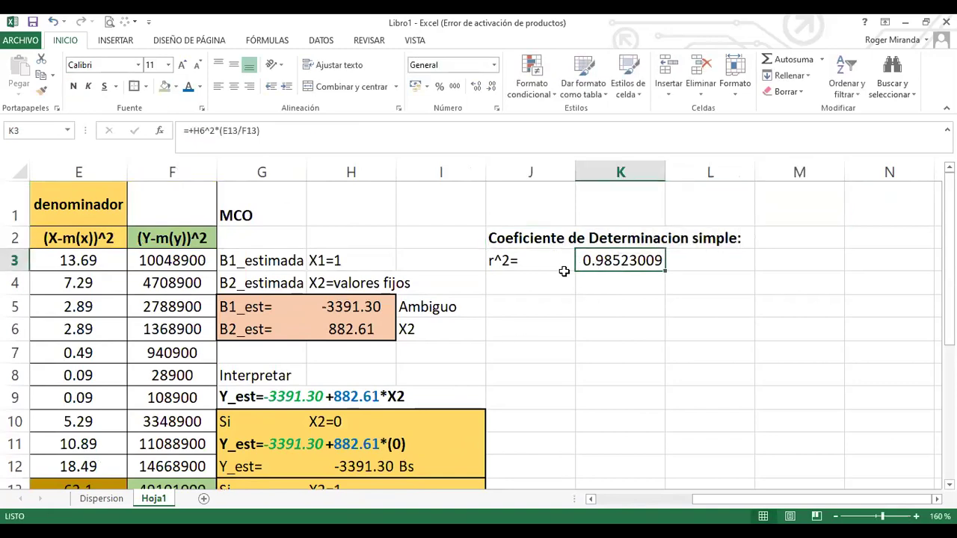
left_click(607, 277)
left_click(627, 261)
left_click(441, 87)
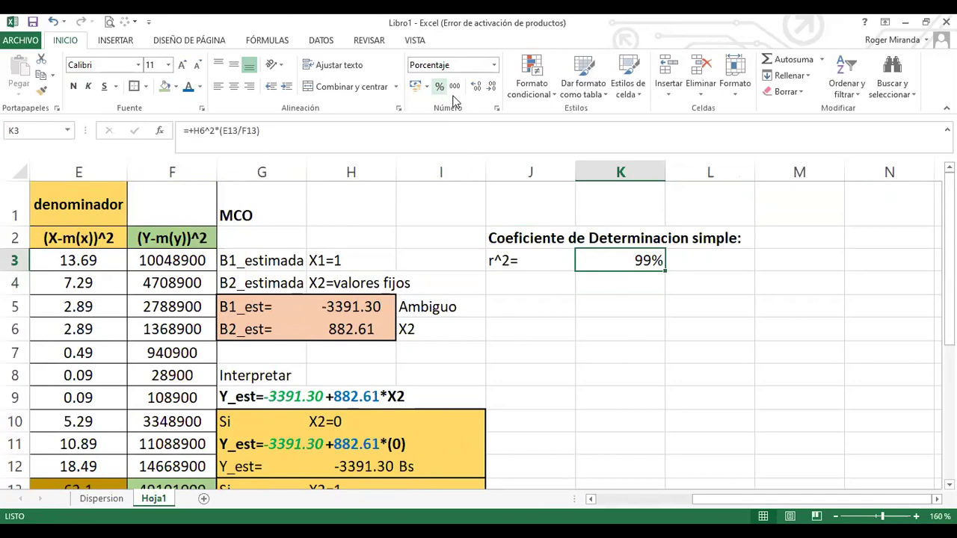
left_click(477, 87)
left_click(476, 88)
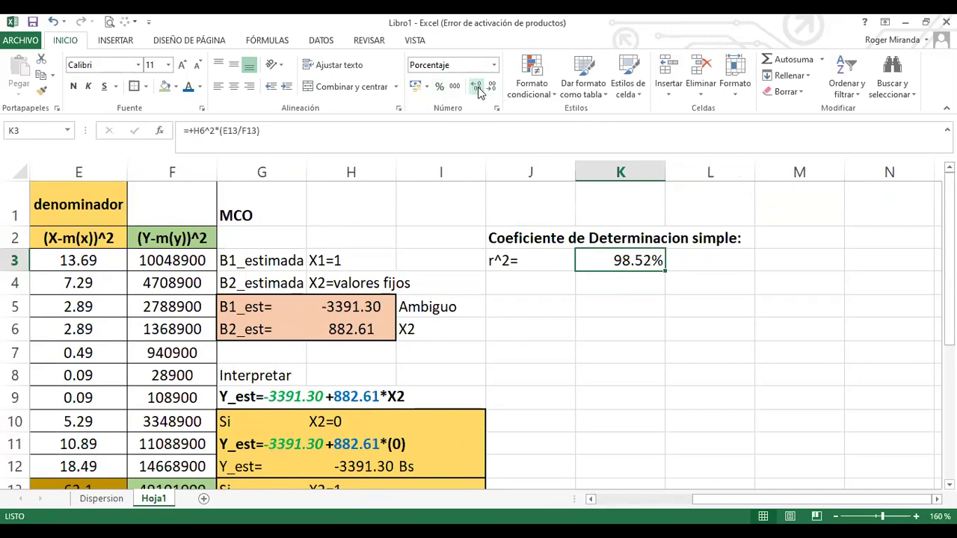
left_click(591, 375)
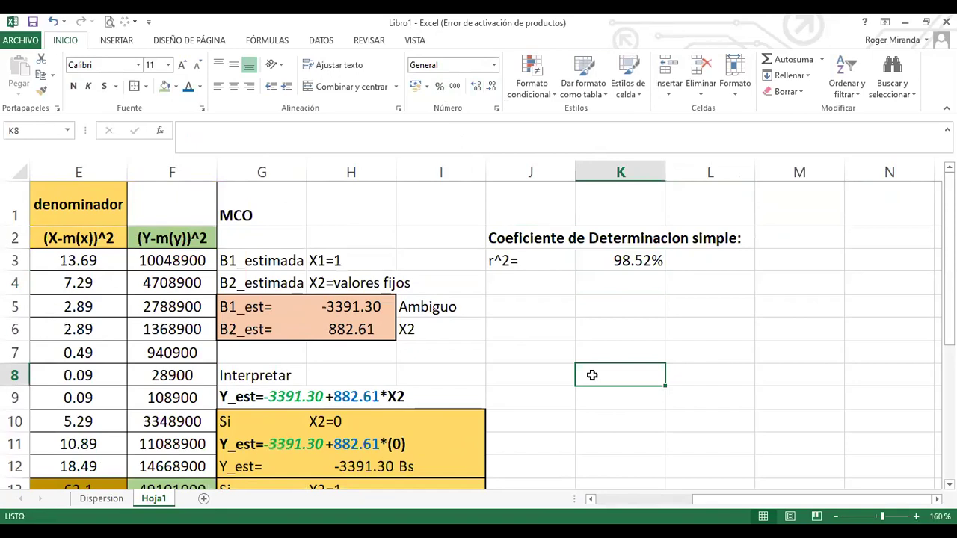
left_click(588, 309)
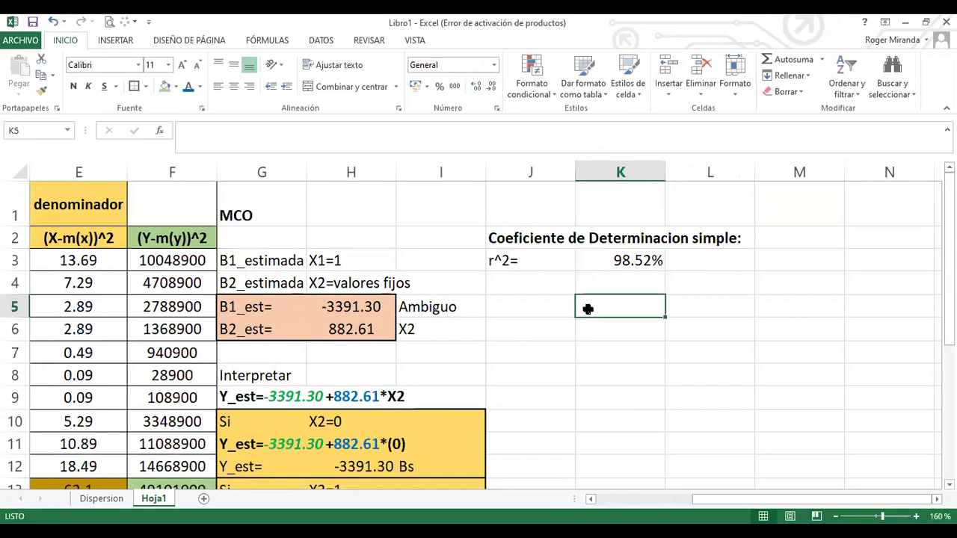
Look across row 3 from the salary and years-of-study data to the r^2 result and back.
left_click(63, 254)
key("Left")
key("Left")
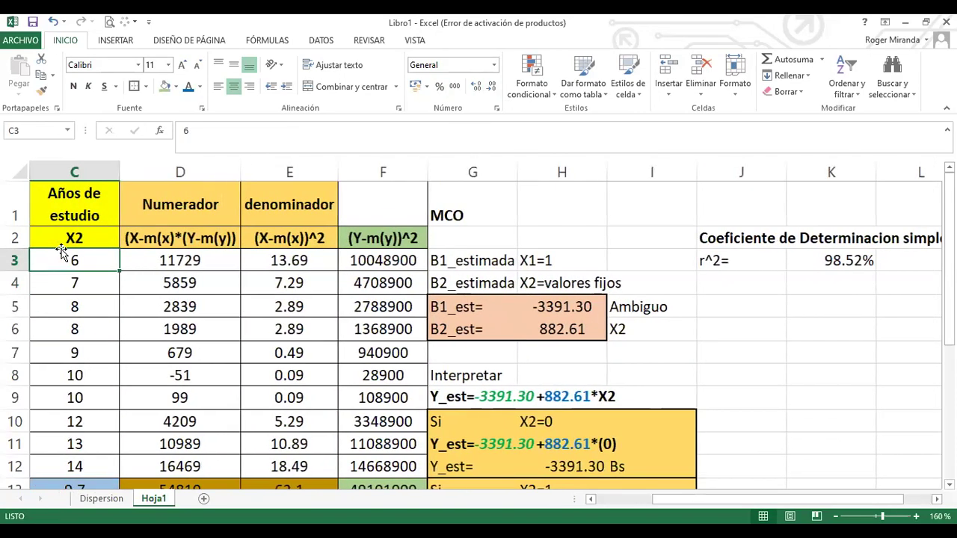
key("Left")
key("Left")
key("Right")
key("Right")
key("Right")
key("Right")
key("Right")
key("Right")
key("Right")
key("Right")
key("Right")
key("Right")
key("Left")
key("Left")
key("Left")
key("Left")
key("Left")
key("Left")
key("Left")
key("Left")
key("Left")
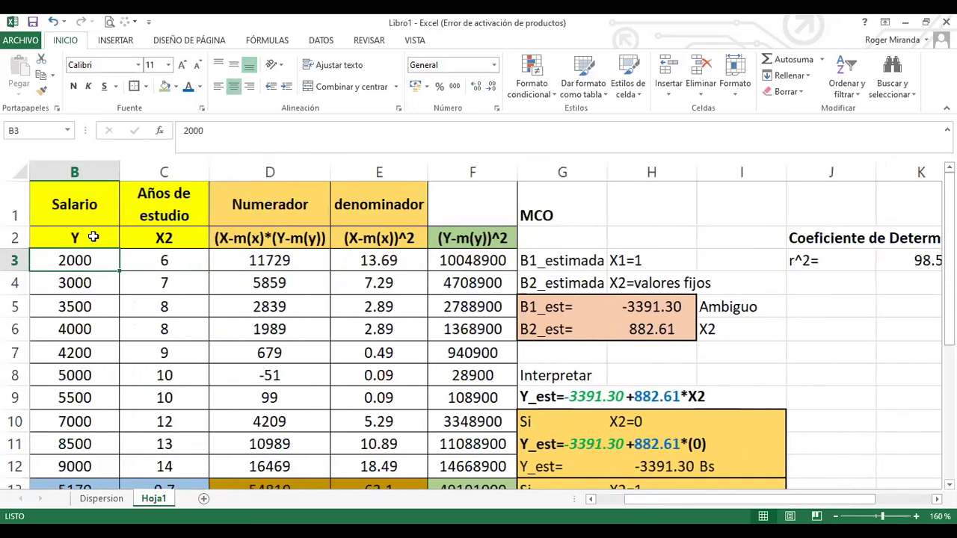
Examine the Y and X2 headings and their first data values in relation to the r^2 percentage in K3.
left_click(136, 236)
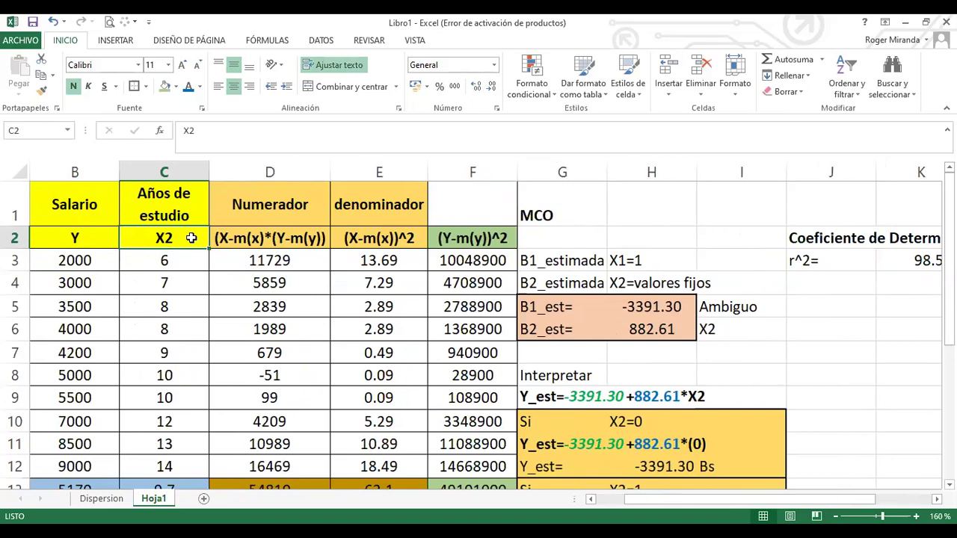
left_click(66, 238)
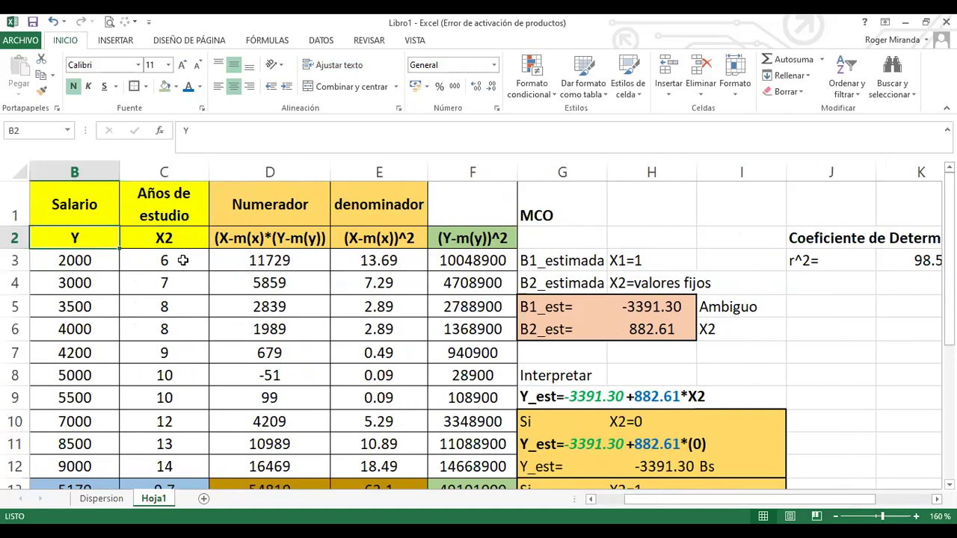
left_click(179, 219)
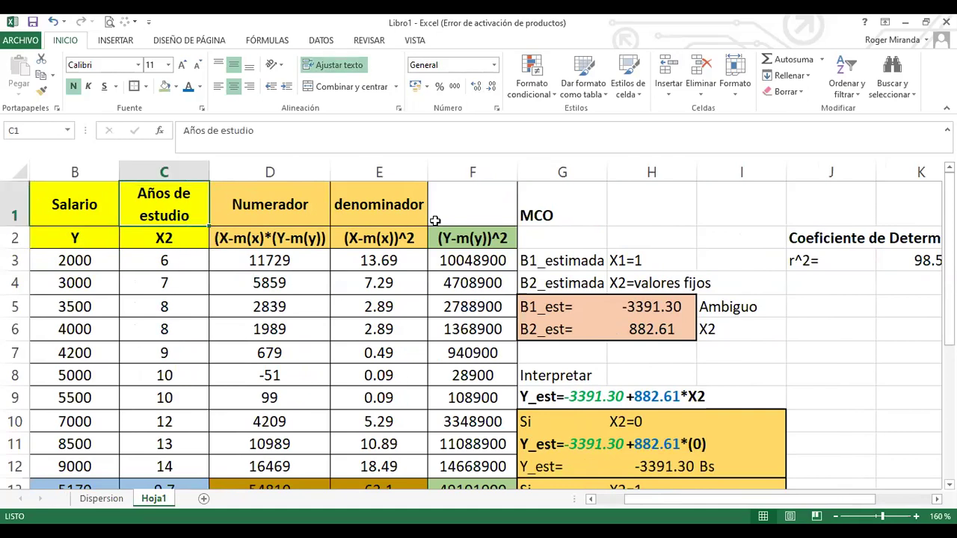
left_click(897, 261)
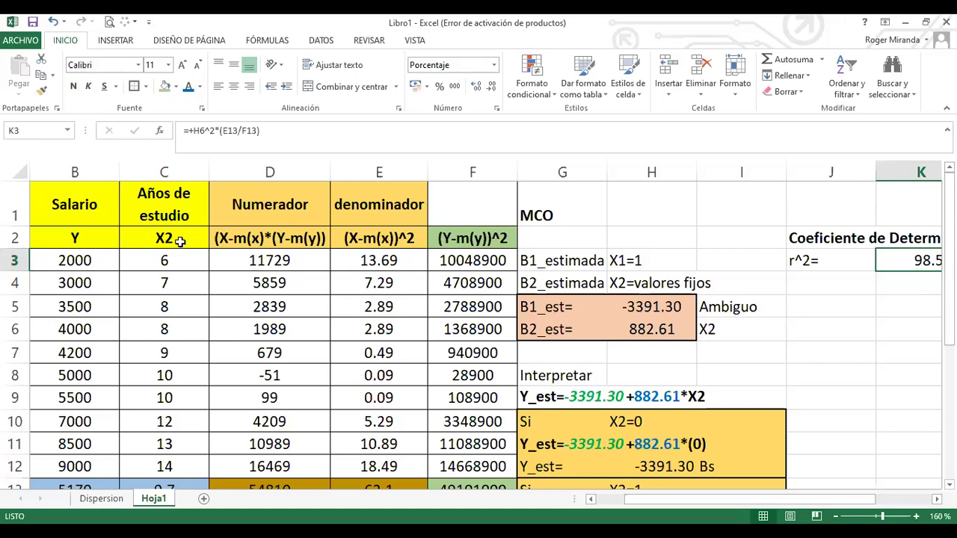
left_click(88, 237)
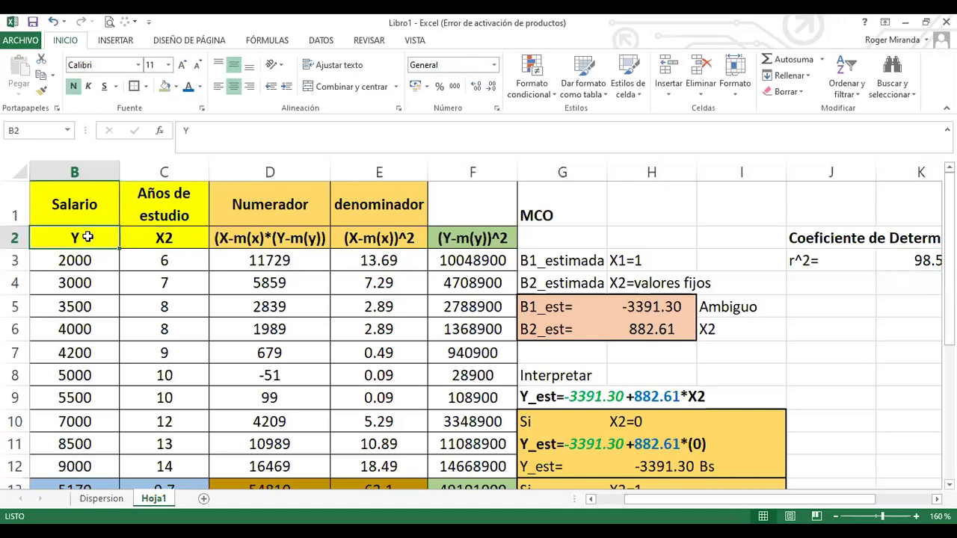
left_click(156, 236)
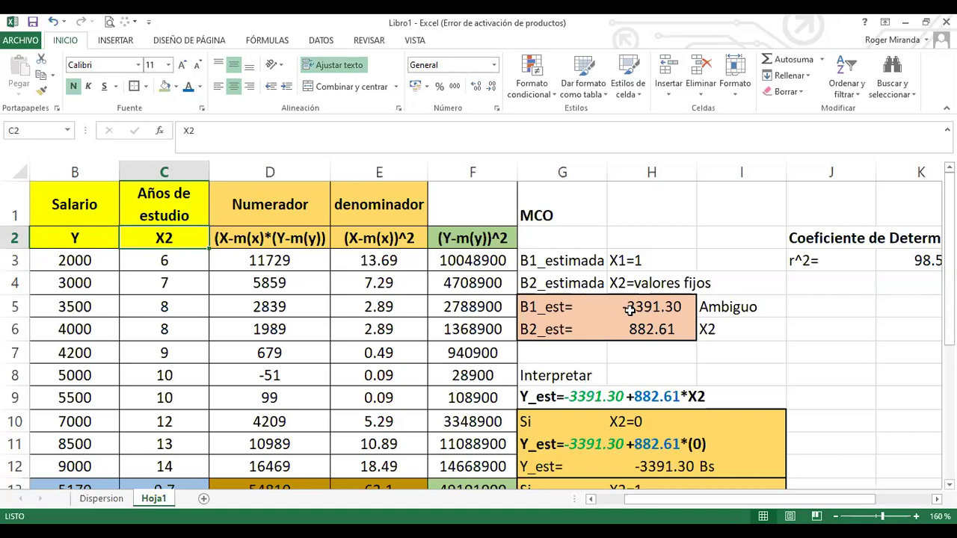
left_click(184, 264)
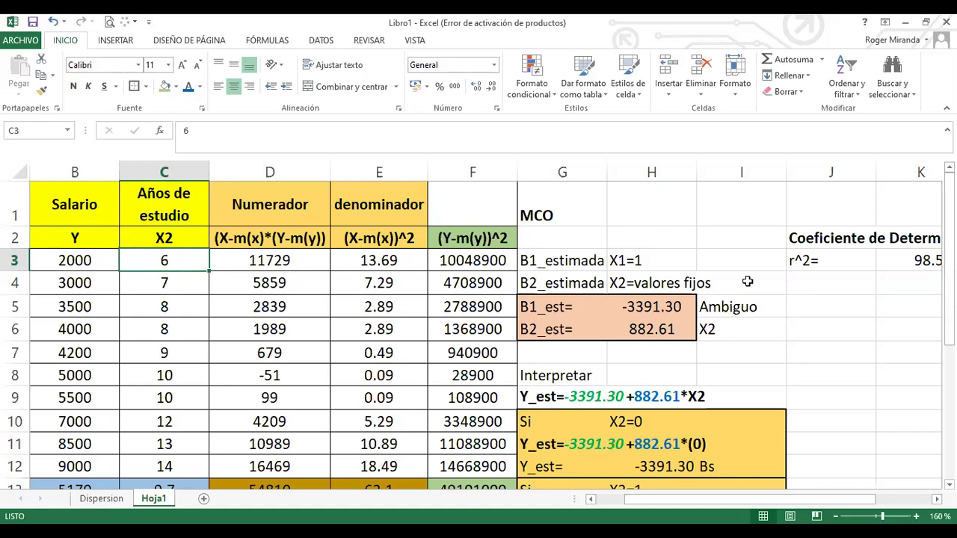
left_click(917, 264)
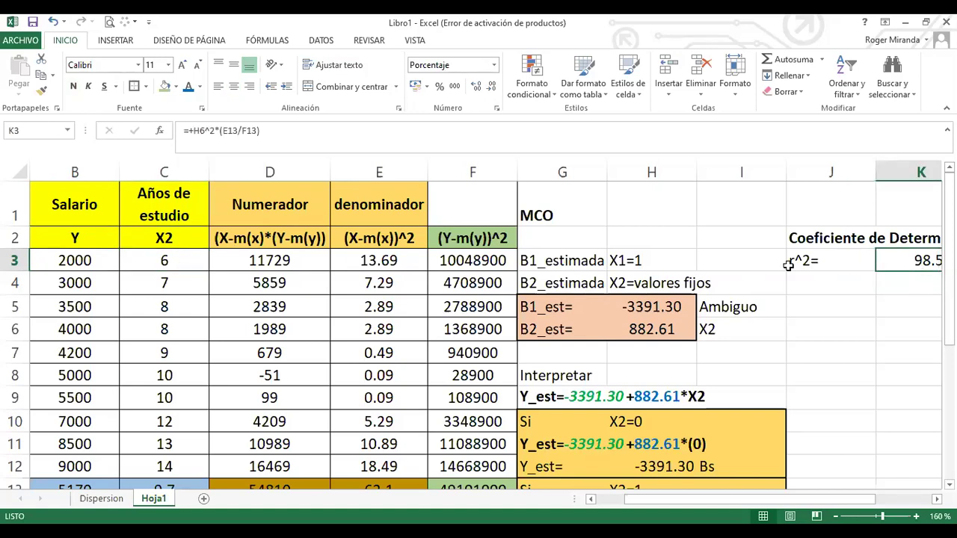
left_click(78, 263)
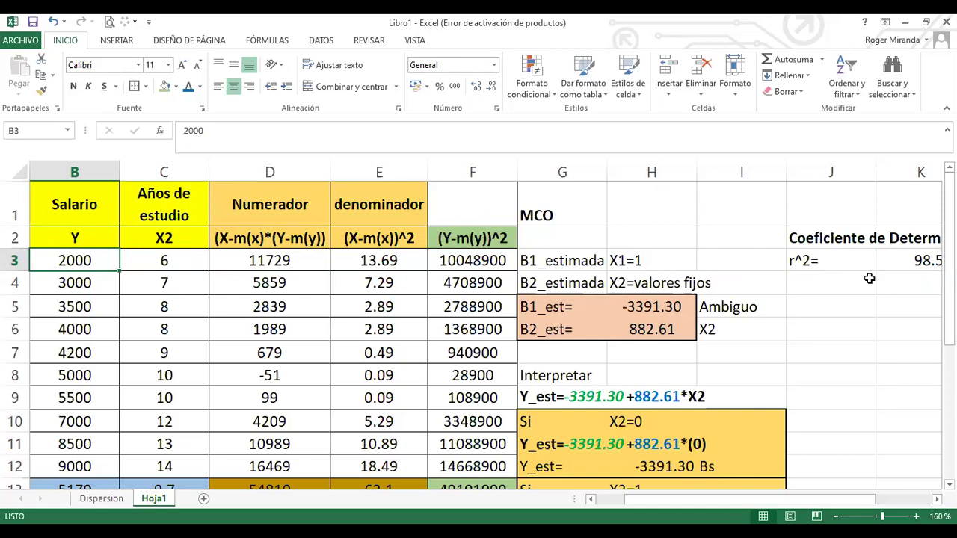
left_click(906, 261)
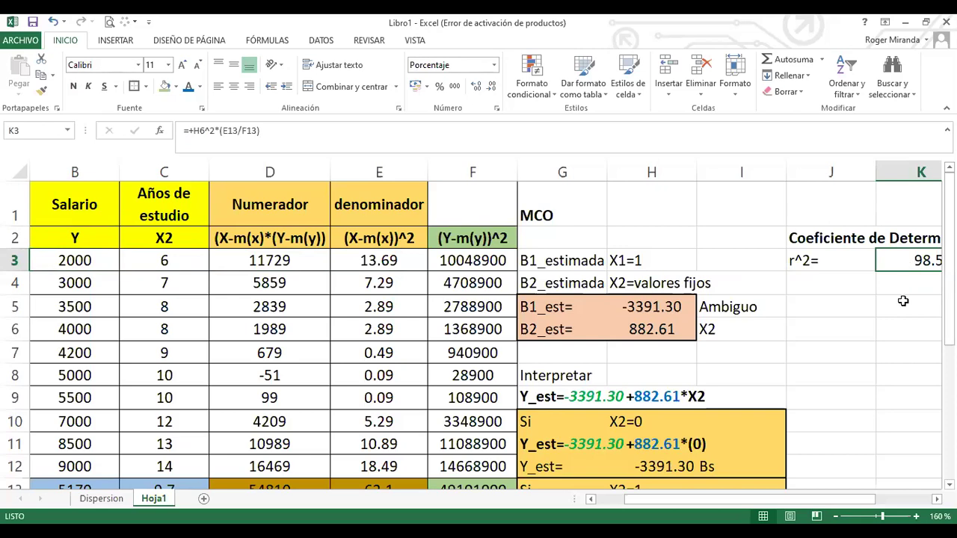
left_click(830, 280)
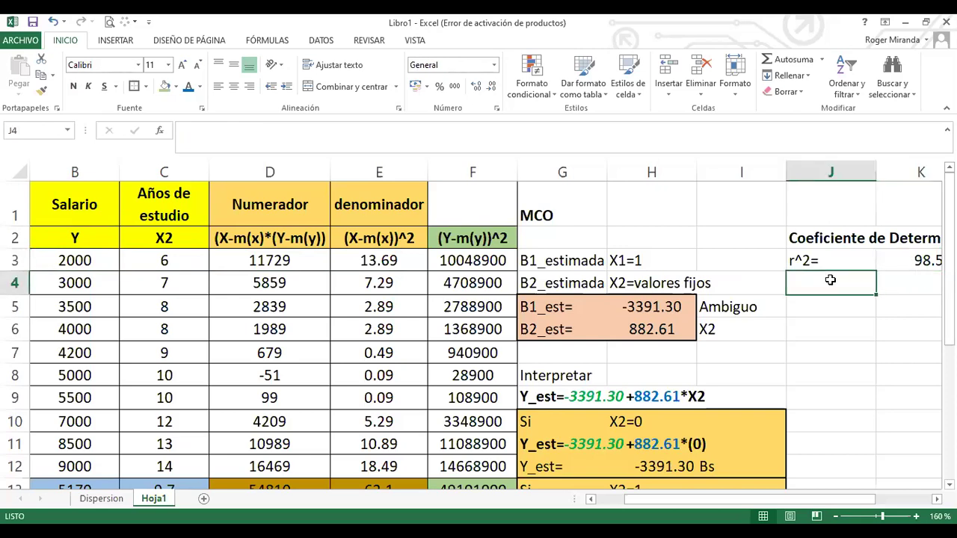
left_click(162, 263)
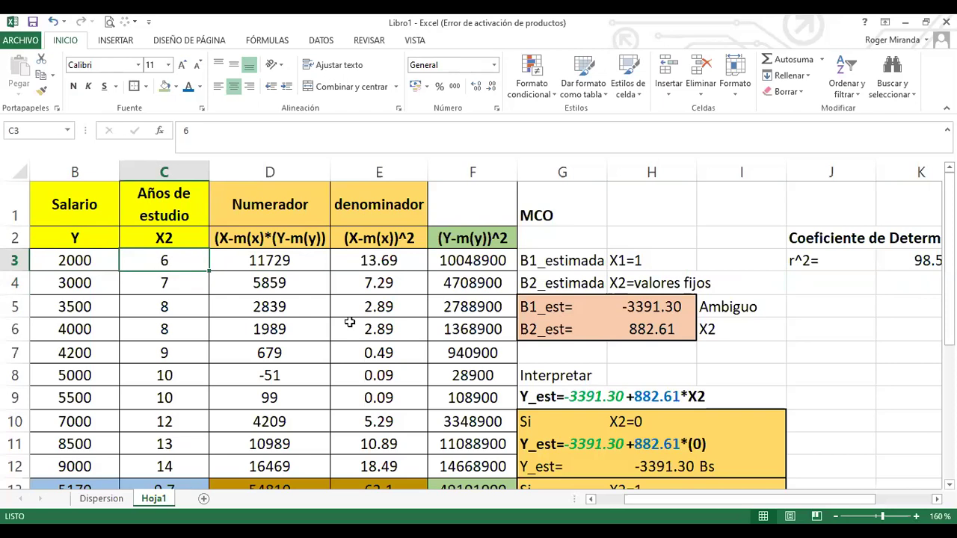
left_click(833, 291)
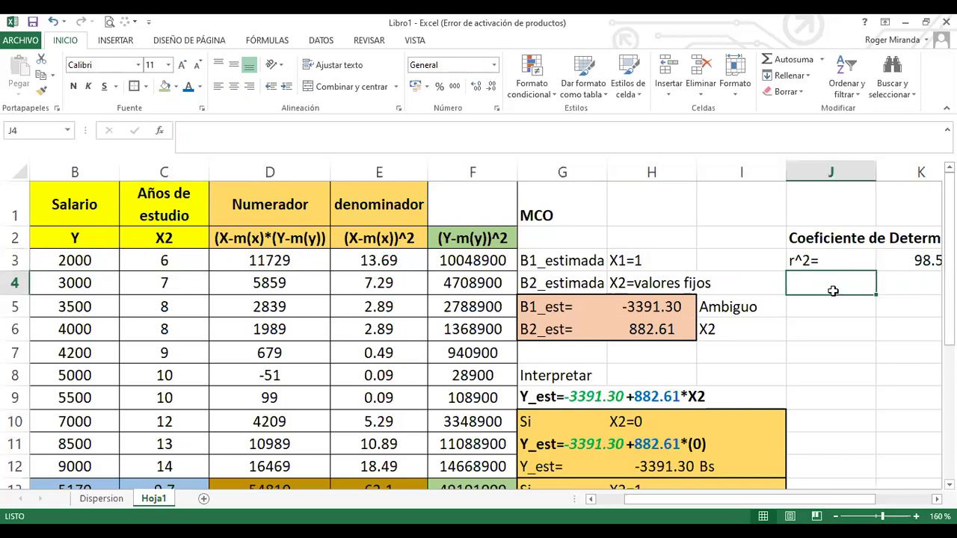
key("Right")
key("Right")
key("Left")
key("Left")
key("Left")
key("Left")
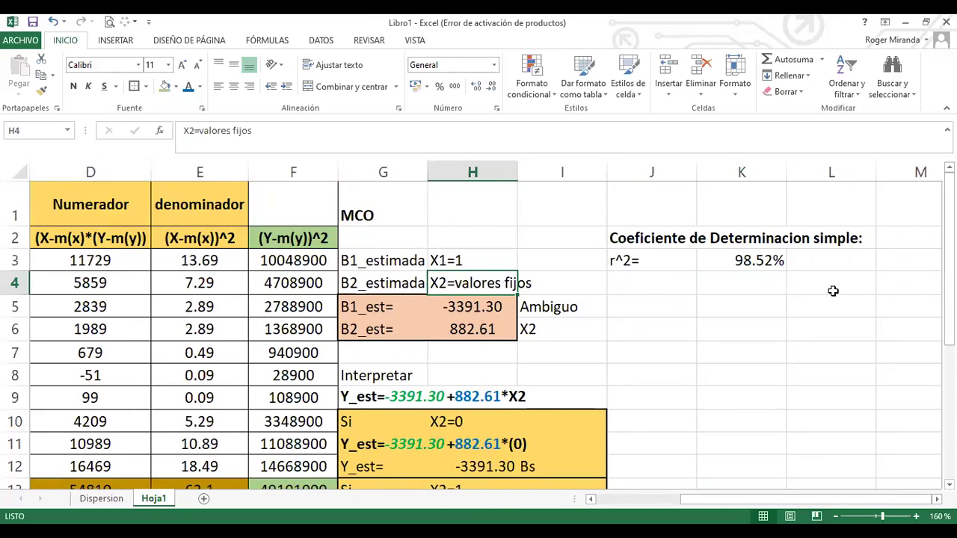
key("Right")
key("Right")
key("Right")
key("Left")
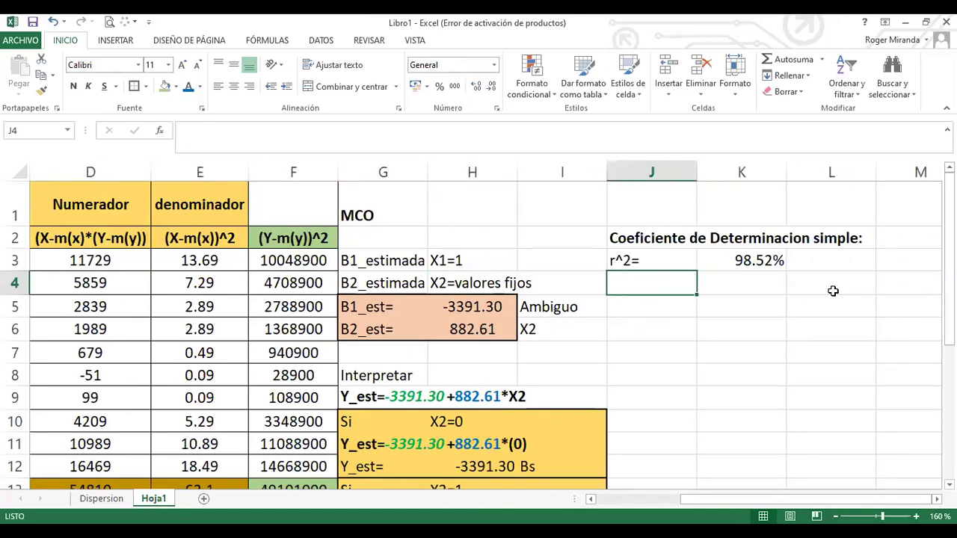
key("Right")
key("Right")
key("Up")
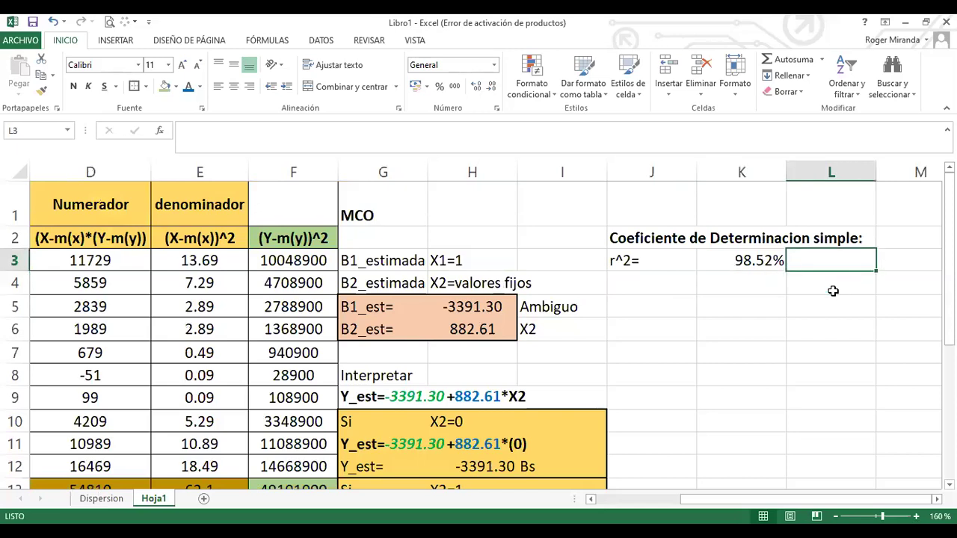
Enter the interpretation "Explica la variacion de X2 con respecto a Y" in L3 beside the r^2 percentage.
type("Exc")
key("BackSpace")
key("BackSpace")
type("xplica")
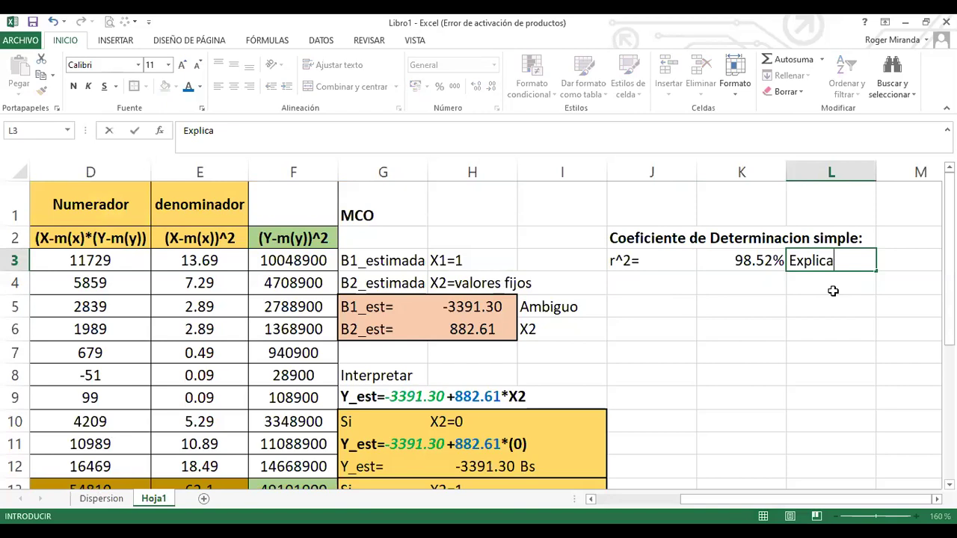
type(" la varion d")
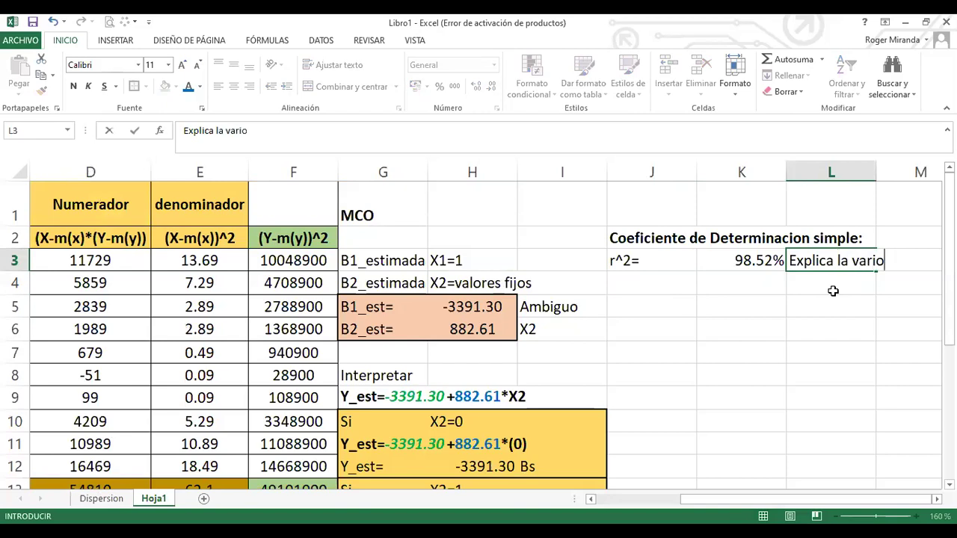
key("BackSpace")
key("BackSpace")
key("BackSpace")
key("BackSpace")
type("acion de X")
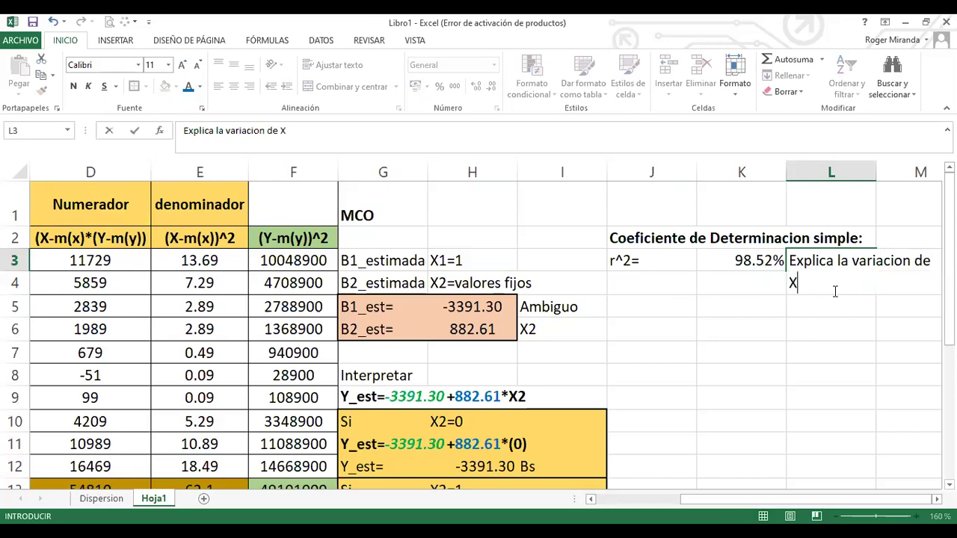
type("\"")
key("BackSpace")
type("2 con respecto a ")
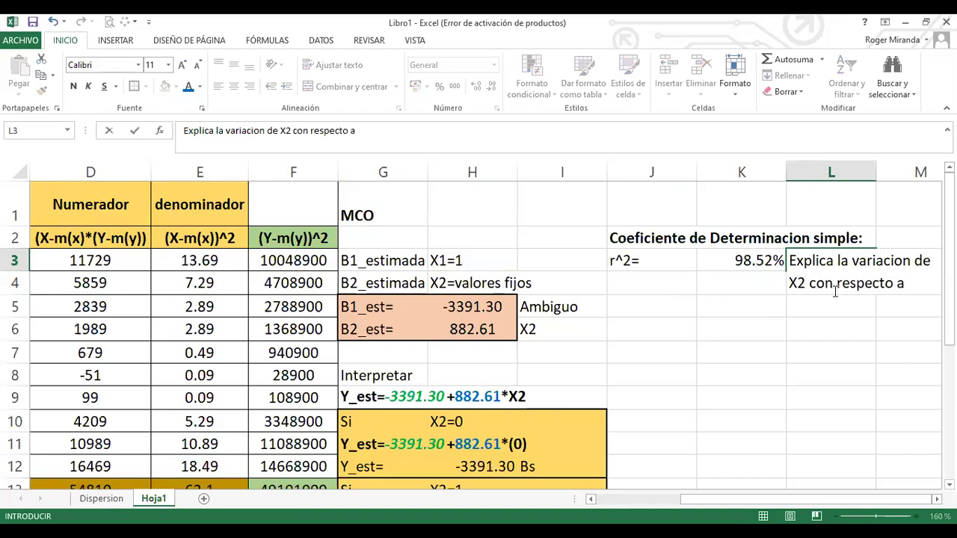
type("Y")
key("Return")
key("Right")
key("Right")
key("Right")
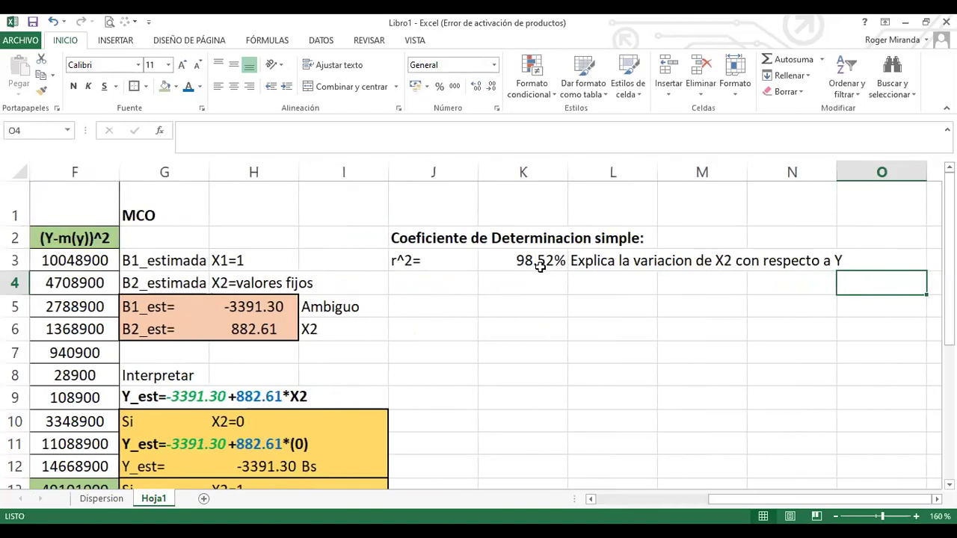
Calculate the unexplained share in K4 with the formula +1-K3.
left_click(540, 268)
left_click(435, 284)
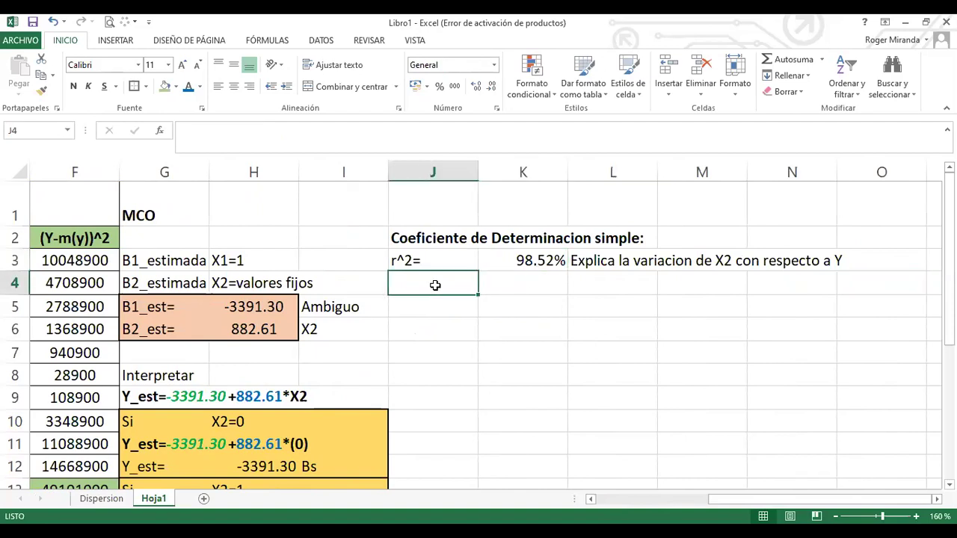
key("Right")
key("Left")
key("Right")
key("Left")
key("Right")
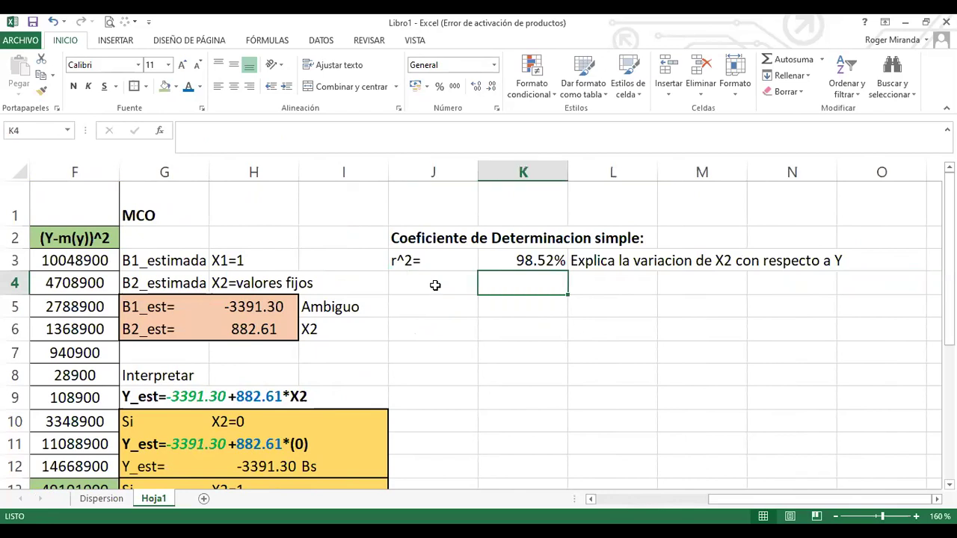
type("+1-")
left_click(495, 259)
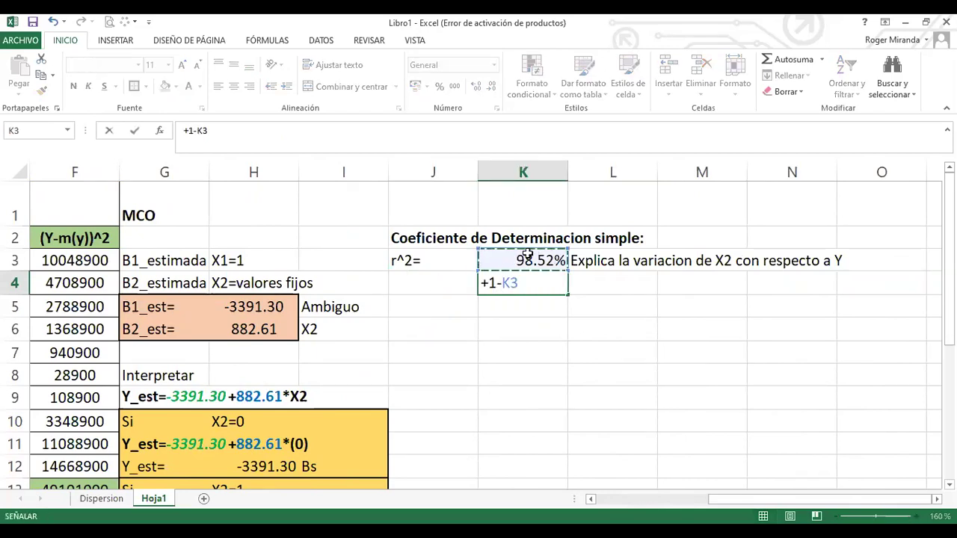
key("Return")
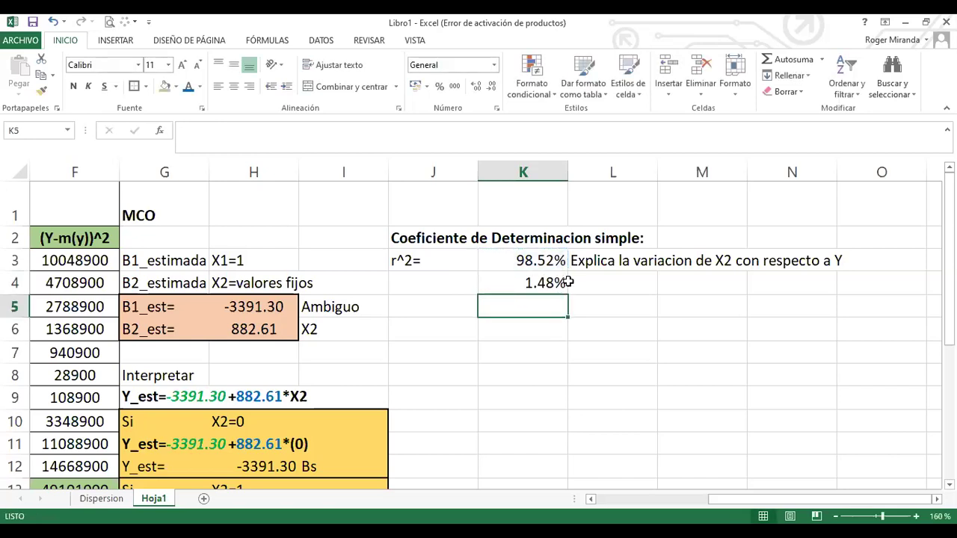
Enter the note "Otras variables que no se tomaron en cuenta para explicar la variacion de Y" in L4.
left_click(584, 281)
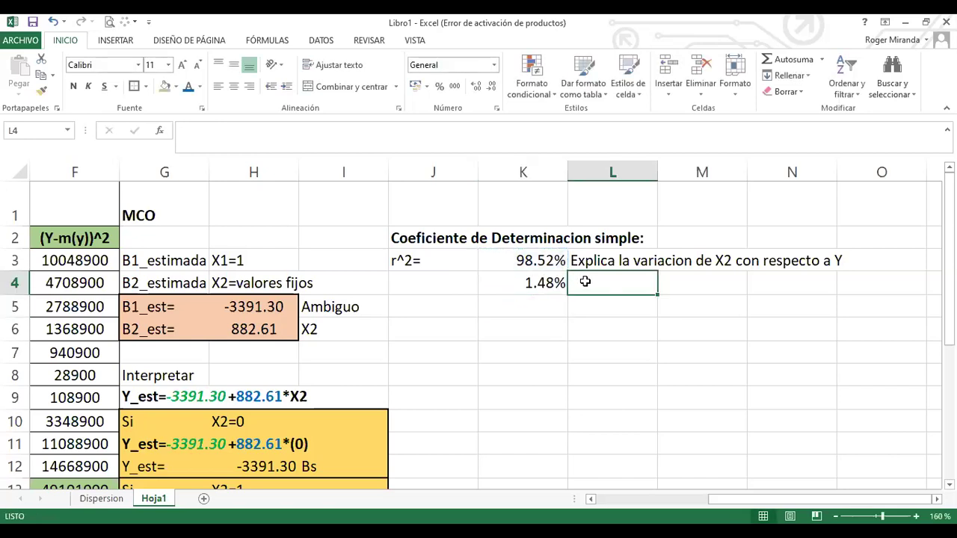
type("O")
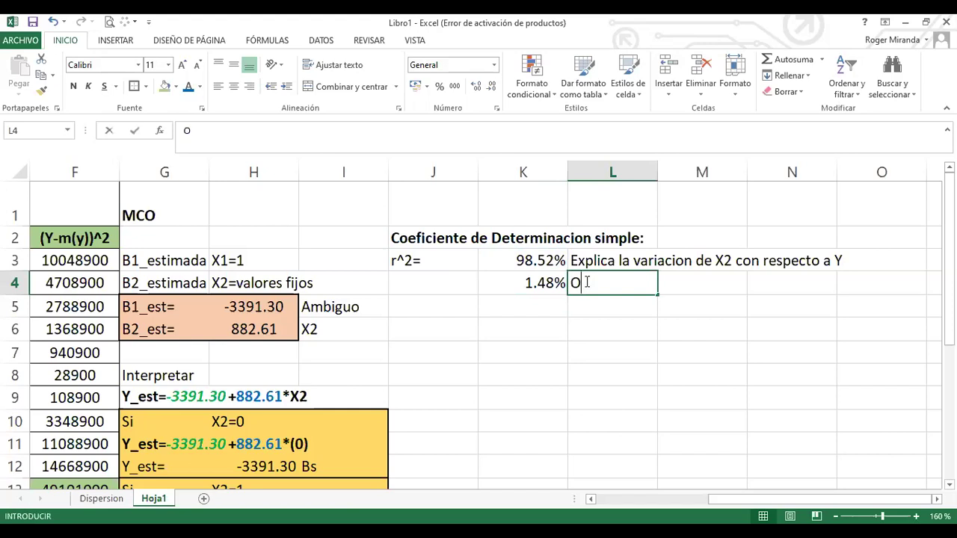
type("tras varib")
key("BackSpace")
type("ables que ")
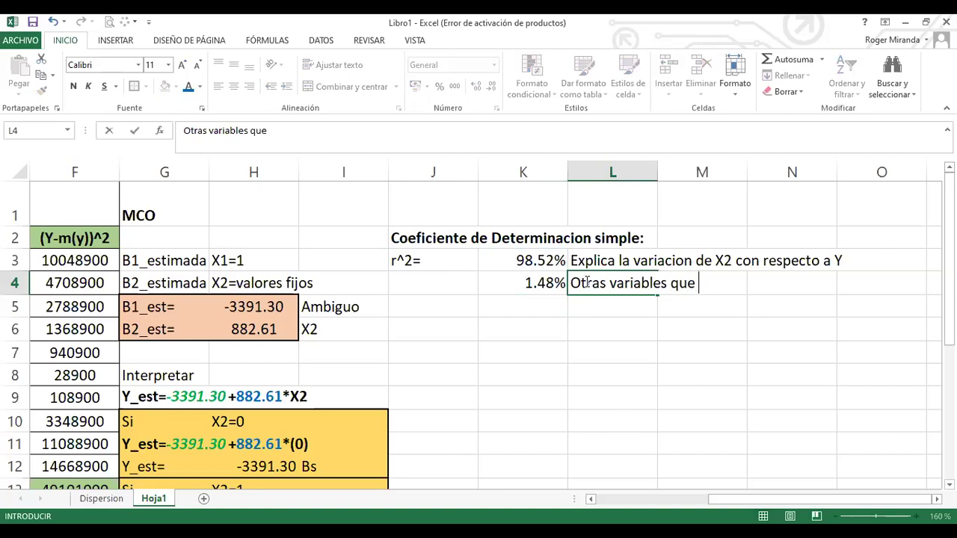
type("no se tom")
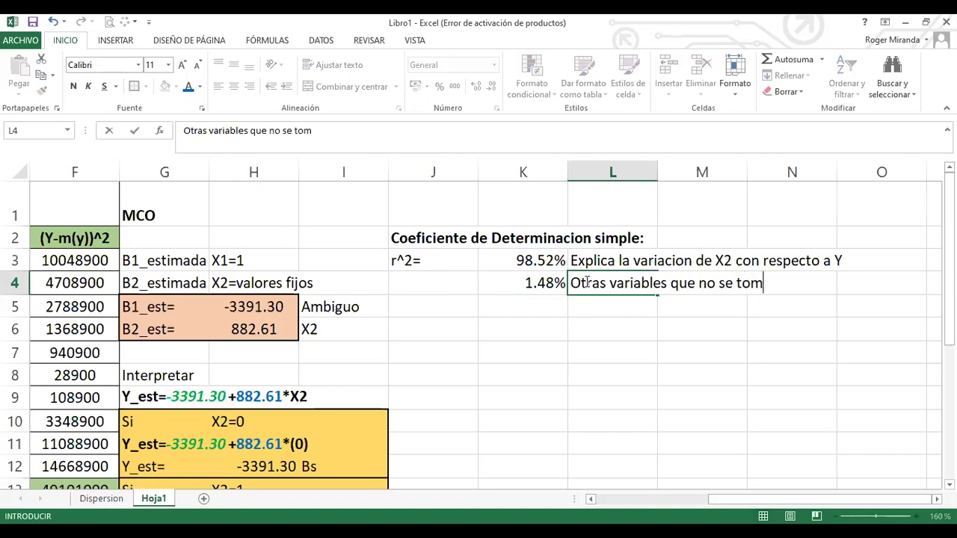
type("aron en ")
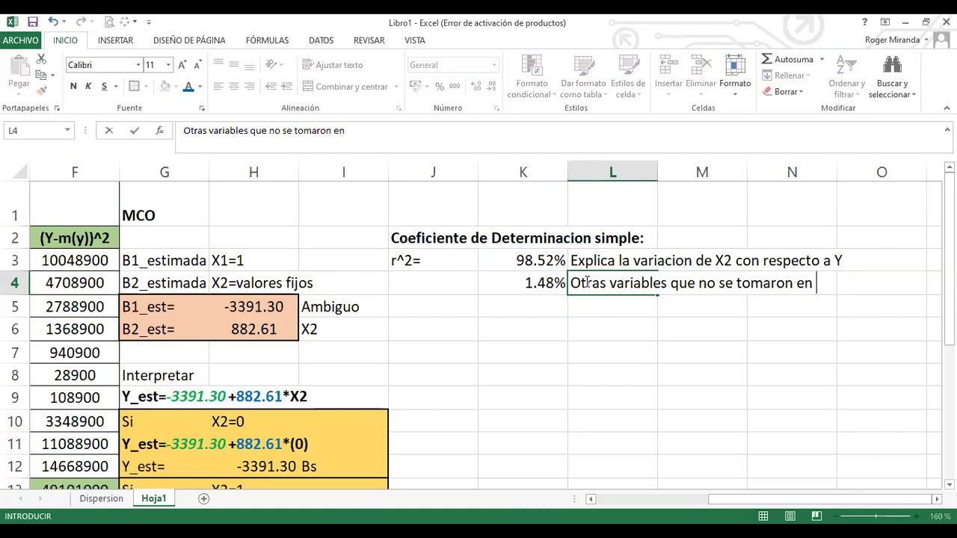
type("cuenta pa")
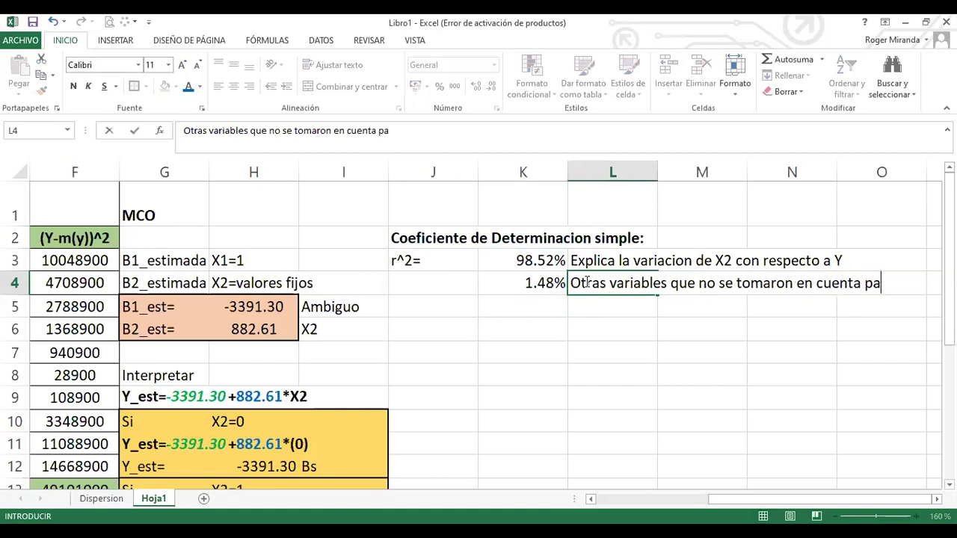
type("ra explci")
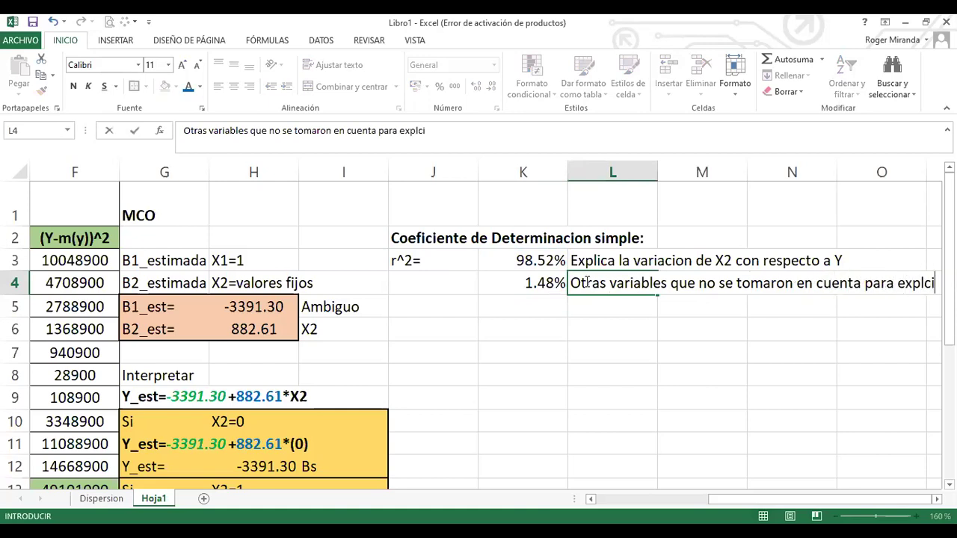
key("BackSpace")
key("BackSpace")
type("icar ")
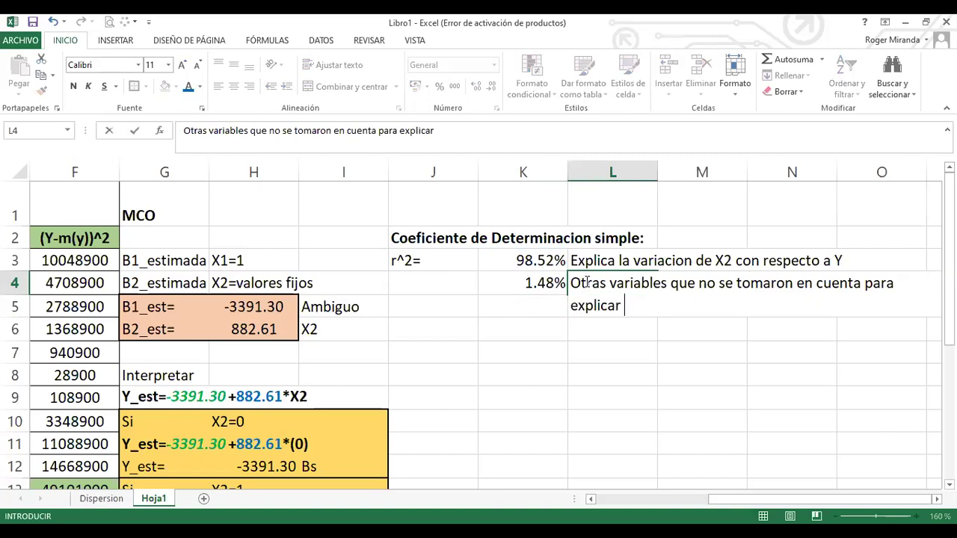
type("la variacio")
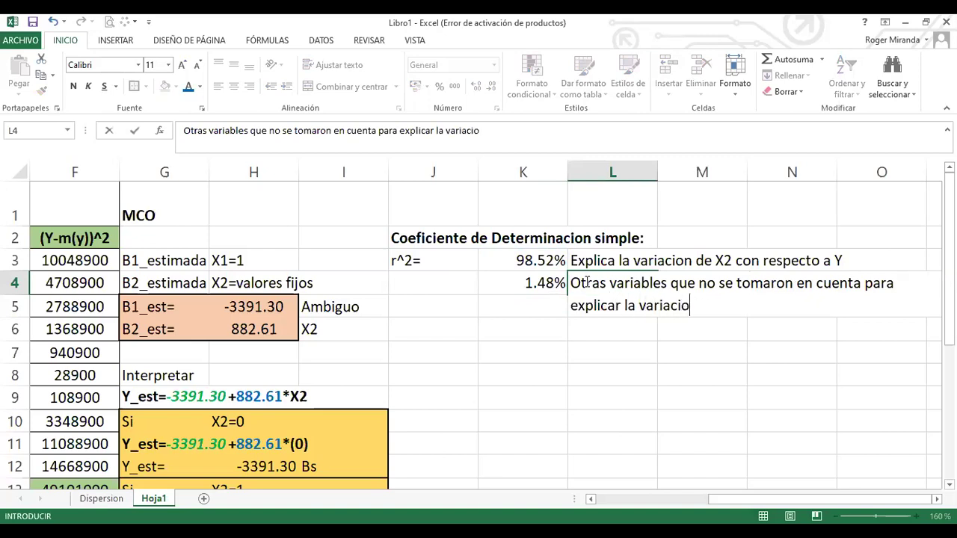
type("n de Y")
key("Return")
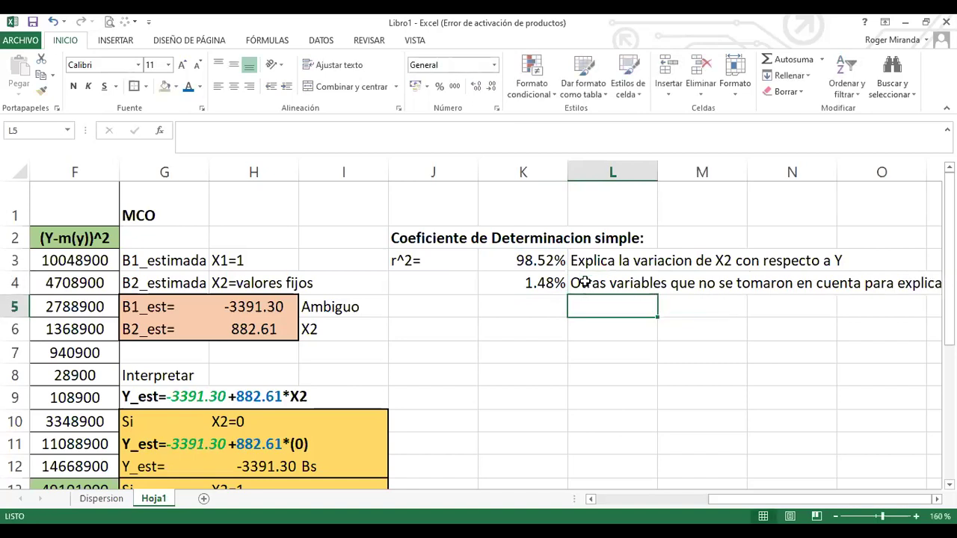
Merge and center L4:N5 and wrap the note about the other variables inside it.
key("Right")
key("Right")
key("Right")
key("Right")
key("Right")
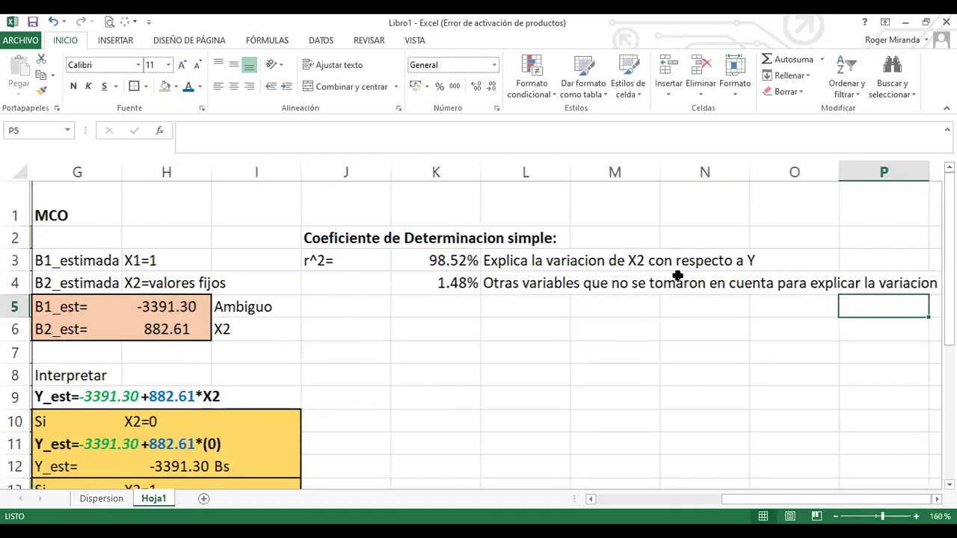
left_click_drag(258, 236, 848, 305)
left_click(466, 354)
left_click_drag(442, 284, 594, 308)
left_click(345, 90)
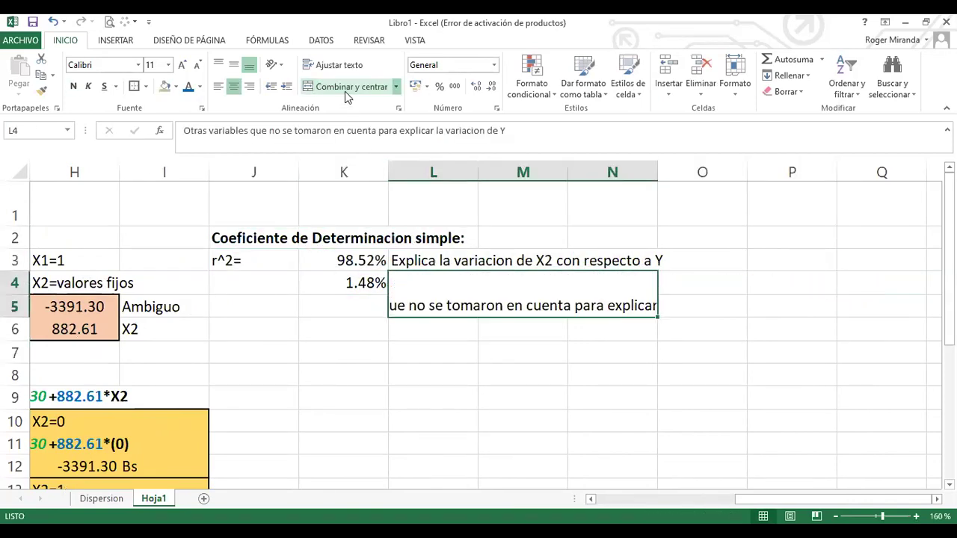
left_click(347, 69)
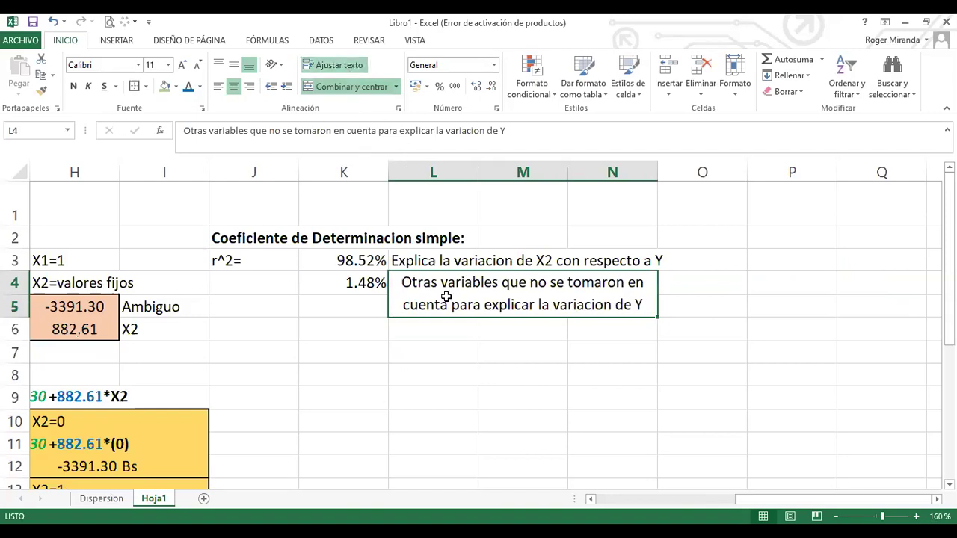
Fill the coefficient of determination block J2:N5 with light blue and give it an outer border.
left_click(255, 261)
left_click_drag(253, 264, 520, 299)
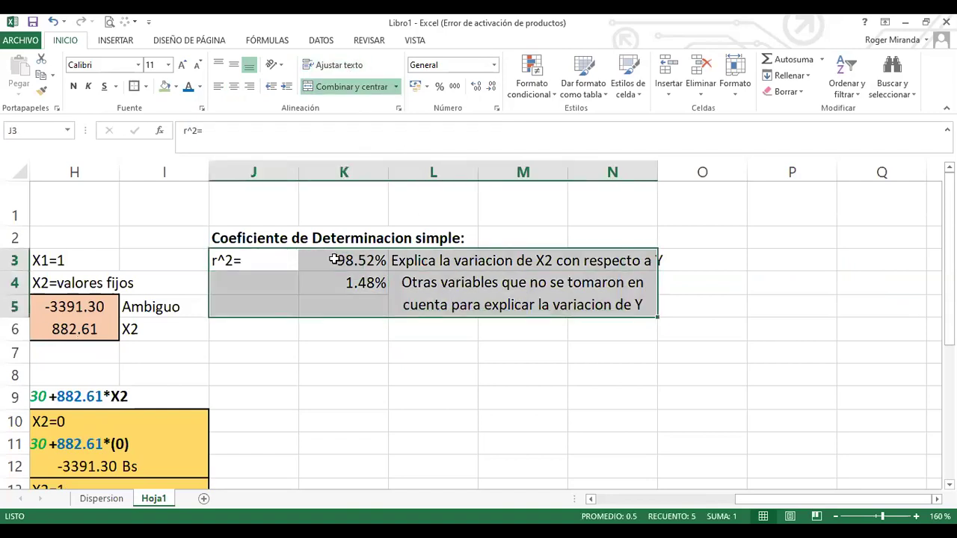
left_click_drag(265, 238, 619, 293)
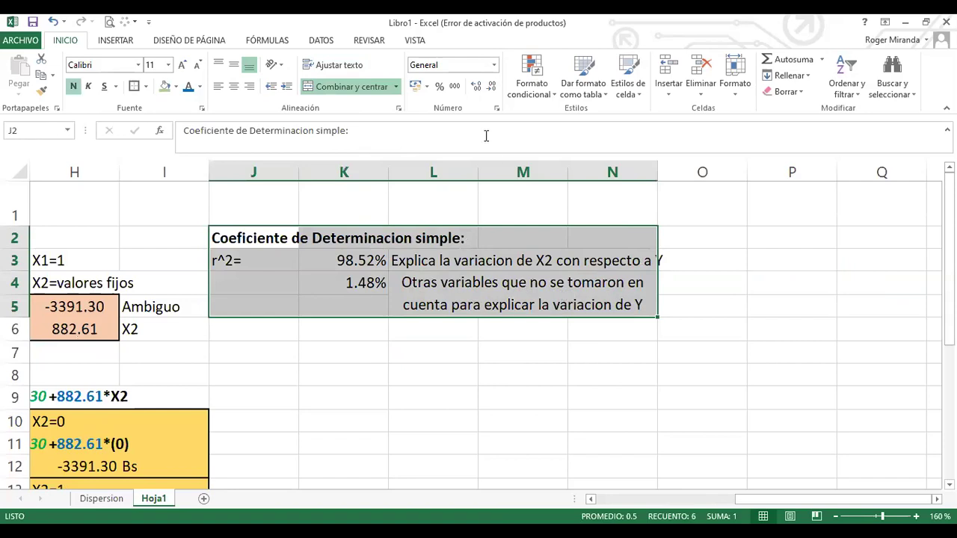
left_click(176, 87)
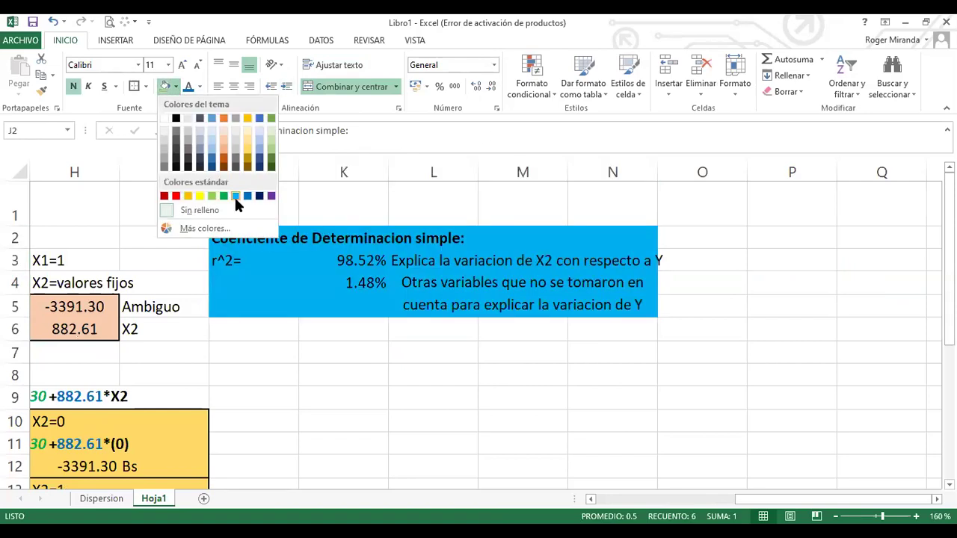
left_click(234, 196)
left_click(613, 261)
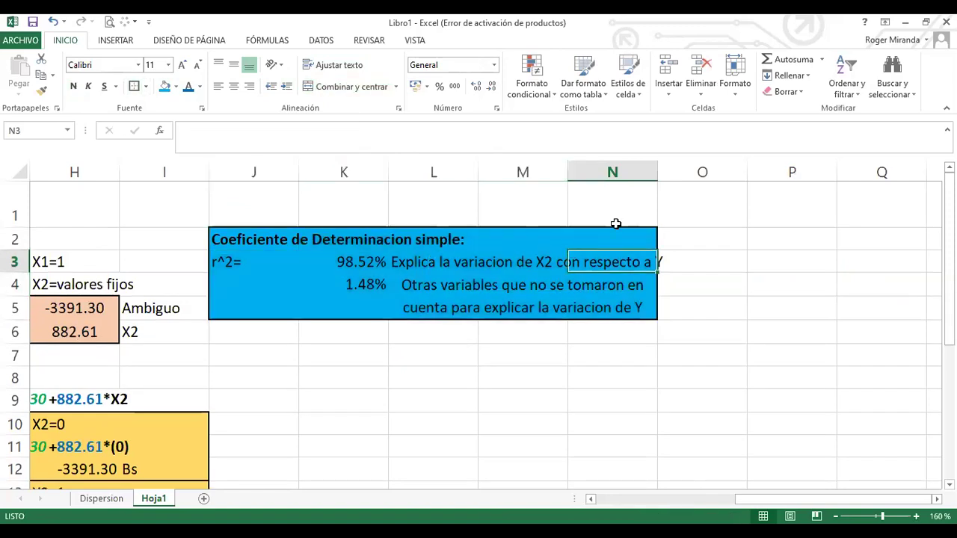
Widen column N until the r^2 interpretation in row 3 fits inside the blue block.
left_click_drag(657, 175, 687, 175)
left_click(669, 216)
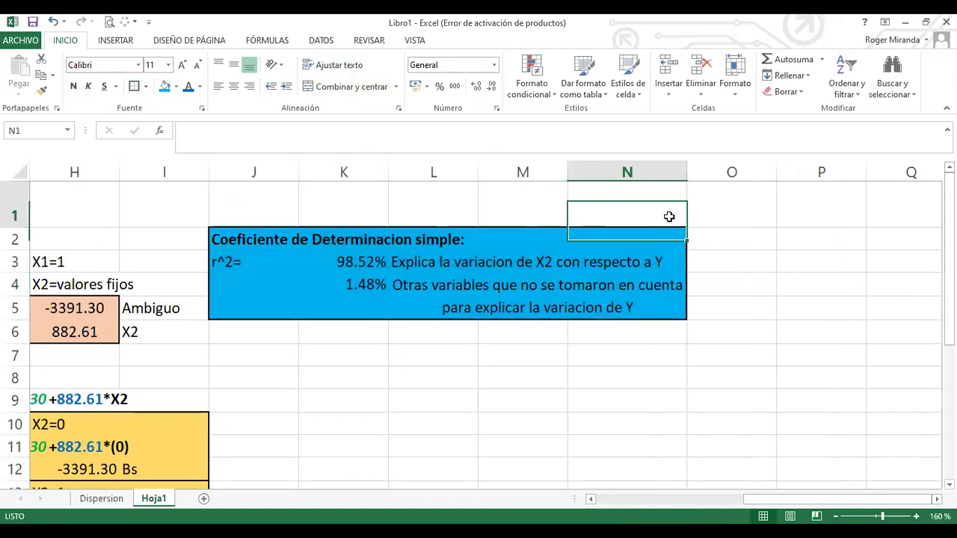
key("Down")
key("Down")
key("Down")
key("Down")
key("Down")
Review the 1-K3 result in K4 and the Y and X2 headings of the salary and years-of-study data.
left_click(346, 294)
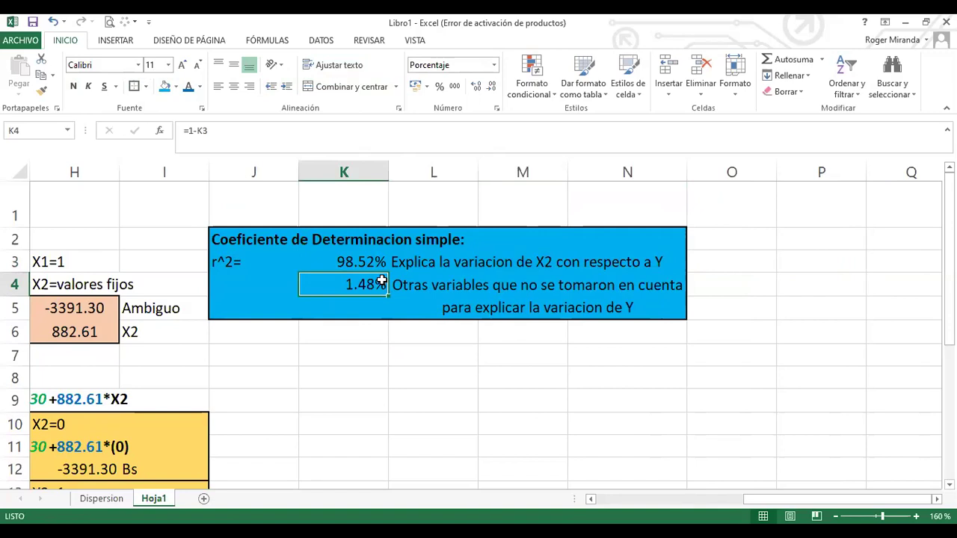
left_click(393, 374)
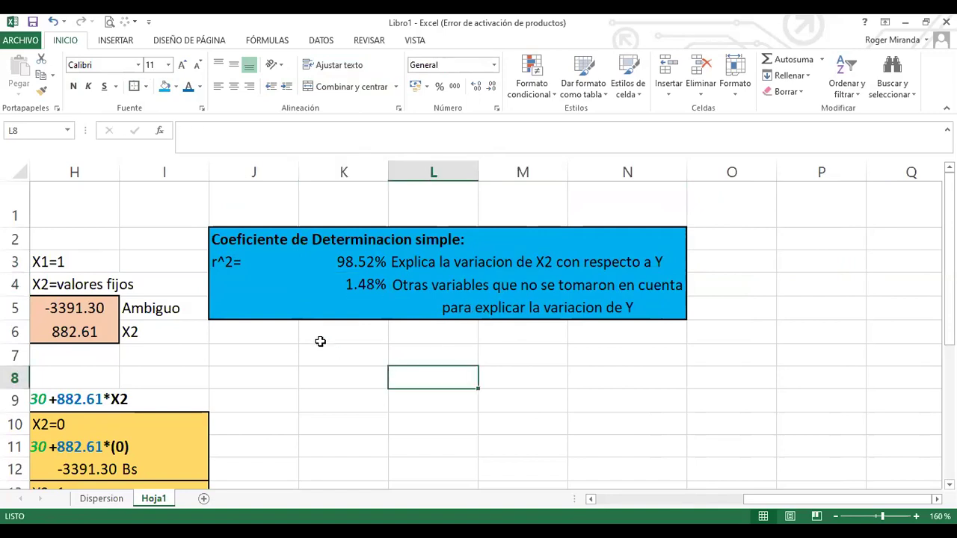
left_click(320, 341)
key("Left")
key("Left")
key("Home")
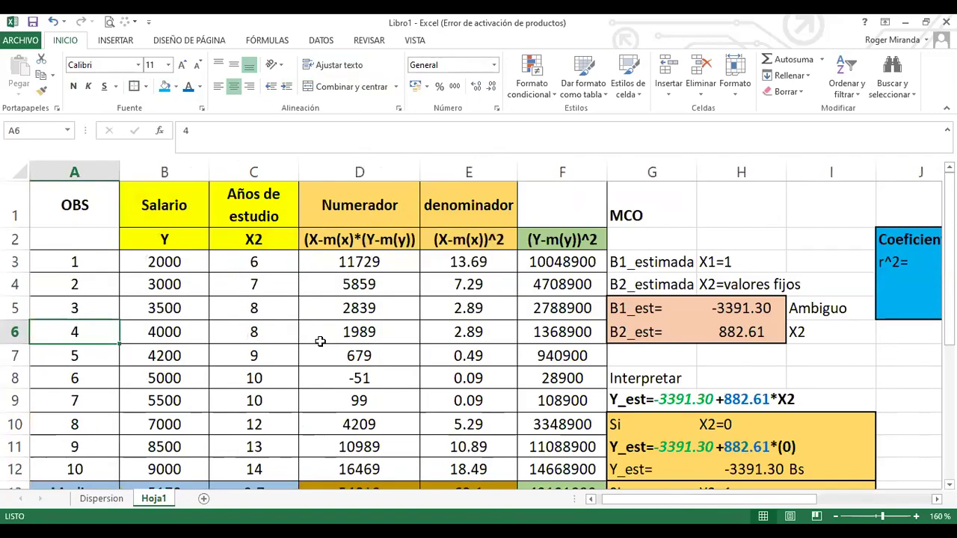
key("Right")
key("Up")
key("Up")
key("Up")
key("Up")
key("Right")
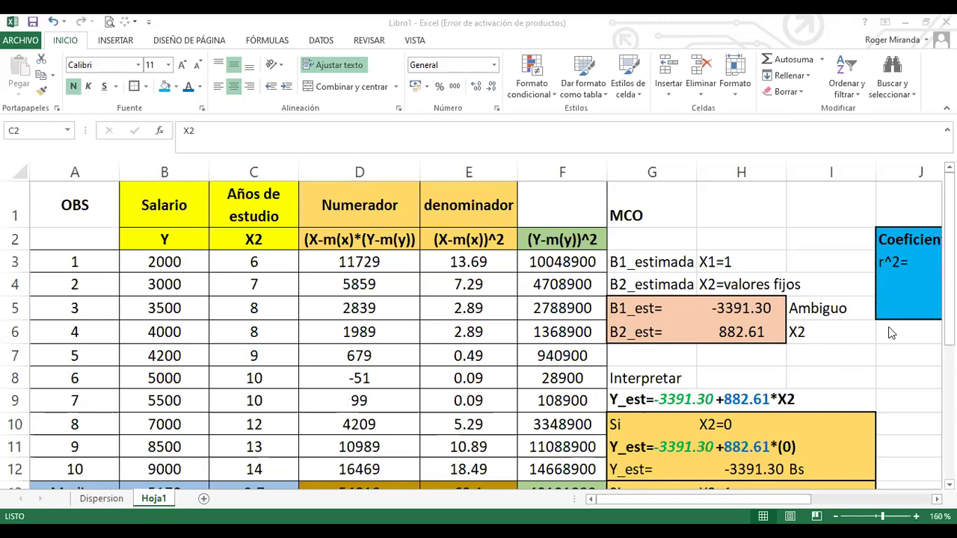
Make the r^2 percentage in K3 bold.
key("Right")
key("Right")
key("Right")
key("Right")
key("Right")
key("Right")
key("Right")
key("Right")
key("Right")
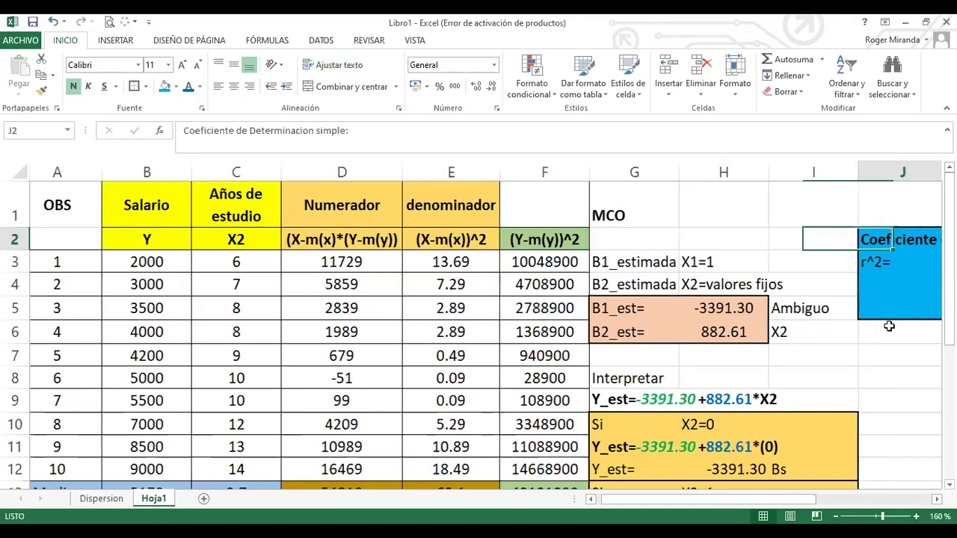
key("Right")
key("Down")
key("Left")
key("Left")
key("Down")
key("Up")
key("ctrl+n")
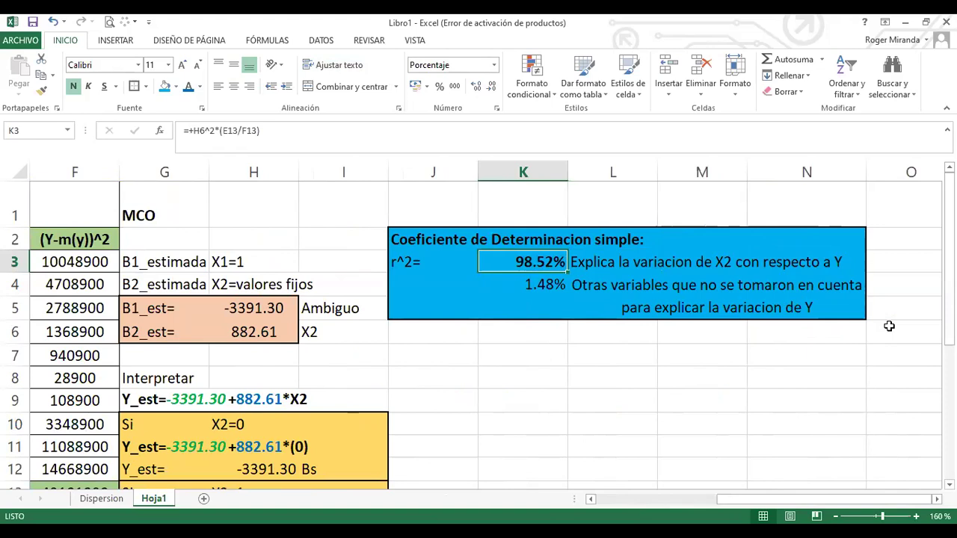
left_click(500, 362)
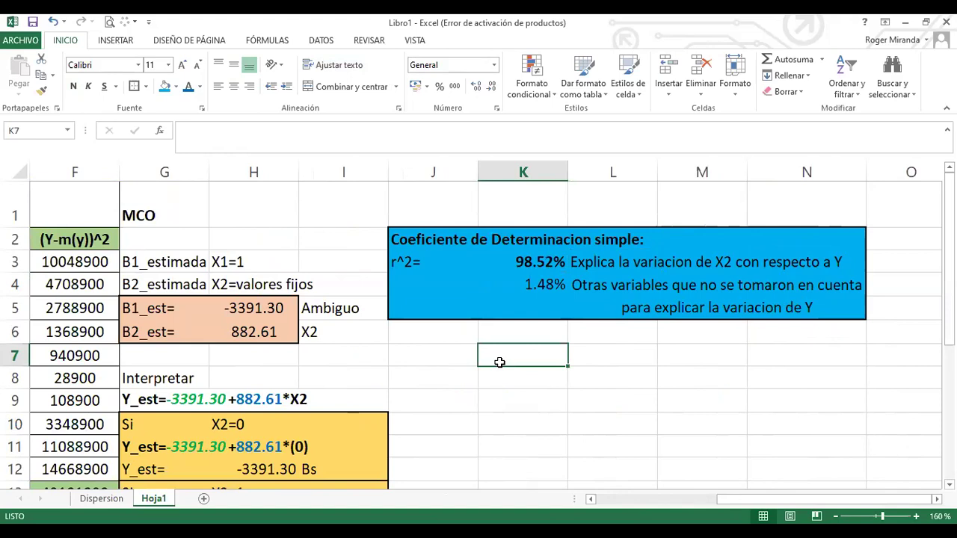
left_click(621, 284)
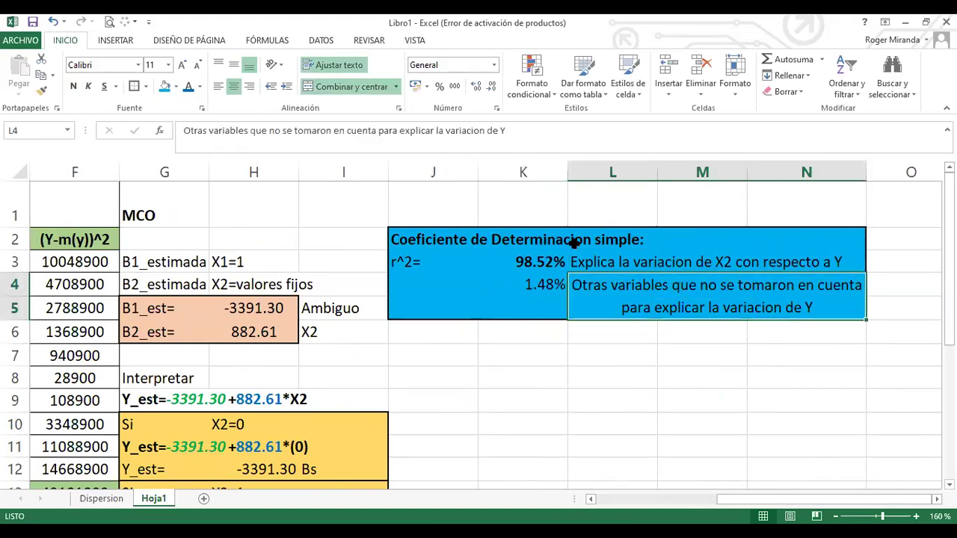
Left-align the text about other variables in the merged cell L4 of the blue block.
left_click(219, 89)
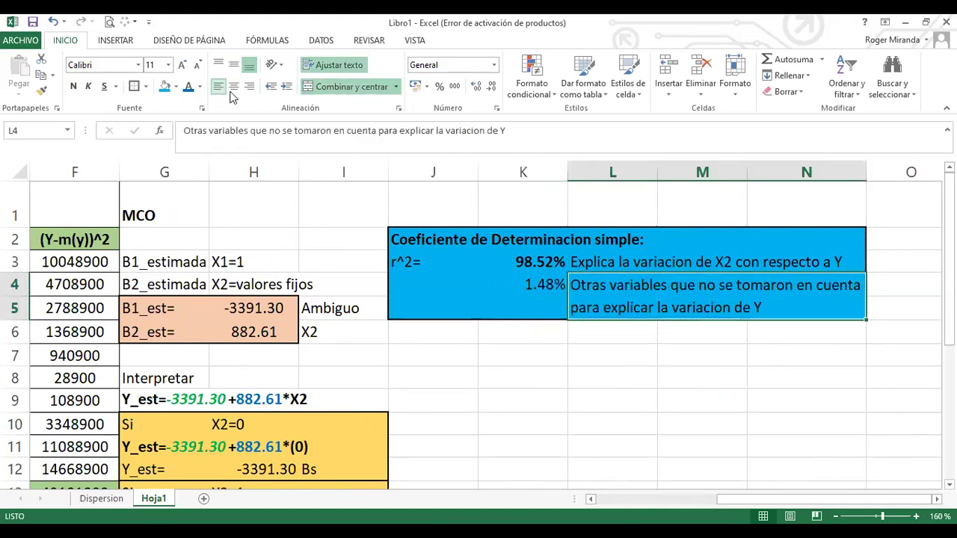
left_click(573, 392)
left_click(434, 324)
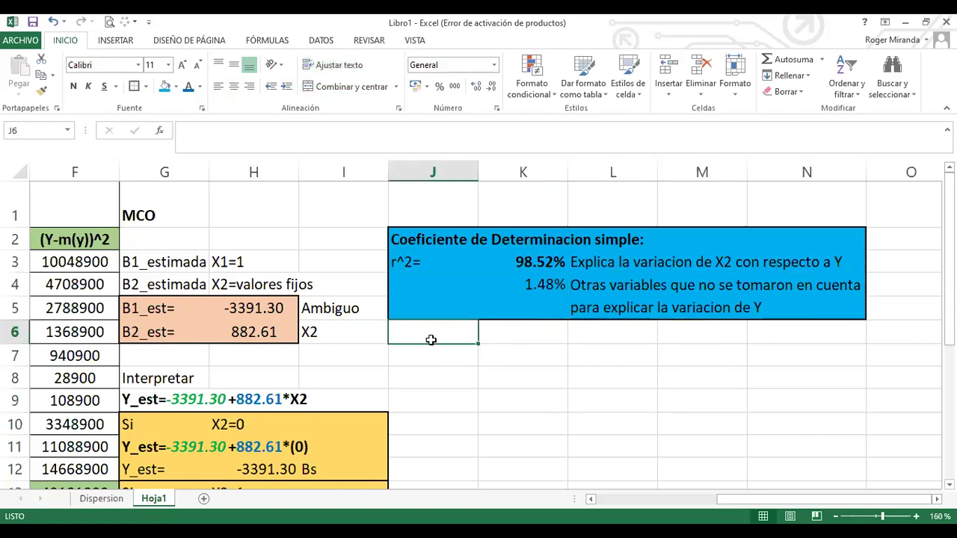
left_click(433, 350)
left_click(463, 416)
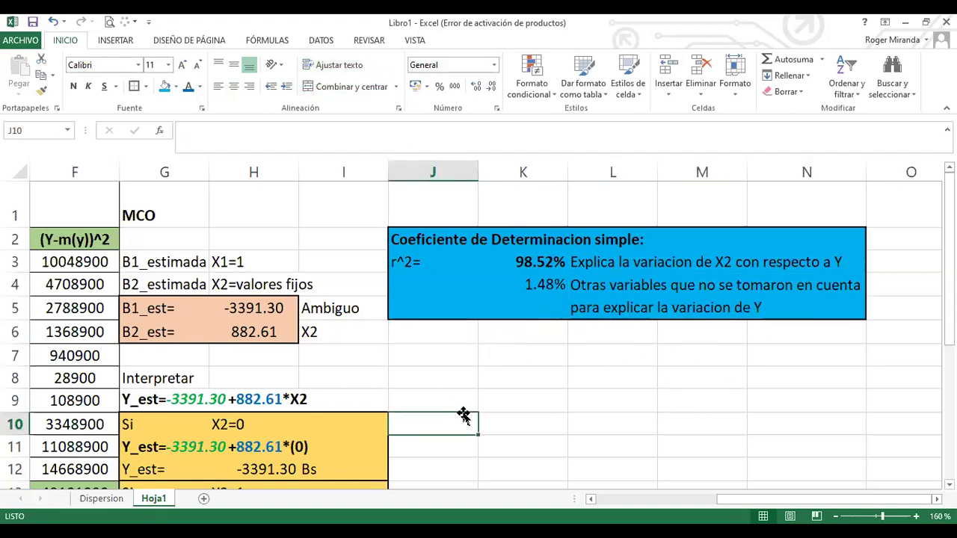
Review the salary and years-of-study data table from its totals row up to the column headings.
key("Down")
key("Down")
key("Down")
key("Down")
key("Left")
key("Left")
key("Left")
key("Left")
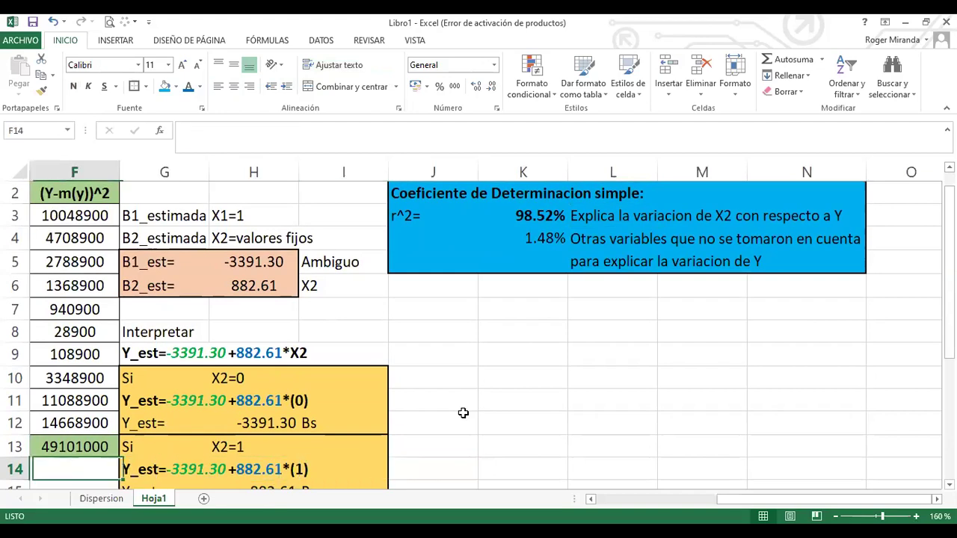
key("Left")
key("Left")
key("Left")
key("Right")
key("Right")
key("Up")
key("Up")
key("Up")
key("Up")
key("Up")
key("Up")
key("Up")
key("Up")
key("Up")
key("Up")
key("Up")
key("Up")
key("Up")
key("Right")
key("Right")
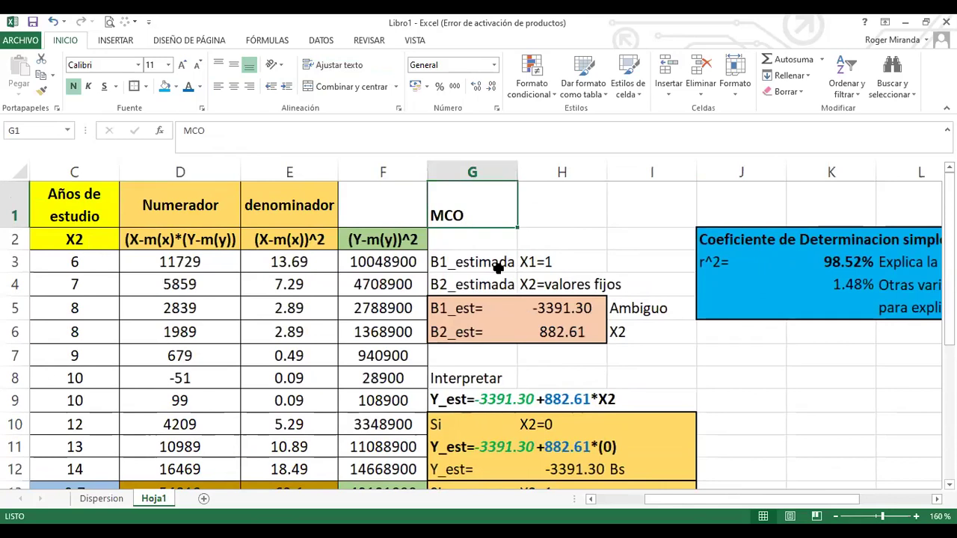
Examine the years-of-study axis title and the linear trendline of the scatter chart on the Dispersion sheet.
left_click(108, 504)
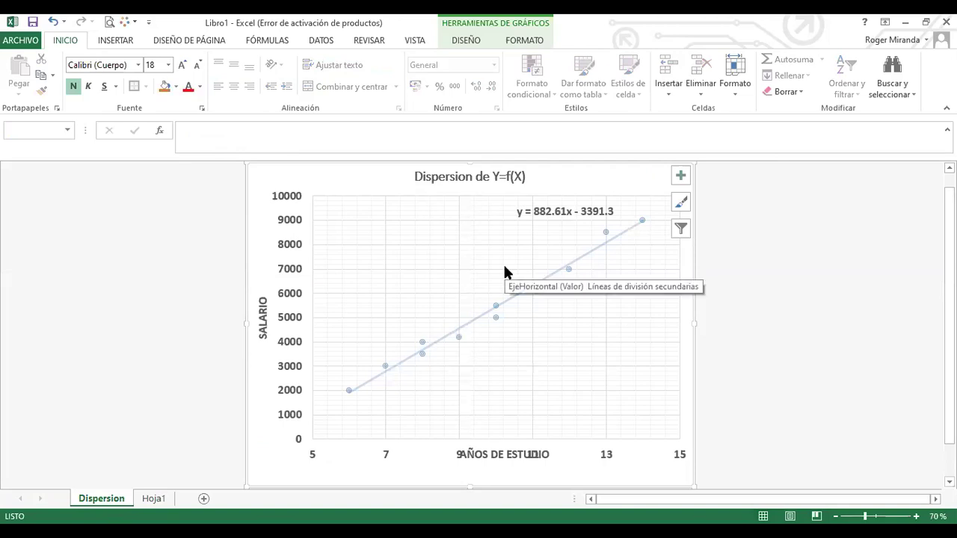
double_click(461, 454)
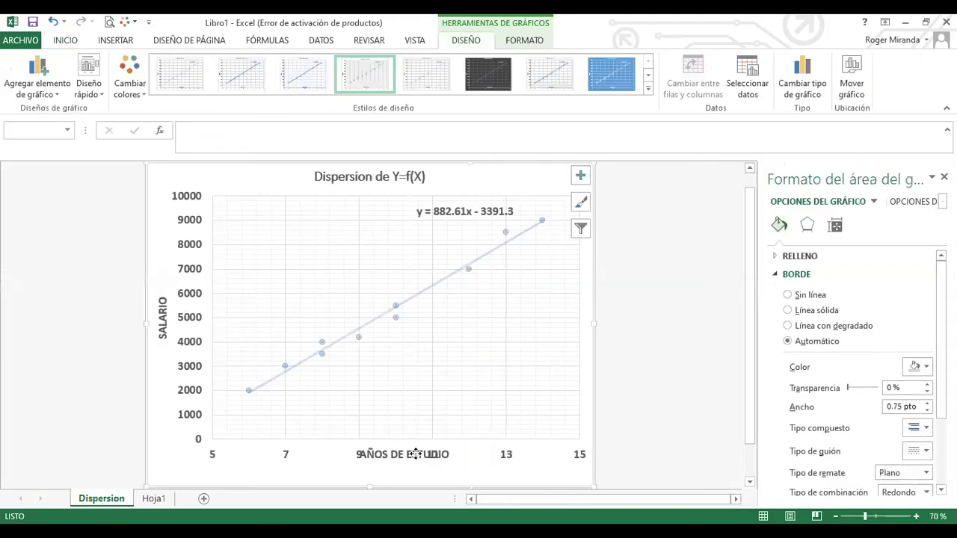
left_click(363, 456)
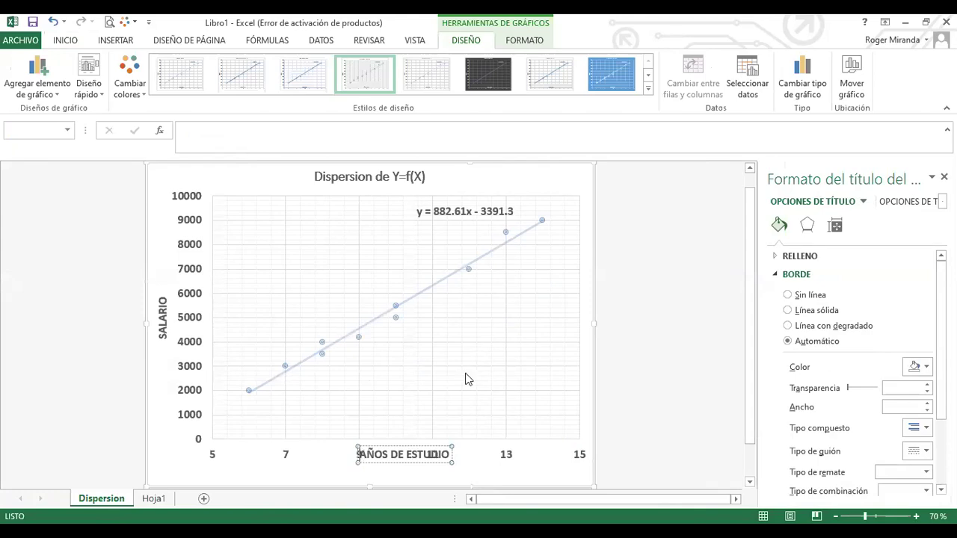
left_click(693, 315)
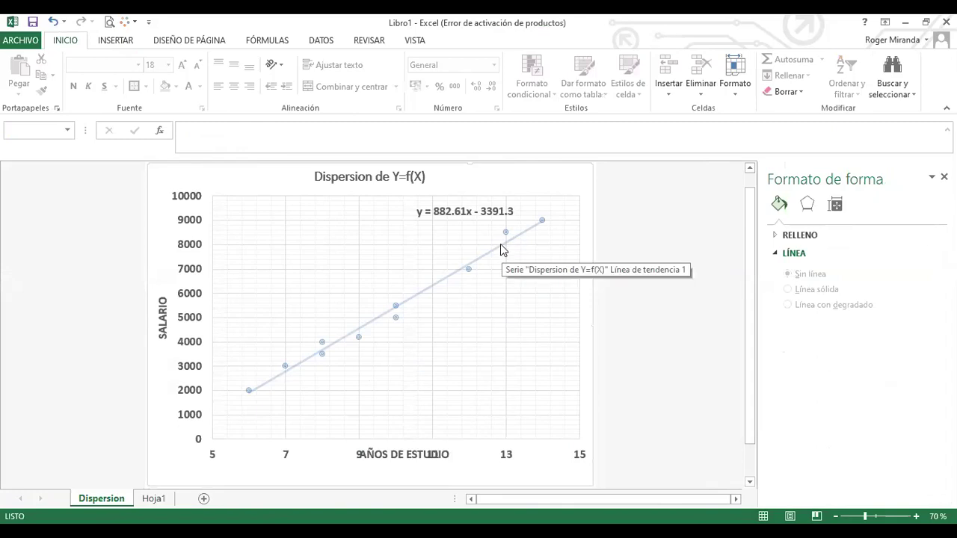
left_click(501, 251)
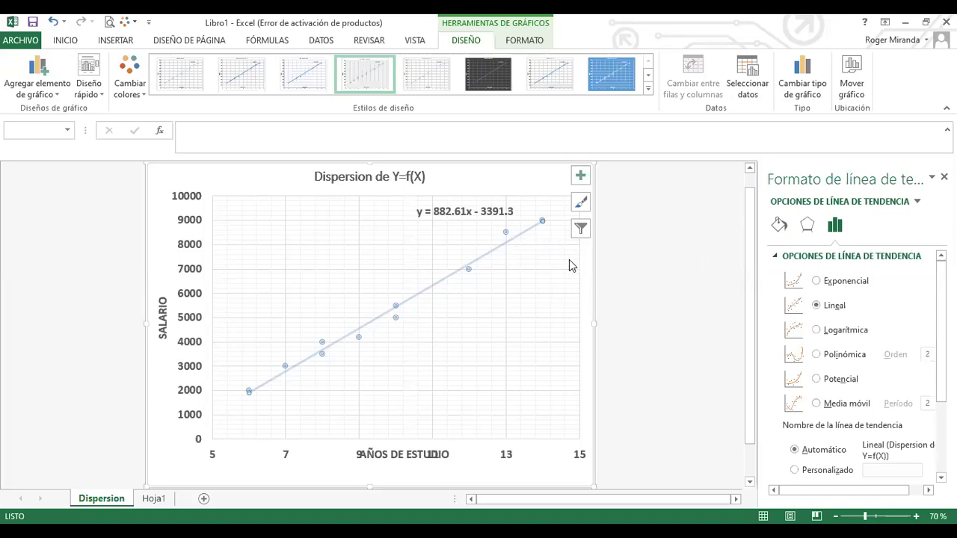
left_click(632, 307)
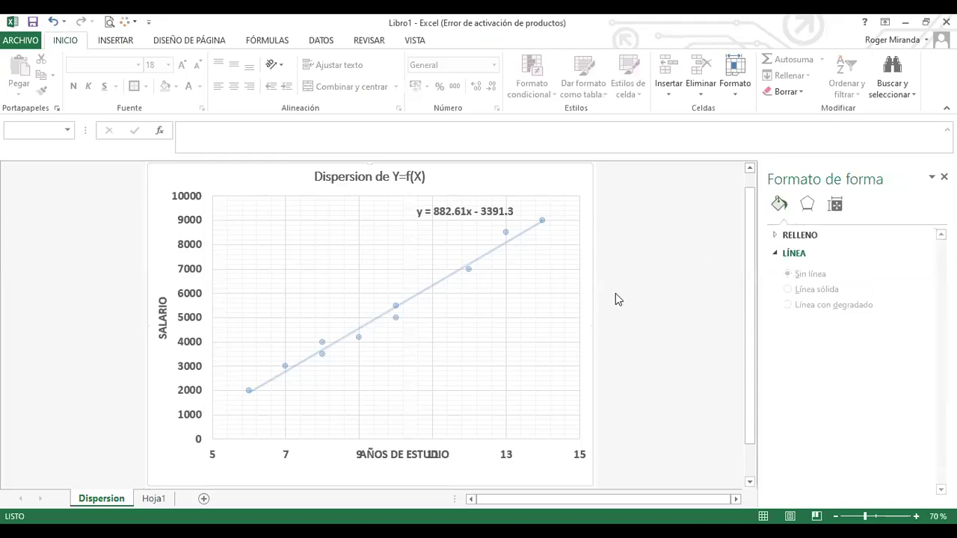
Remove the trendline from the Dispersion de Y=f(X) scatter chart.
left_click(537, 226)
left_click(581, 178)
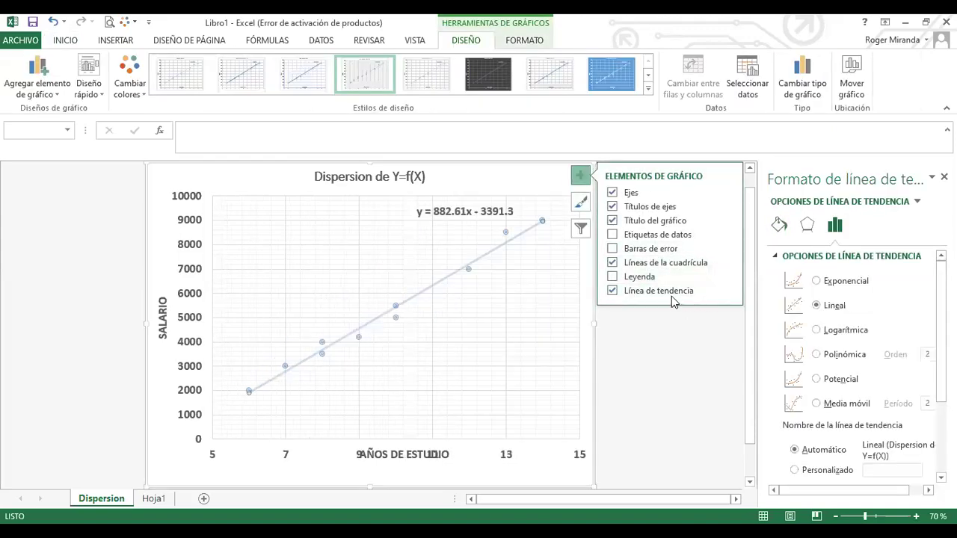
left_click(616, 293)
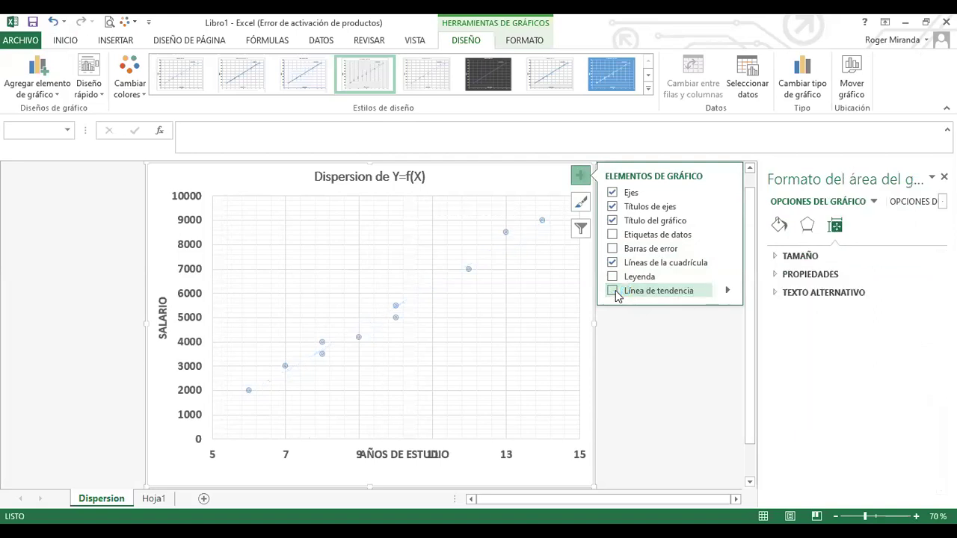
left_click(635, 369)
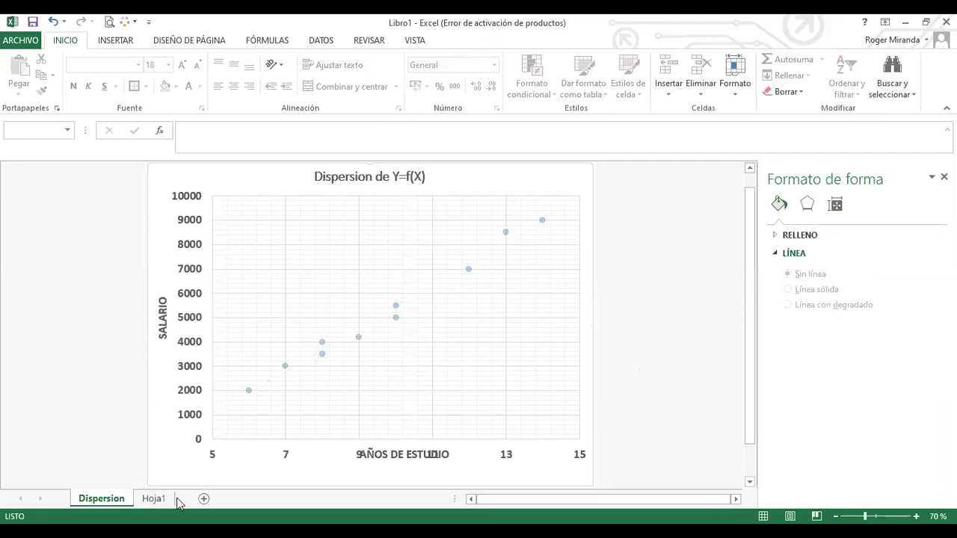
Return to the Hoja1 sheet and close the shape formatting pane.
left_click(153, 499)
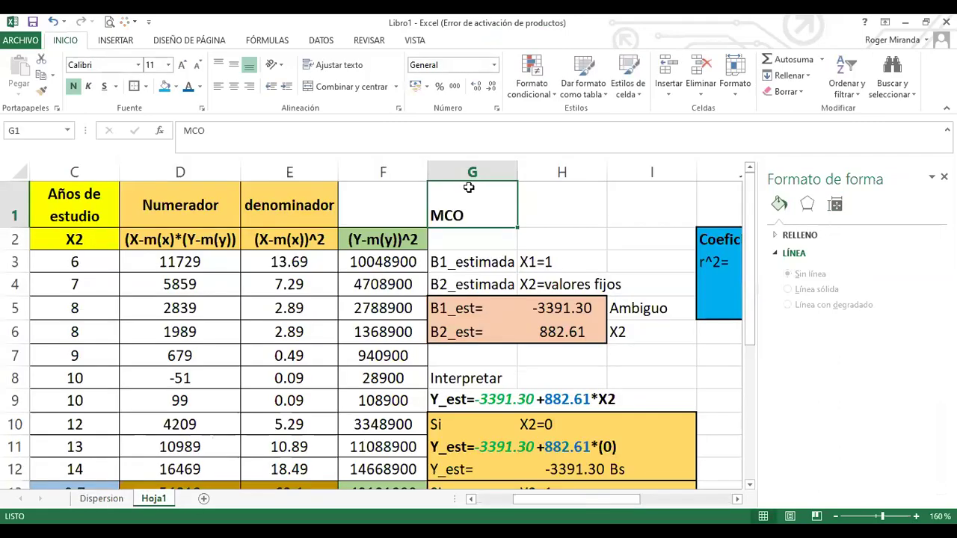
left_click(467, 172)
left_click(651, 205)
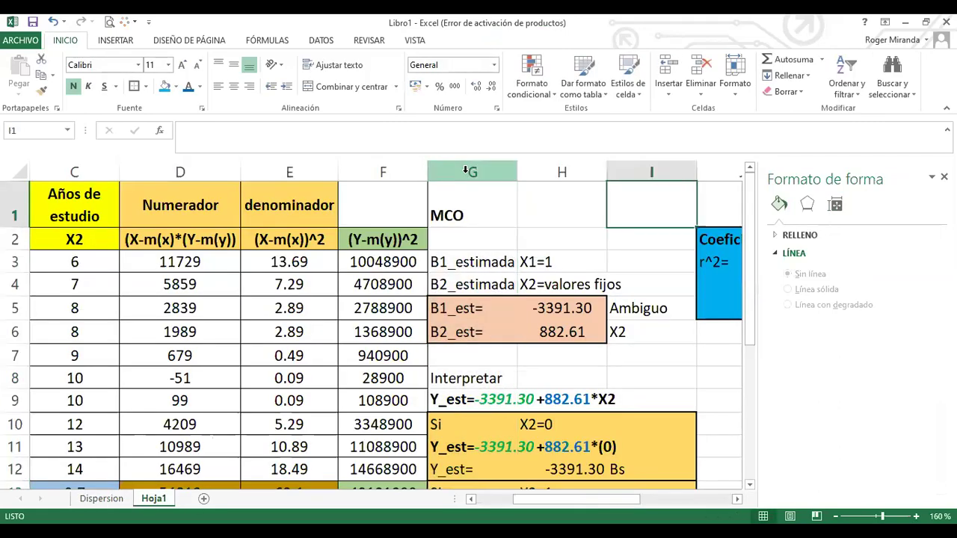
left_click(944, 176)
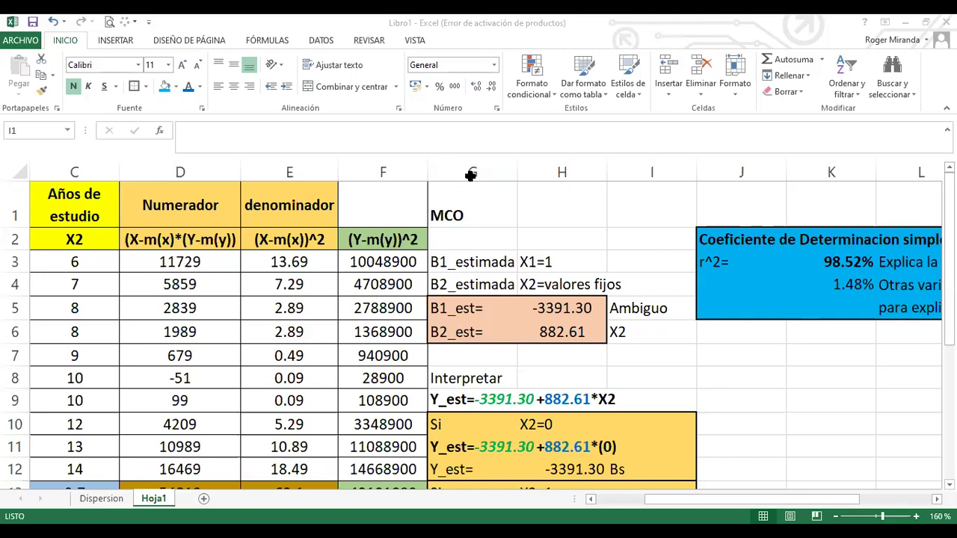
Cut the MCO, interpretation and coefficient of determination blocks in columns G to N and move them to start at O1.
scroll(305, 251, "right", 2)
left_click(305, 253)
left_click_drag(75, 215, 630, 455)
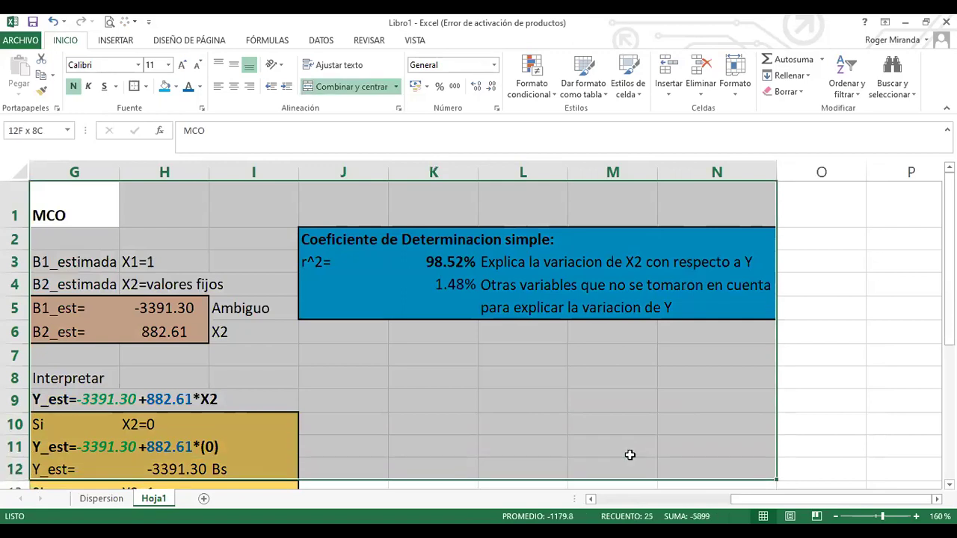
key("ctrl+c")
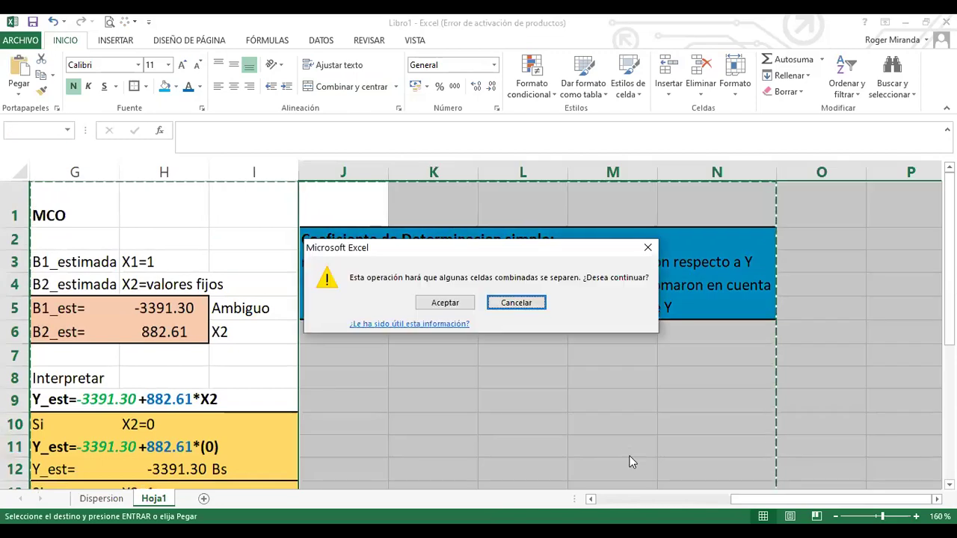
key("Escape")
key("Right")
key("Right")
key("Right")
key("Right")
key("Right")
key("Right")
key("Right")
key("Right")
key("Return")
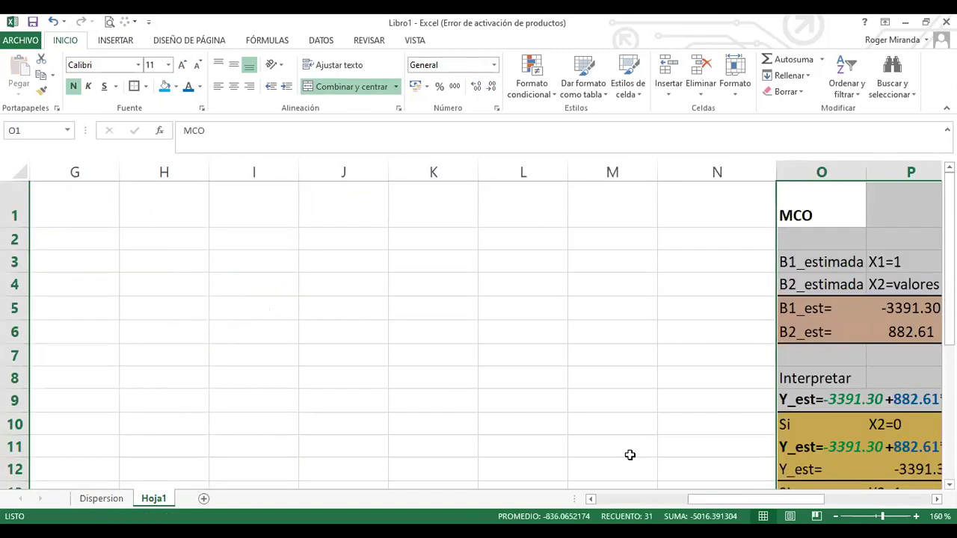
Move the cut blocks back from O1 to start at J1, leaving columns G to I free.
key("ctrl+x")
key("Left")
key("Left")
key("Left")
key("Left")
key("Left")
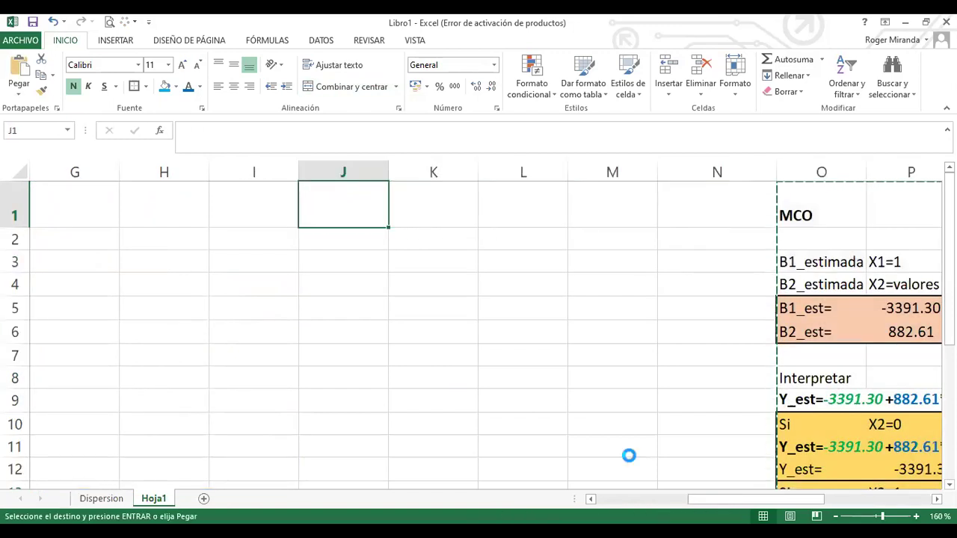
key("Return")
Enter the heading Y_estimado in G1, beside the squared deviations column.
key("Left")
key("Left")
key("Home")
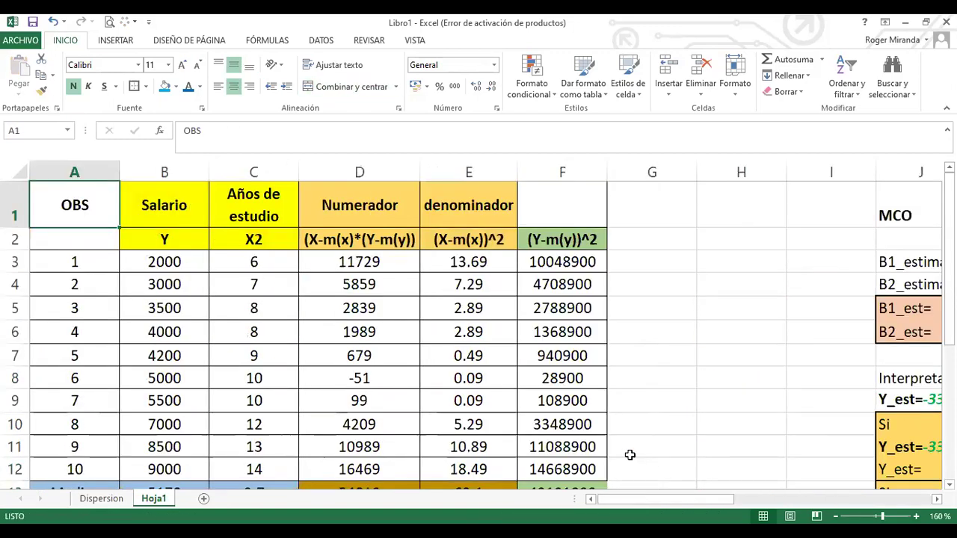
key("Right")
key("Right")
key("Right")
key("Right")
key("Right")
key("Right")
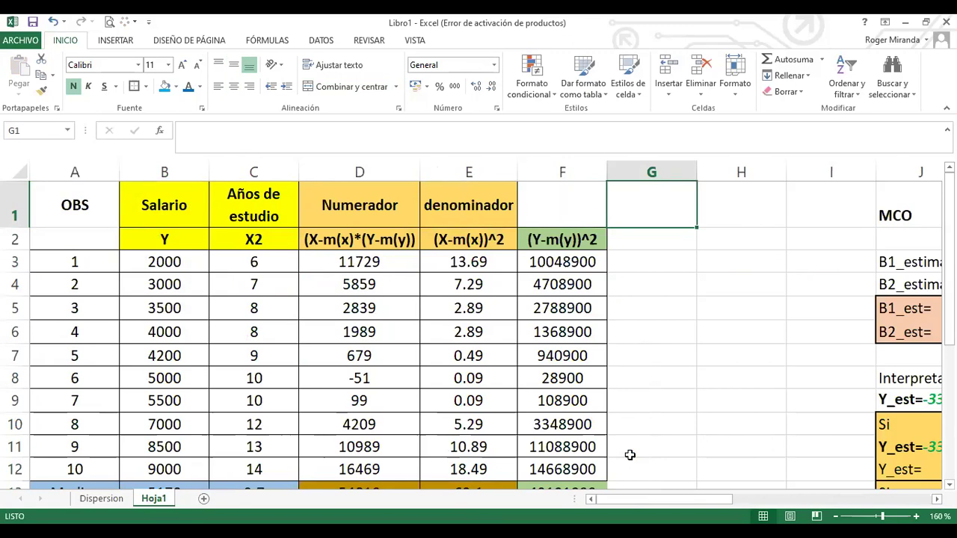
type("Y_estimado")
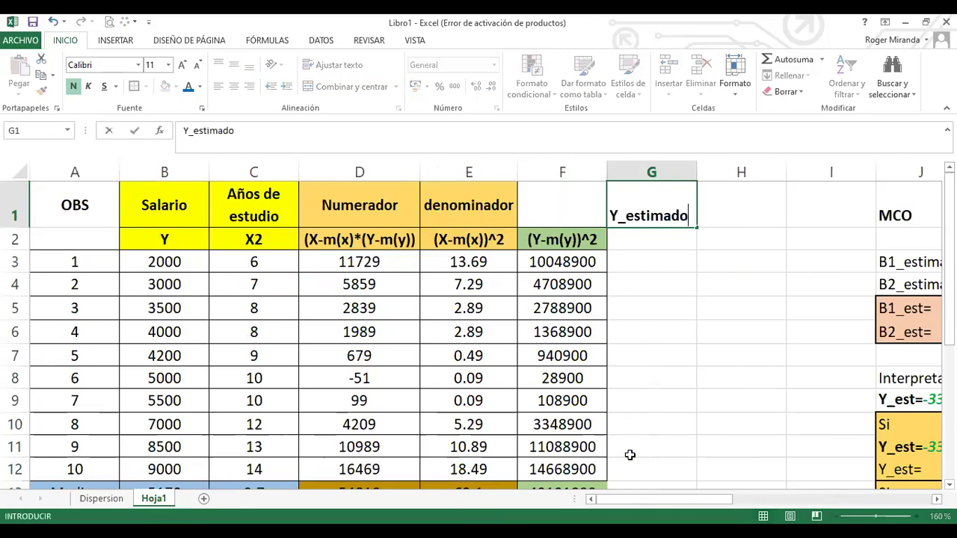
key("Return")
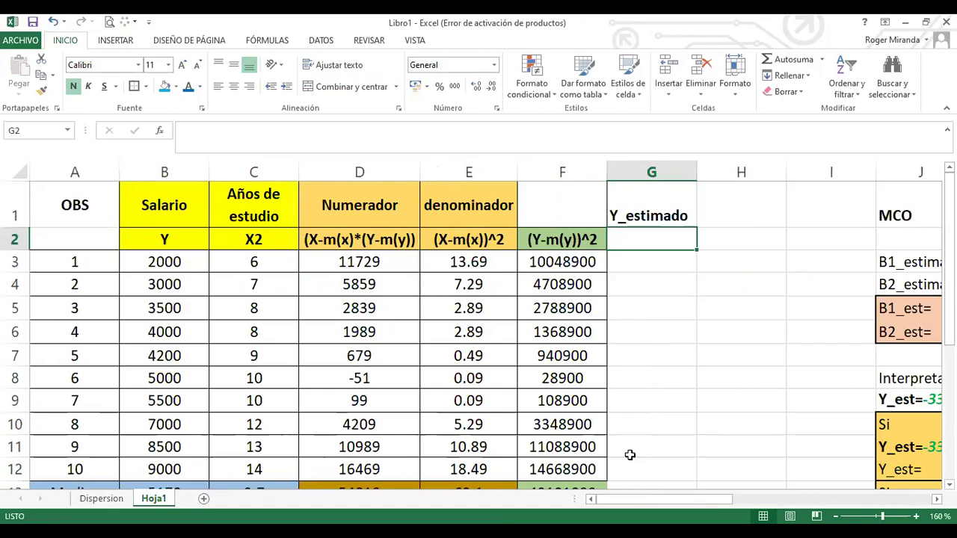
Enter the symbol Ye in G2 beneath the Y_estimado heading.
key("Down")
key("Up")
key("Up")
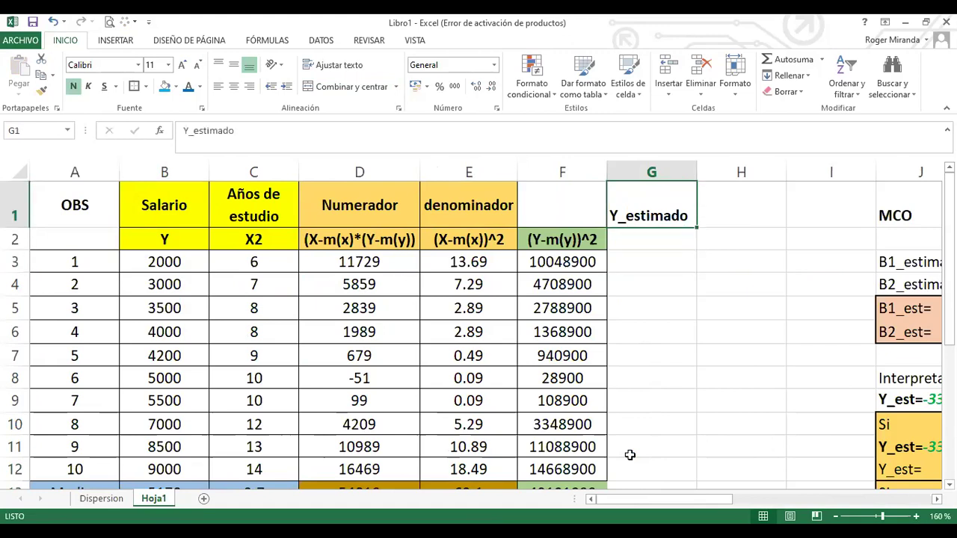
key("Down")
type("Y-")
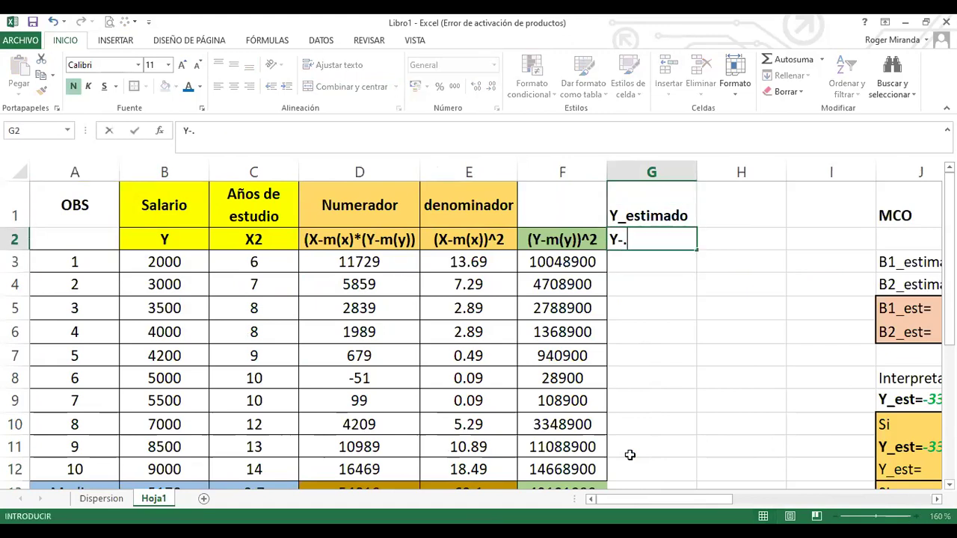
key("BackSpace")
type("e")
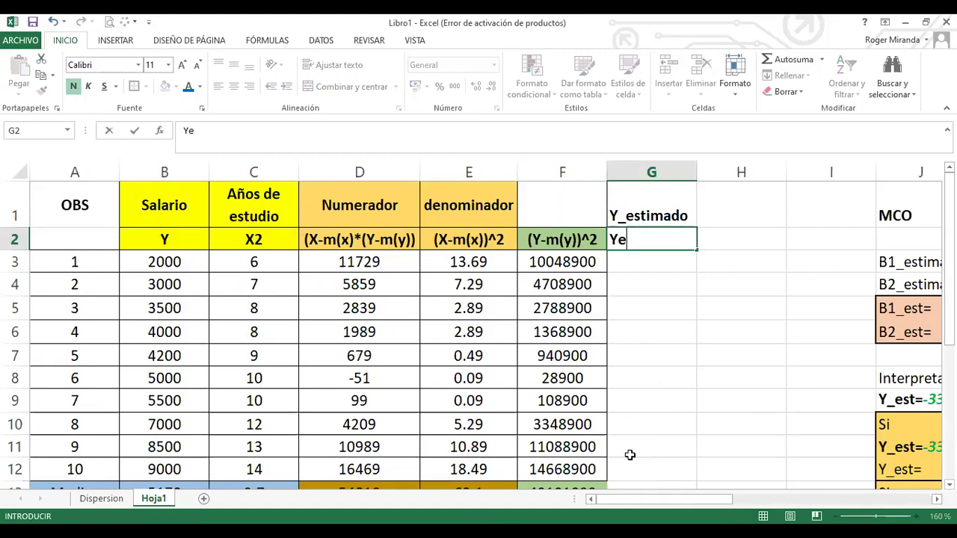
key("Return")
Calculate the estimated salary for the first observation in G3 with the formula =+K5+K6*C3.
type("+")
left_click(630, 455)
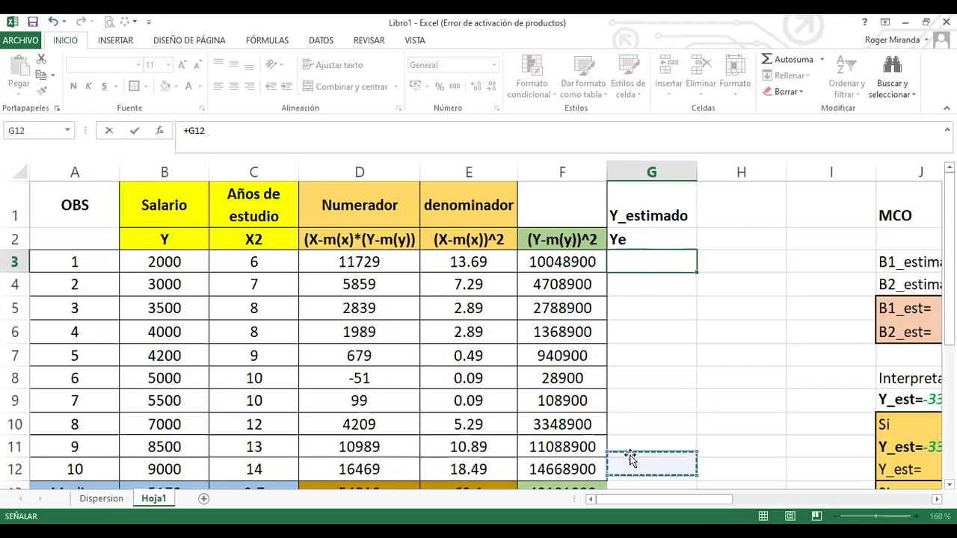
key("Down")
key("Down")
key("Down")
key("Down")
key("Down")
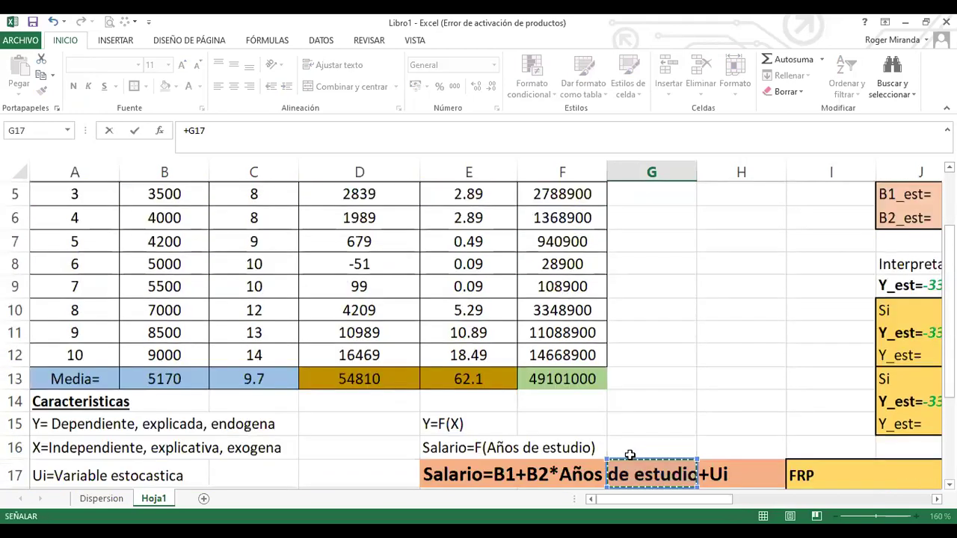
key("Down")
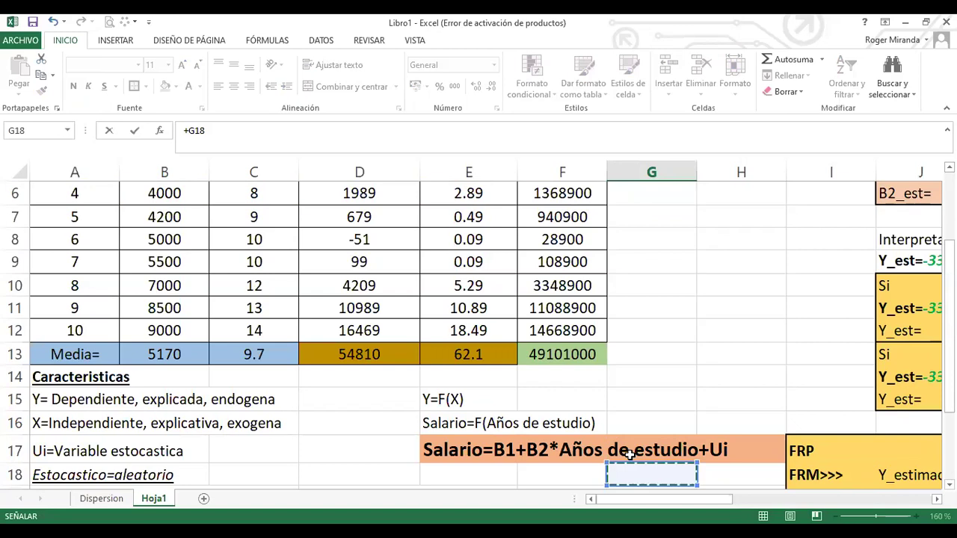
key("Up")
key("Up")
key("Up")
key("Up")
key("Up")
key("Up")
key("Up")
key("Up")
key("Up")
key("Up")
key("Up")
key("Up")
key("Up")
key("Up")
key("Up")
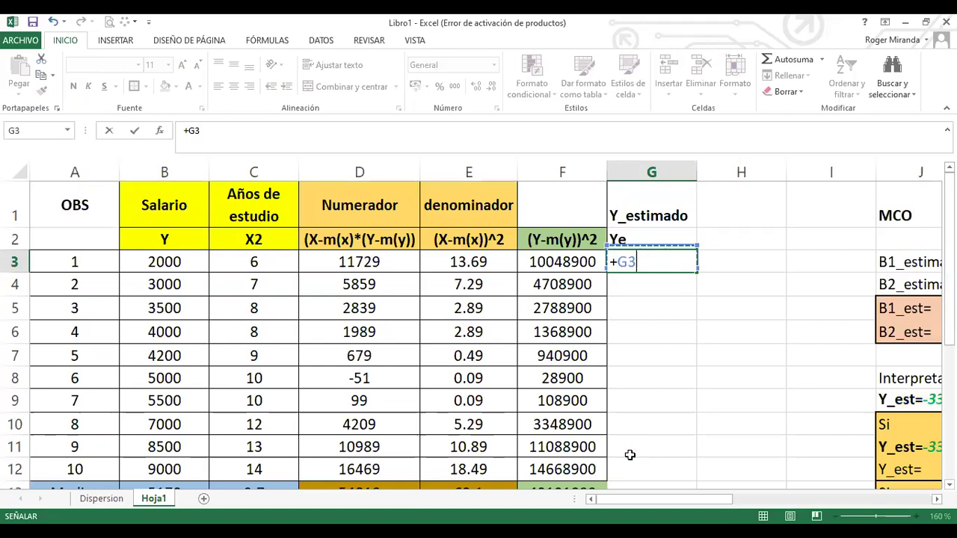
key("Right")
key("Right")
key("Right")
key("Right")
key("Down")
key("Down")
type("+")
key("Right")
key("Down")
key("Down")
key("Right")
key("Right")
key("Right")
key("Down")
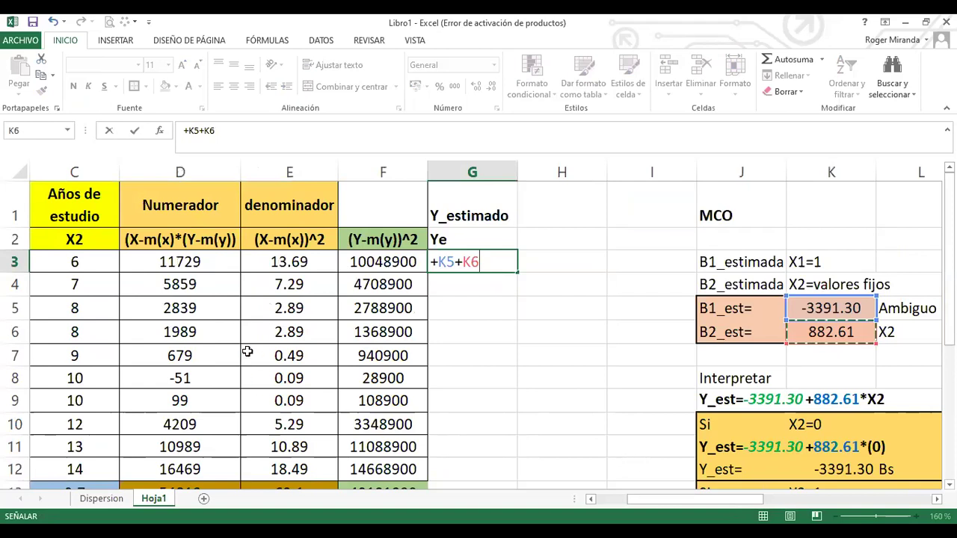
type("*")
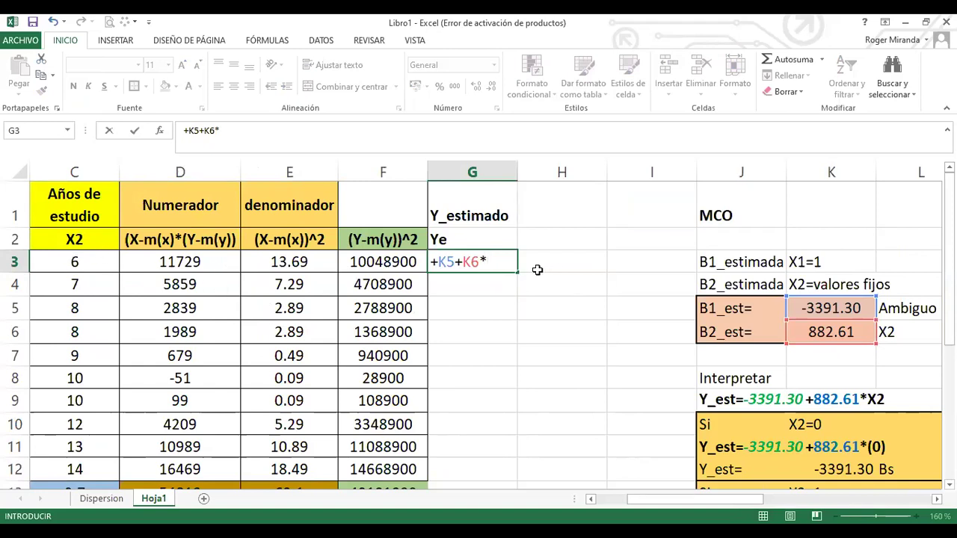
type("C3")
key("ctrl+Return")
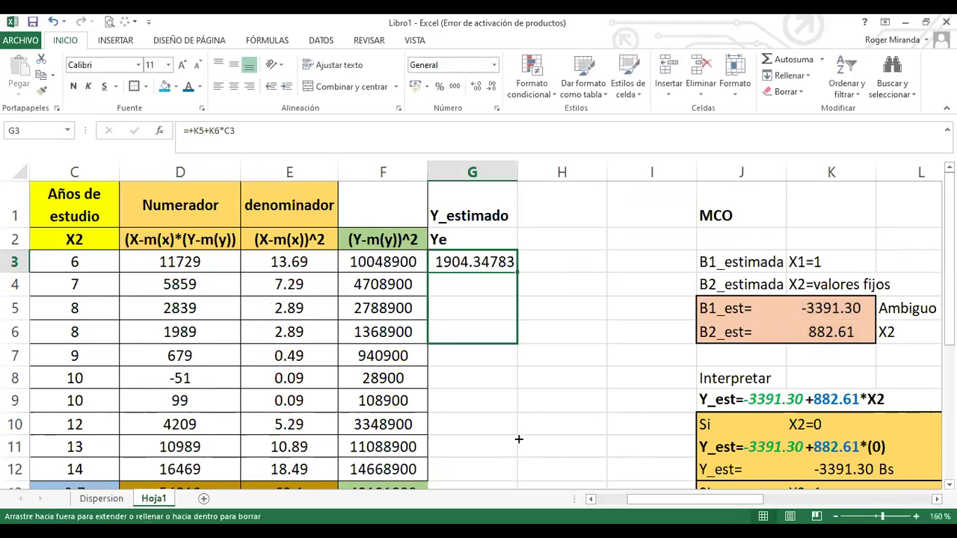
Make the K5 and K6 references in G3 absolute, giving =+$K$5+$K$6*C3, and fill the formula down to G12.
left_click_drag(515, 272, 458, 262)
double_click(456, 262)
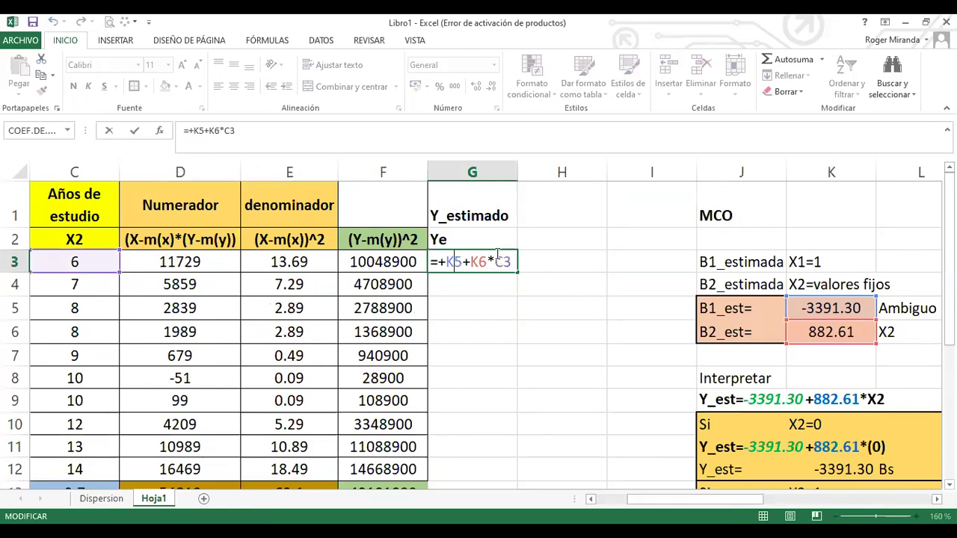
key("F4")
left_click(497, 256)
key("F4")
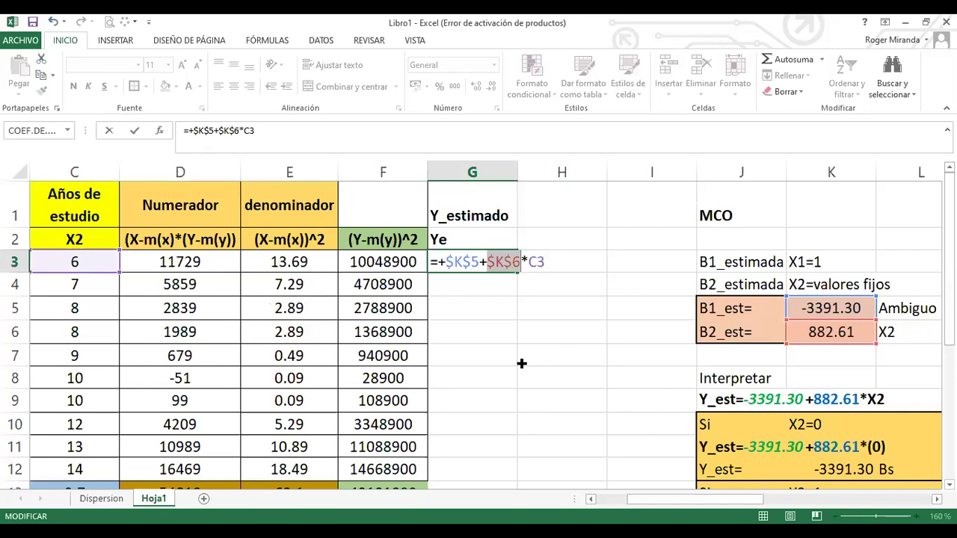
left_click(496, 332)
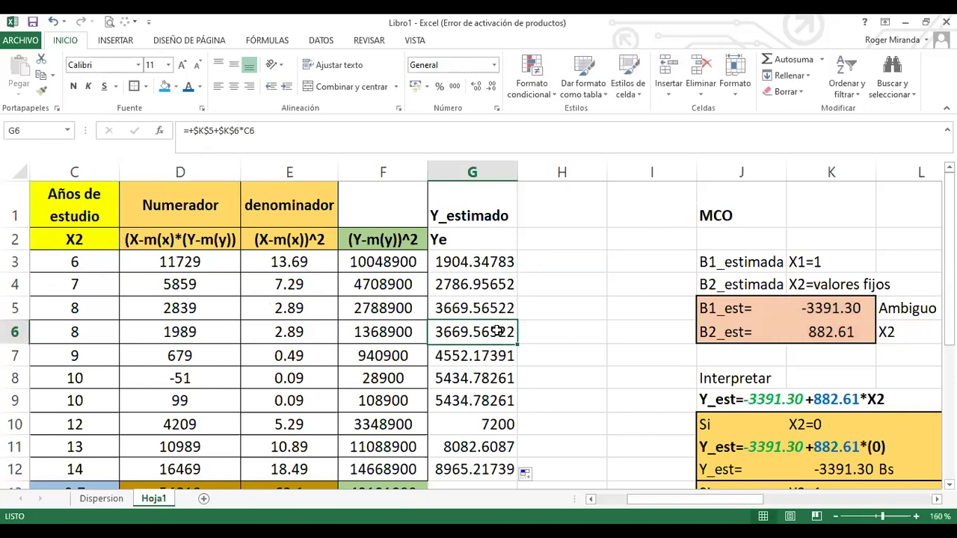
left_click(473, 264)
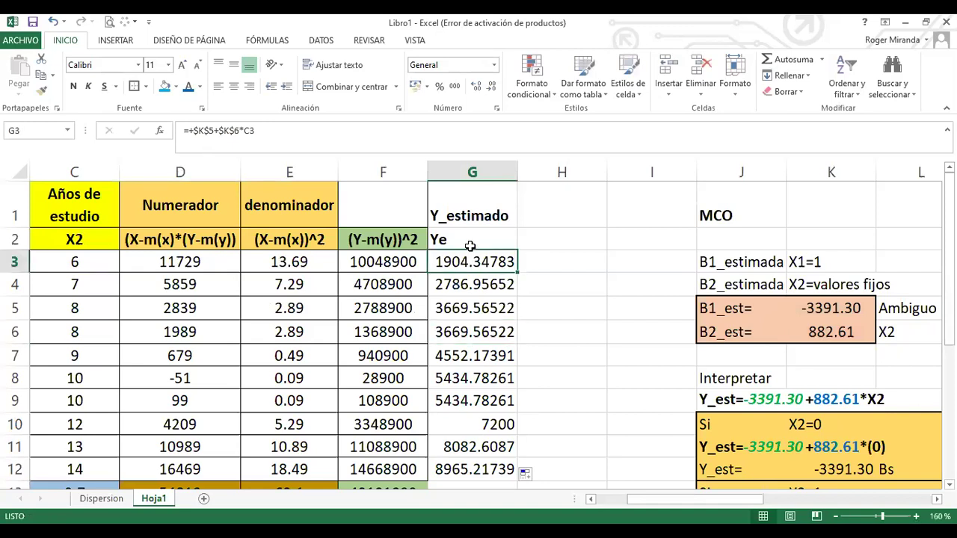
Center the Y_estimado headings and estimated values in G1:G12 horizontally.
left_click(471, 245)
left_click_drag(475, 216, 486, 469)
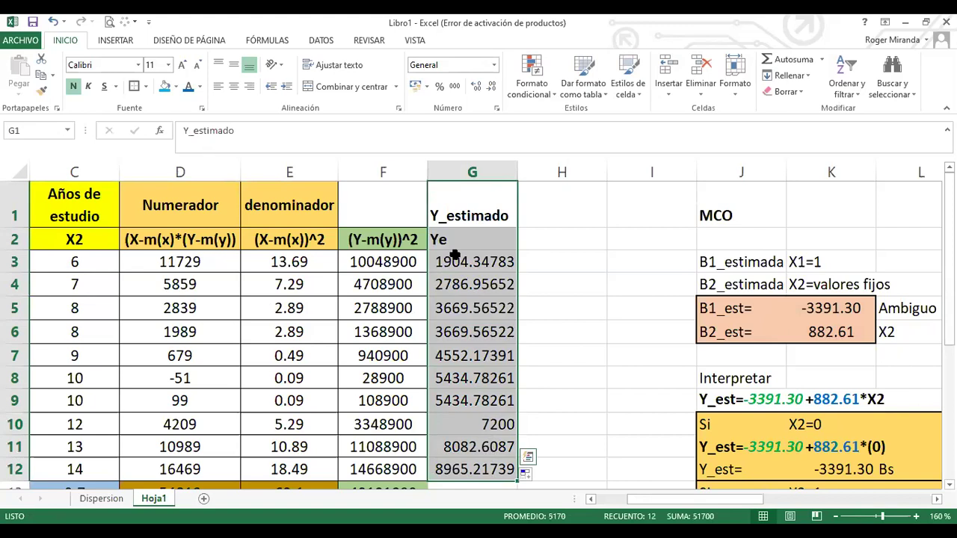
left_click(233, 86)
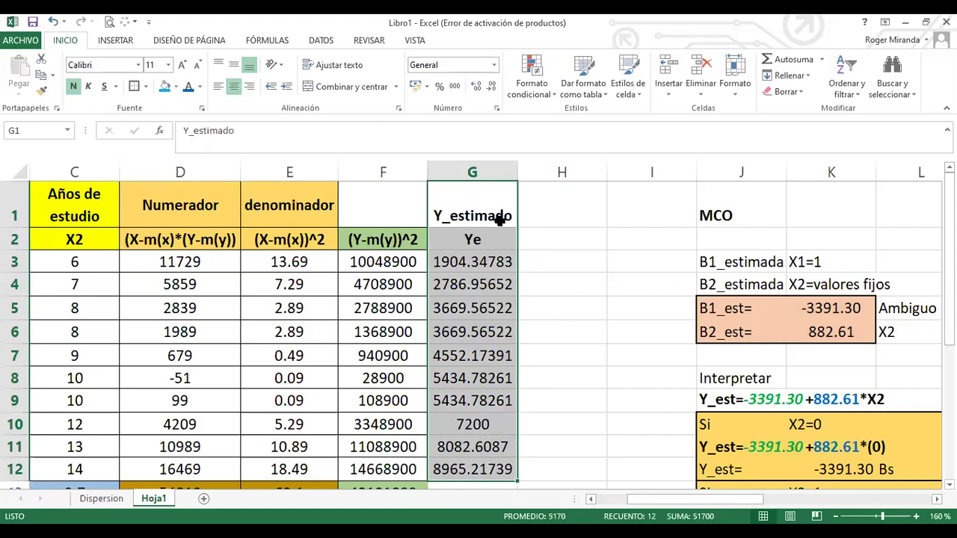
Apply all borders to G2:G12 and fill the Ye heading cell with light blue.
left_click(534, 245)
left_click(497, 246)
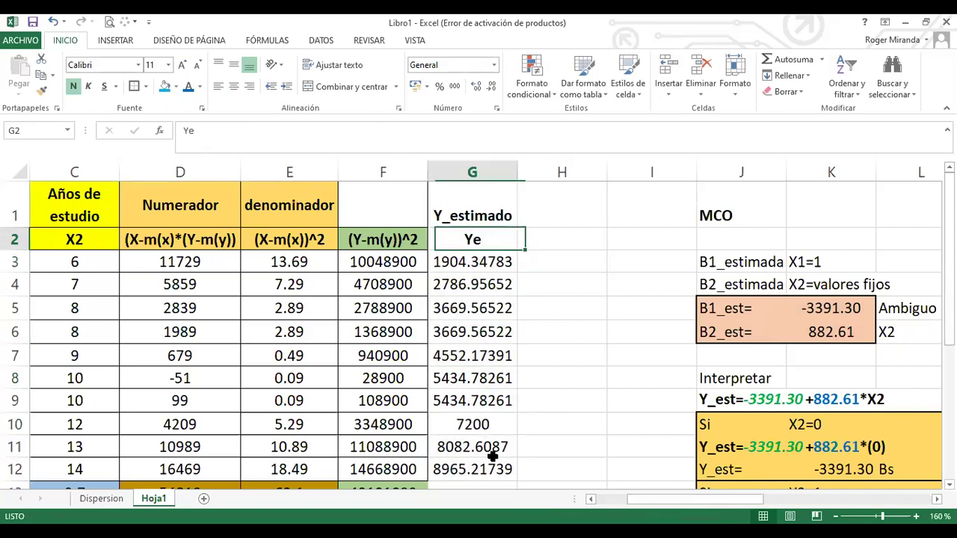
key("ctrl+shift+Down")
left_click(146, 87)
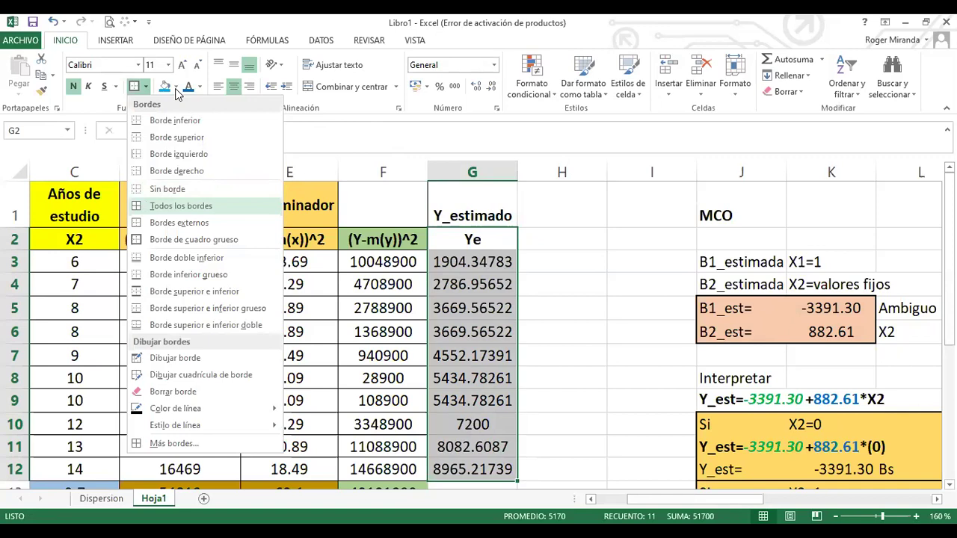
left_click(558, 239)
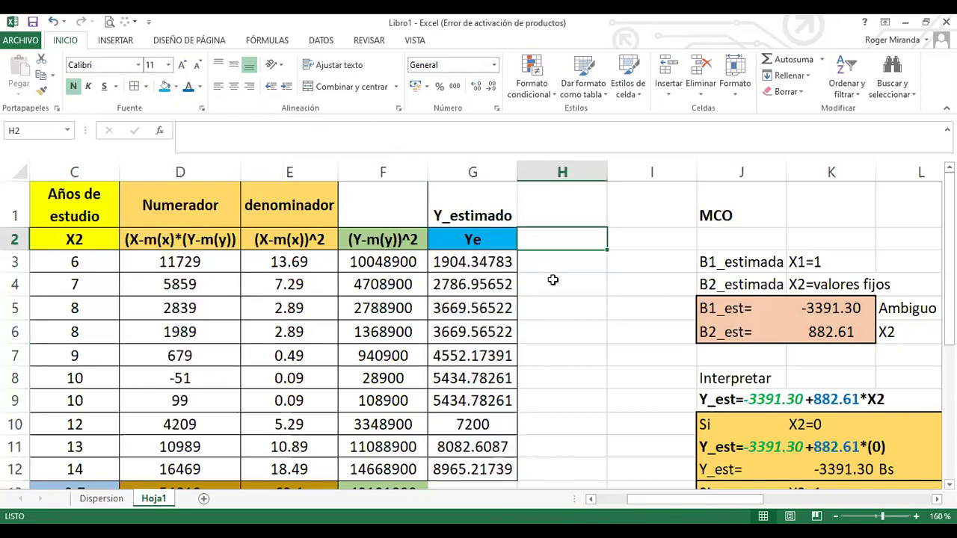
left_click(498, 269)
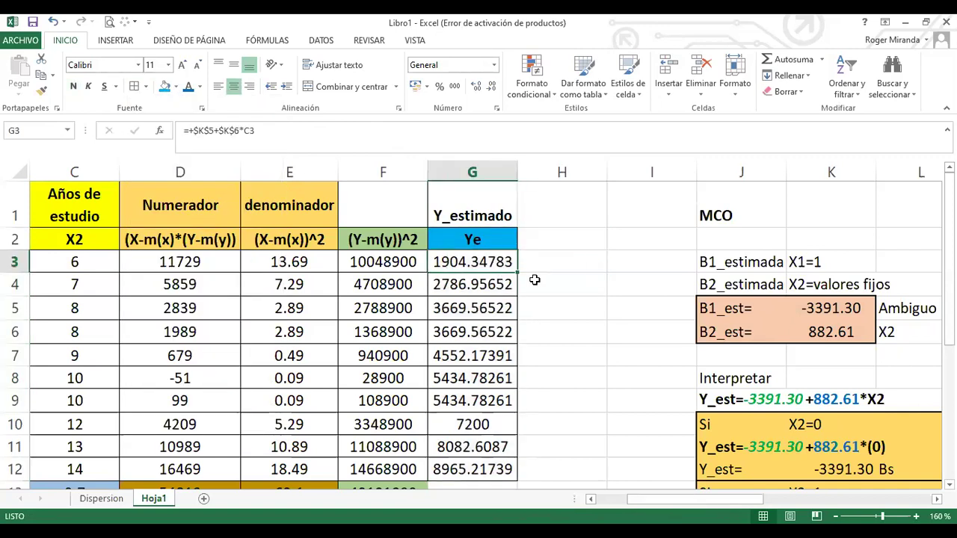
Add a series named Y_estimada to the Dispersion chart, with Hoja1 C3:C12 as its X values.
left_click(101, 498)
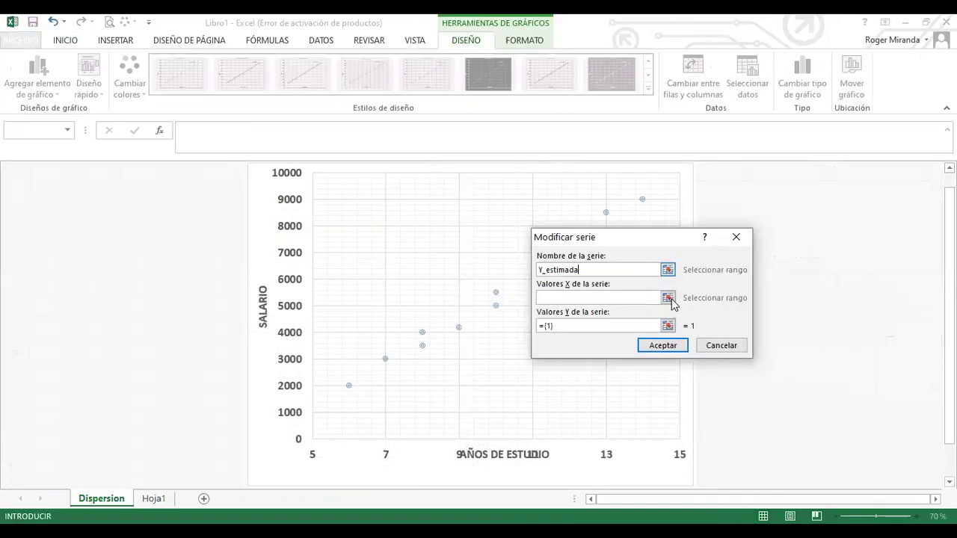
left_click(669, 298)
left_click(159, 500)
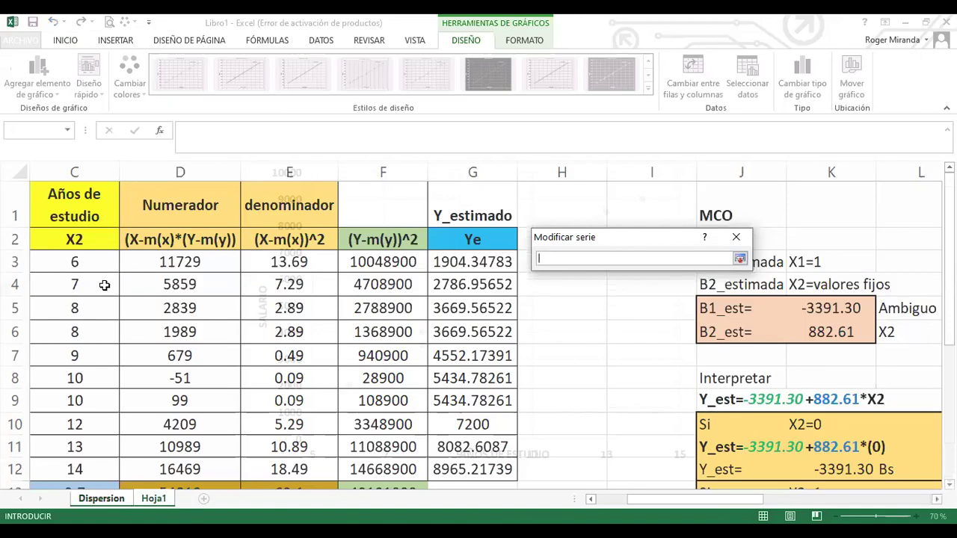
left_click_drag(89, 262, 75, 470)
key("Return")
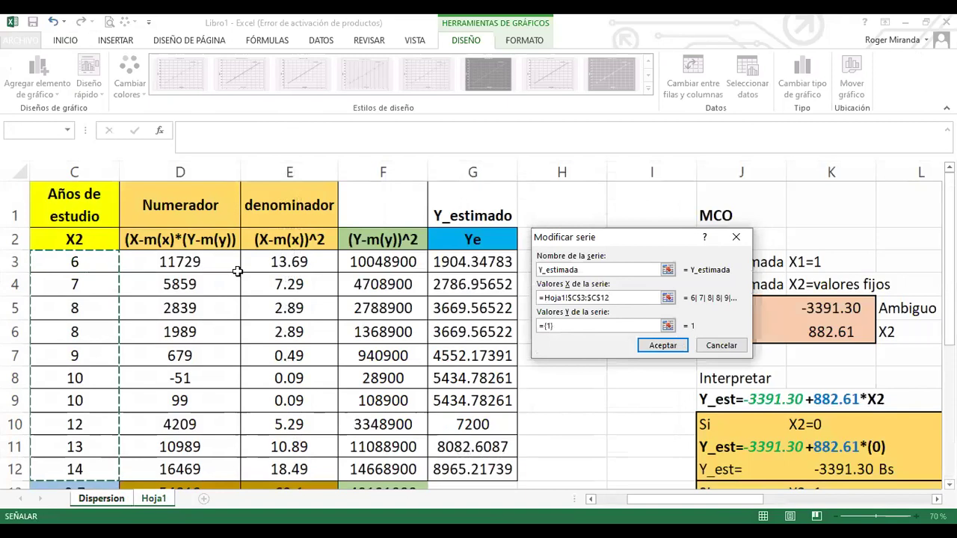
Set the Y_estimada series' Y values to Hoja1 G3:G12 and accept the chart's updated data source.
left_click(456, 260)
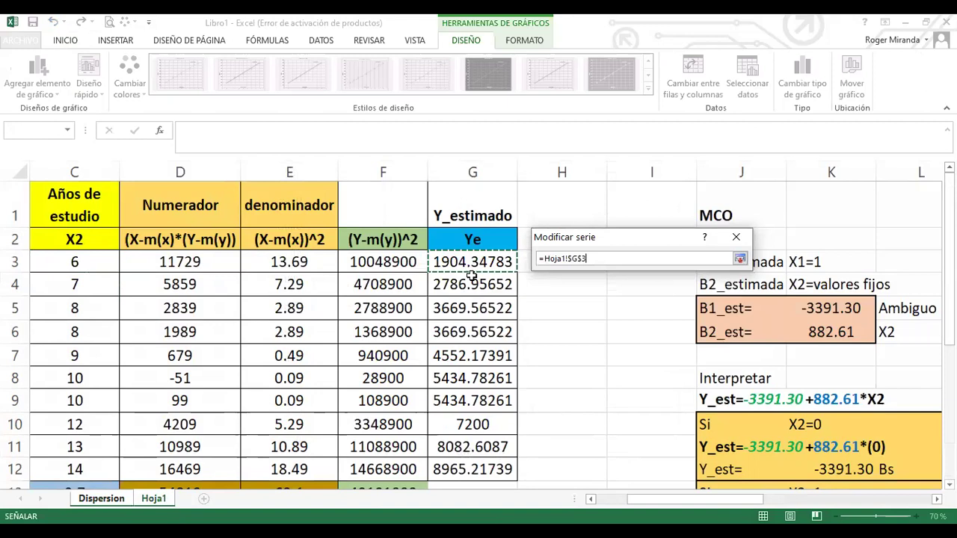
key("ctrl+shift+Down")
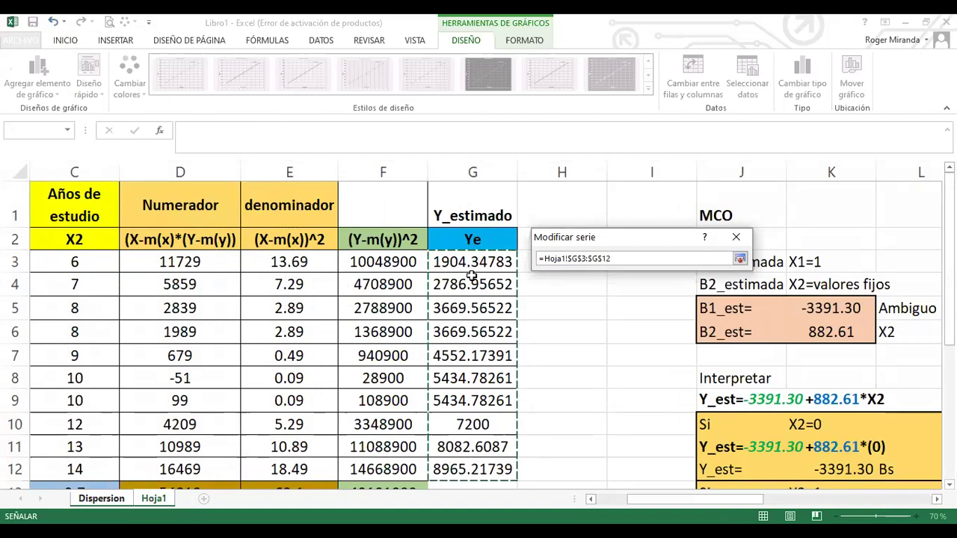
key("Return")
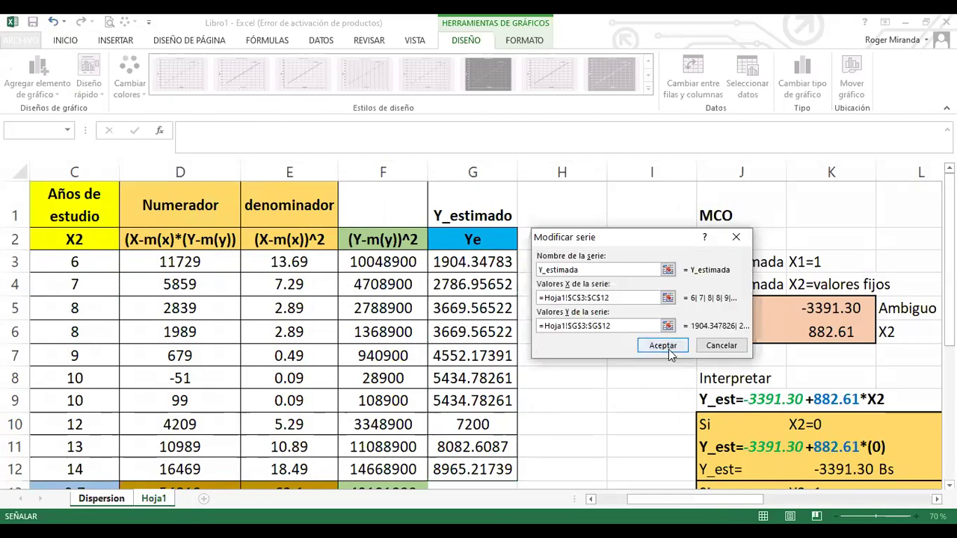
left_click(669, 350)
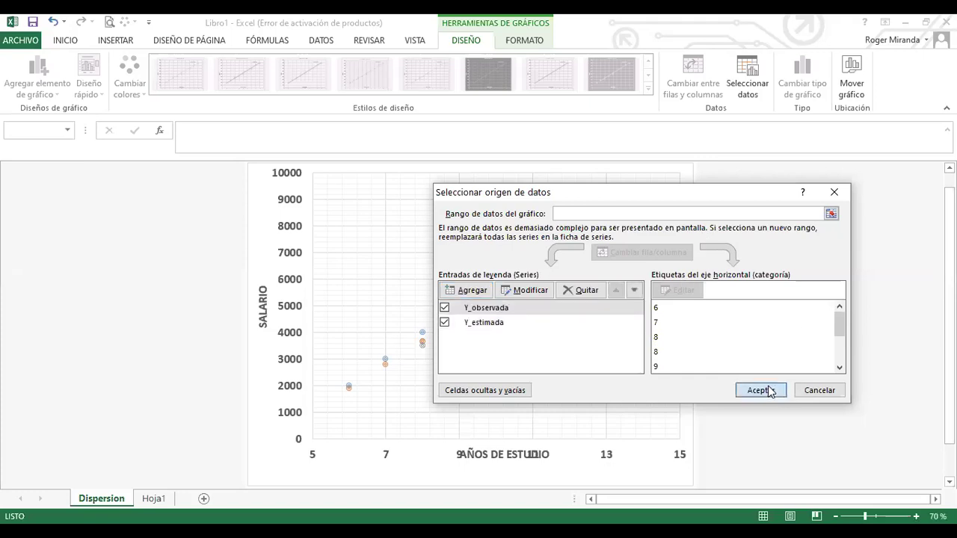
left_click(770, 392)
scroll(923, 265, "up", 1)
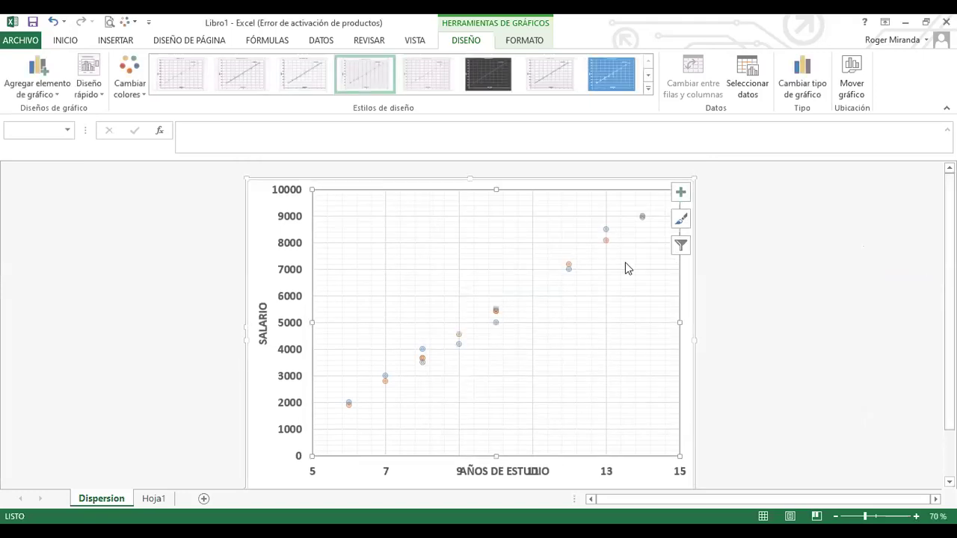
Apply the blue-background chart style and add a chart title and a legend to the scatter chart.
left_click(461, 185)
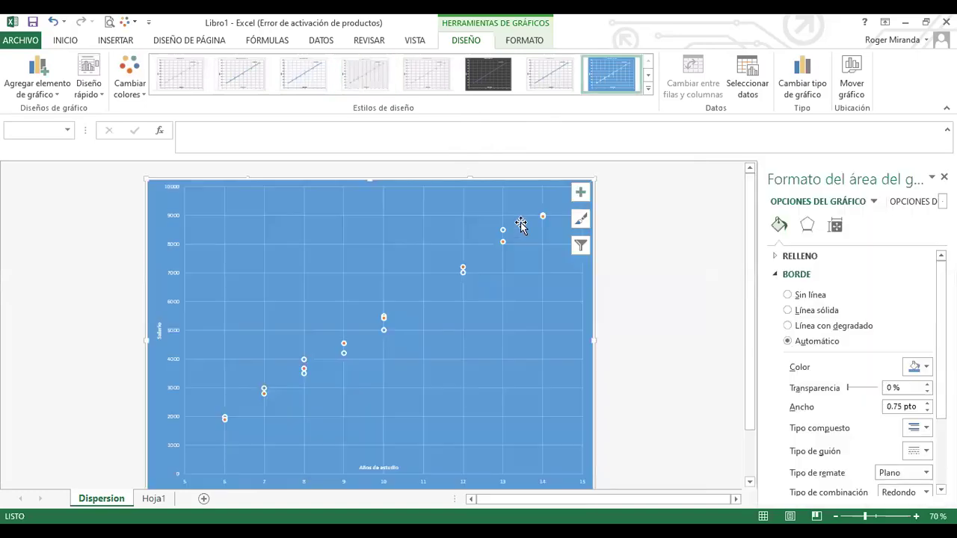
left_click(583, 192)
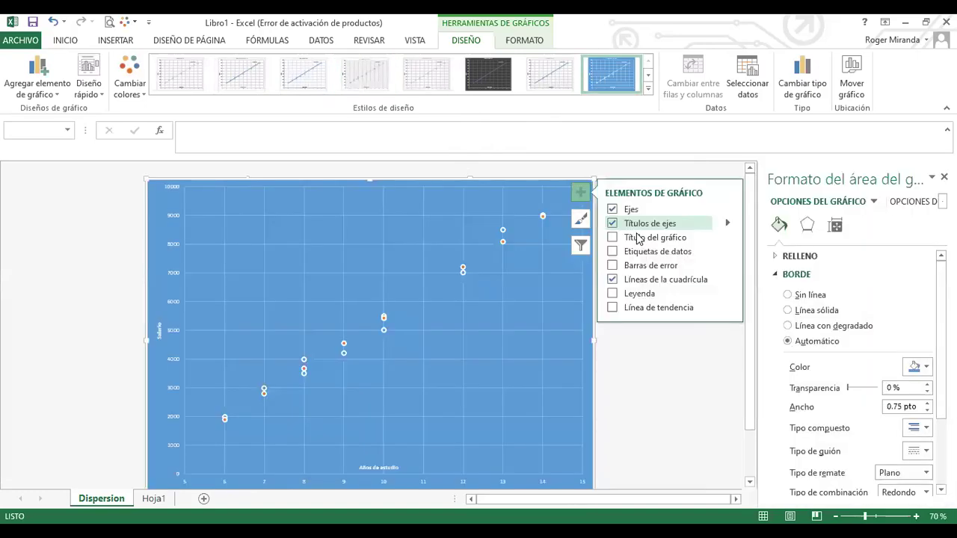
left_click(613, 239)
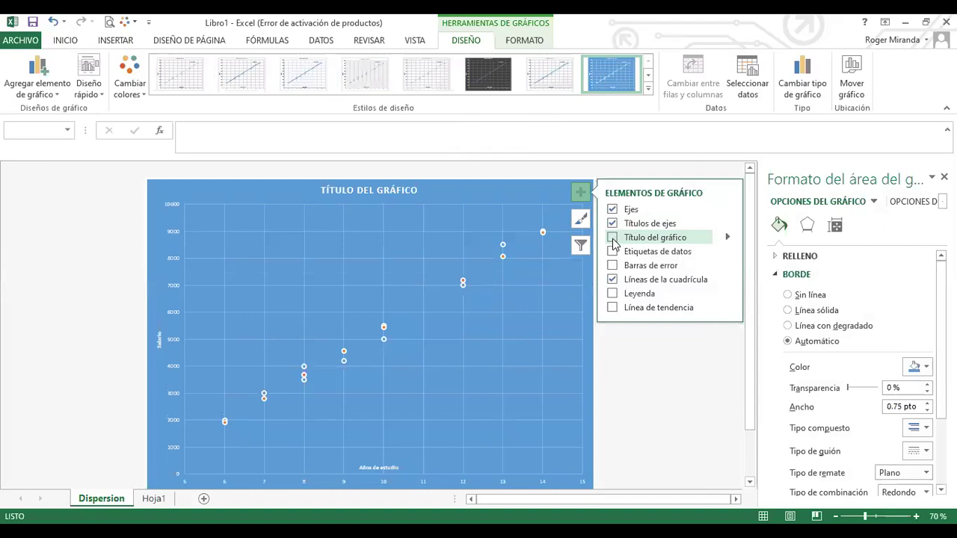
left_click(613, 265)
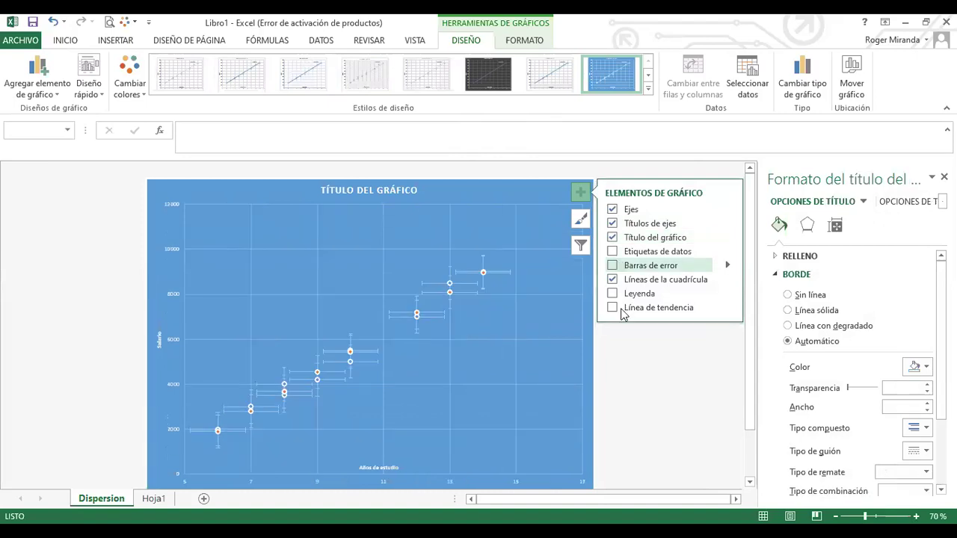
left_click(613, 294)
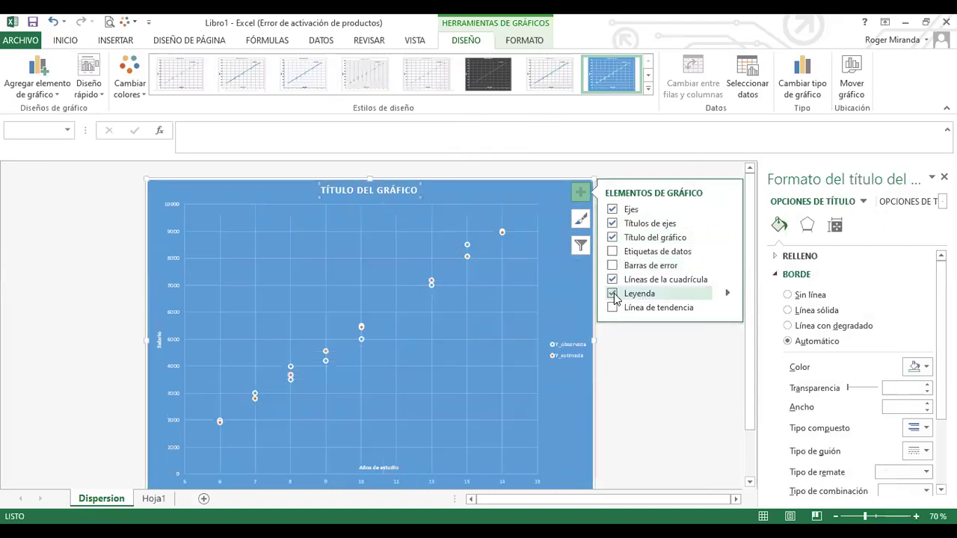
left_click(636, 351)
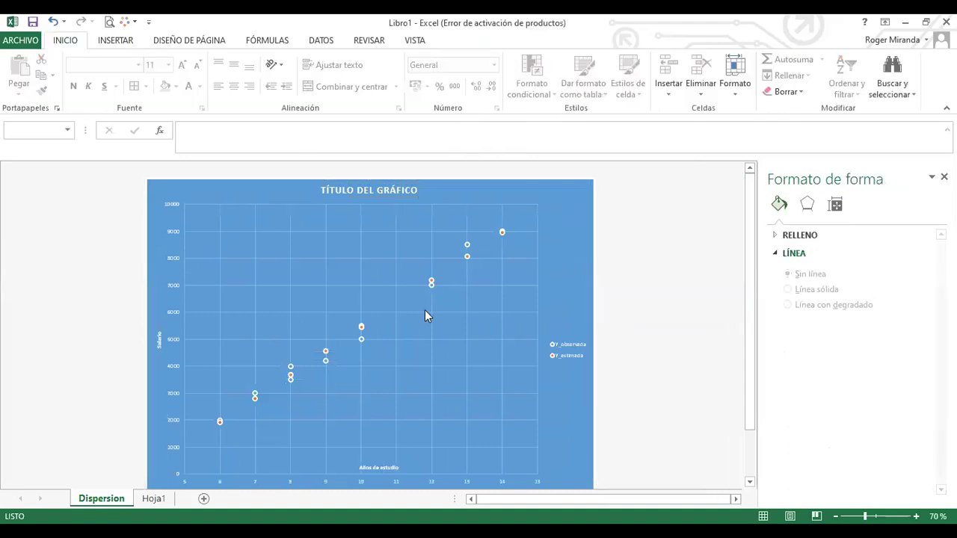
Replace the placeholder chart title with "Dispersion de Y=f(X)".
left_click(375, 190)
left_click_drag(418, 190, 328, 189)
type("D")
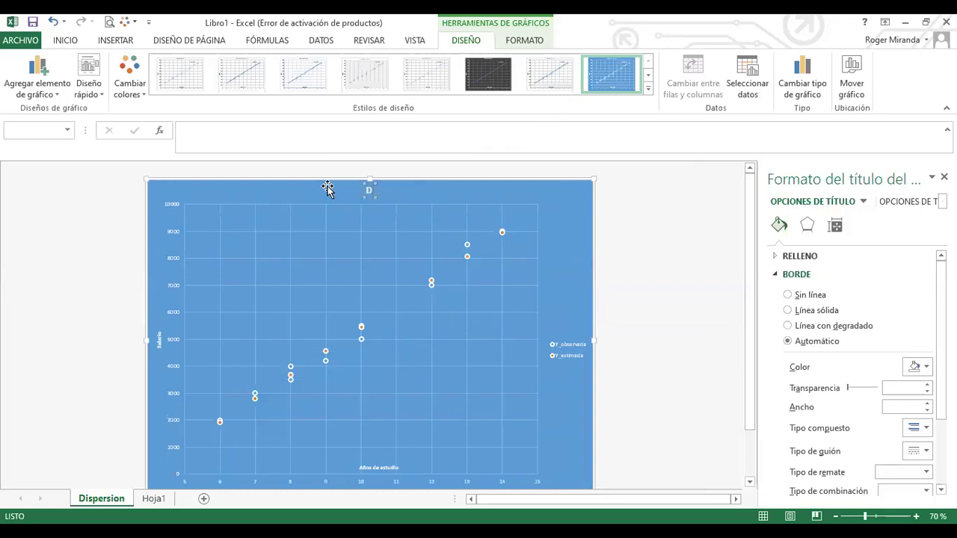
type("IE")
type("PERSION")
type(" DE")
type(" Y")
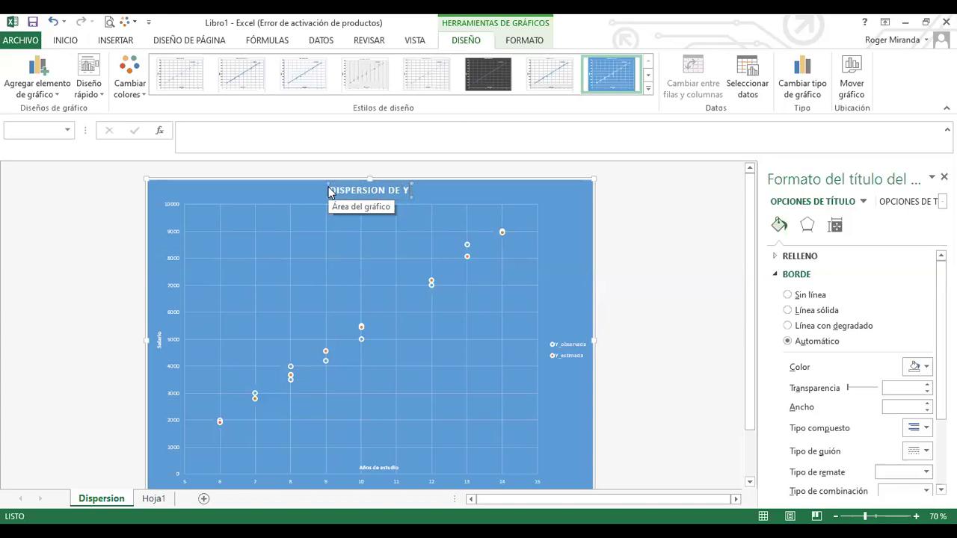
type("=F(X")
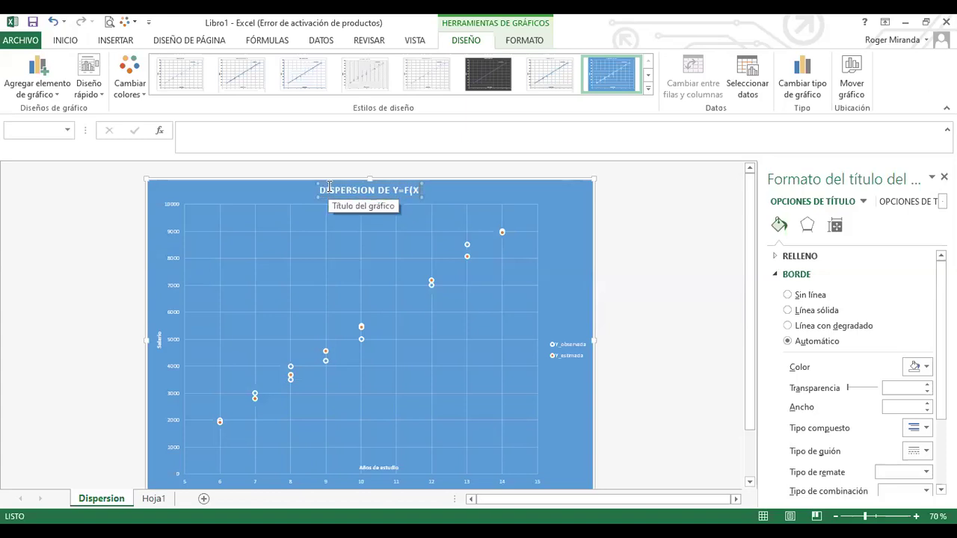
type(")")
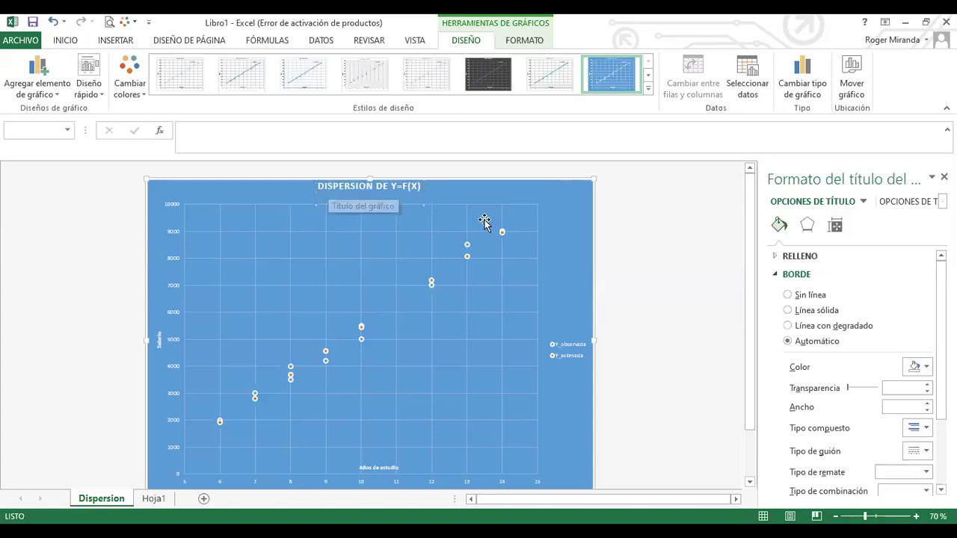
left_click(640, 341)
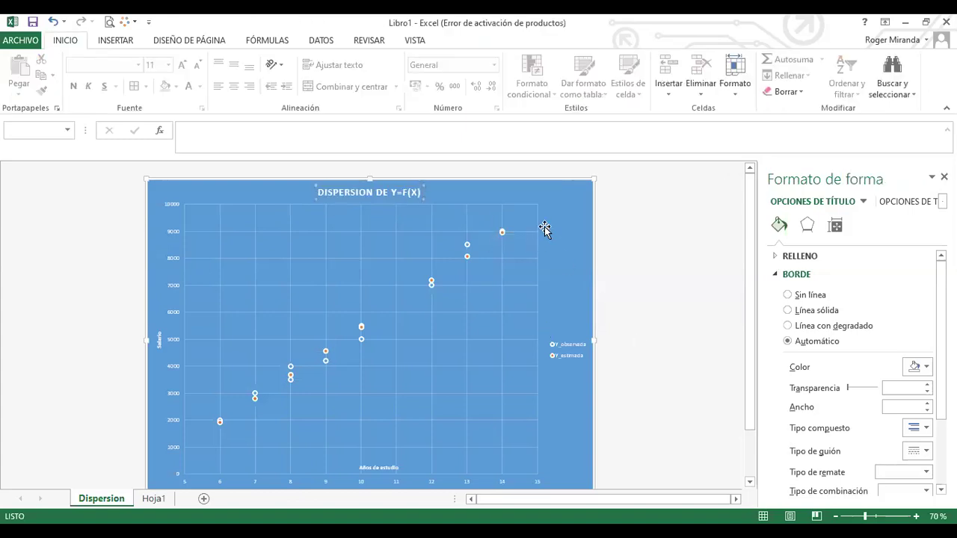
Switch the chart to the dark-background style and show the Y_estimada series as a solid orange line.
left_click(544, 227)
left_click(488, 74)
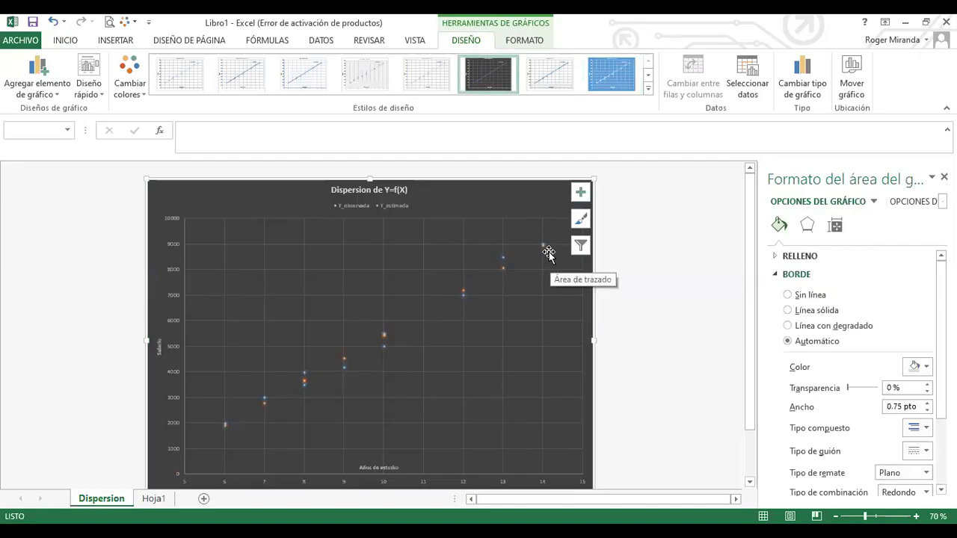
left_click(506, 272)
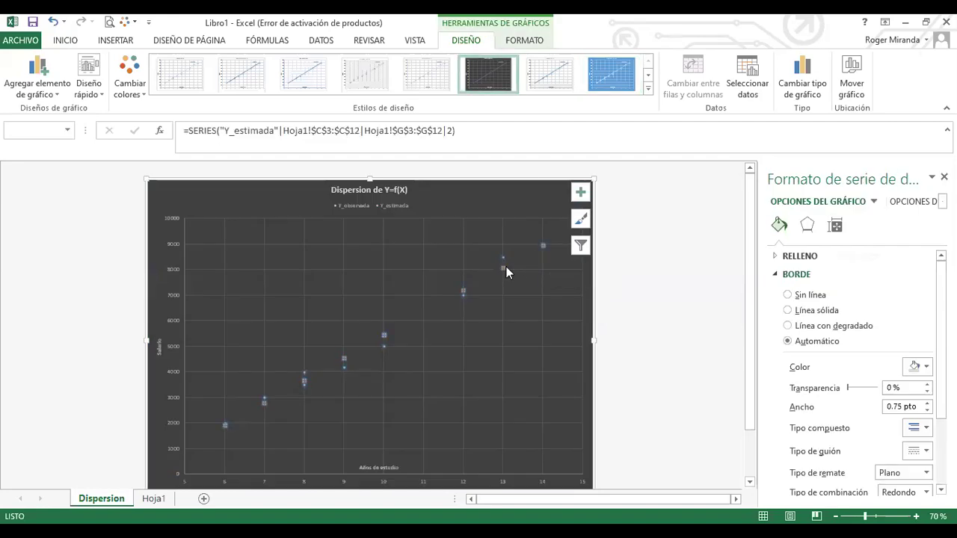
left_click(788, 312)
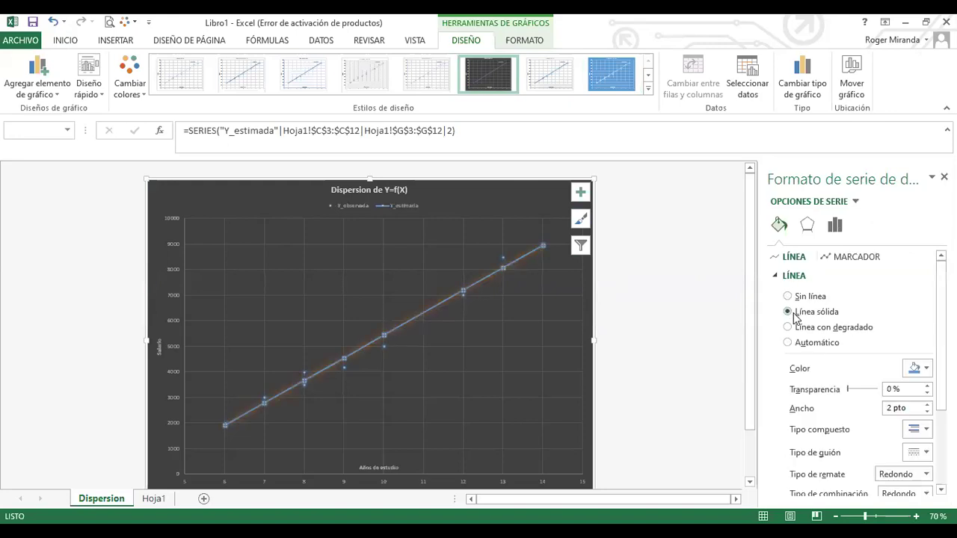
left_click(918, 367)
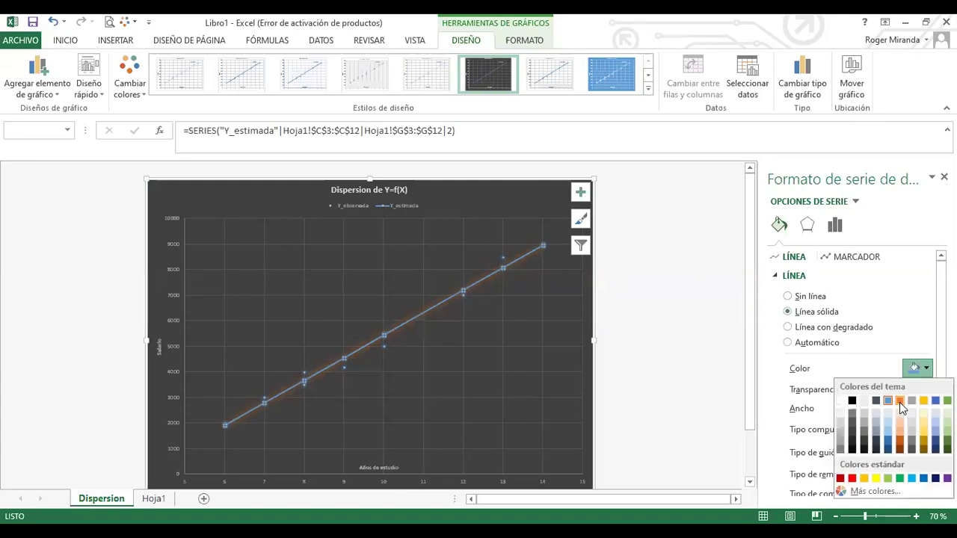
left_click(900, 401)
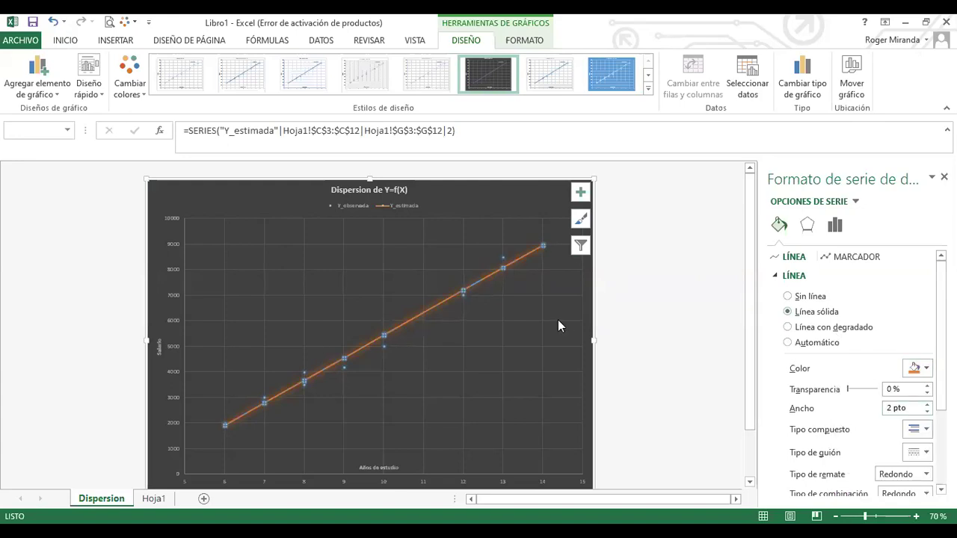
Set the font size of the whole chart to 18.
left_click(284, 188)
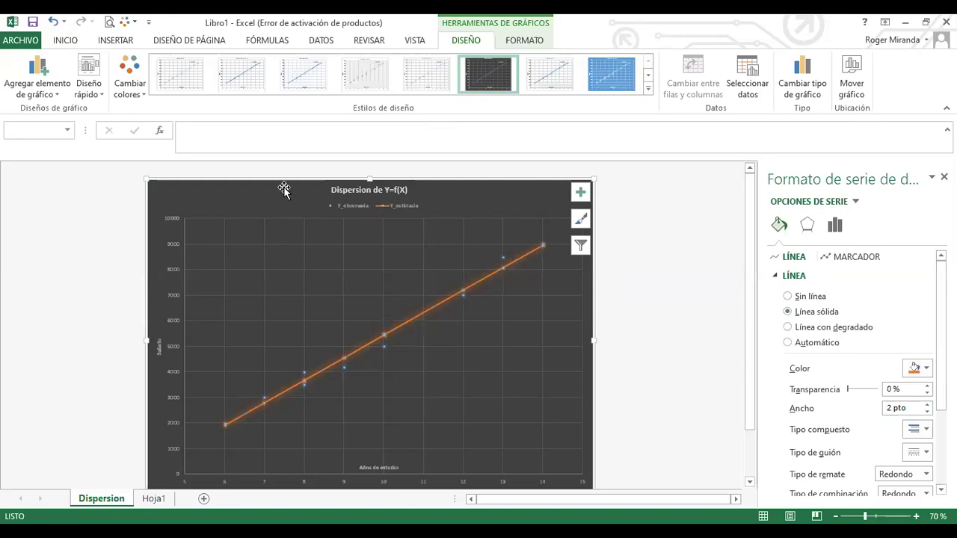
left_click(65, 40)
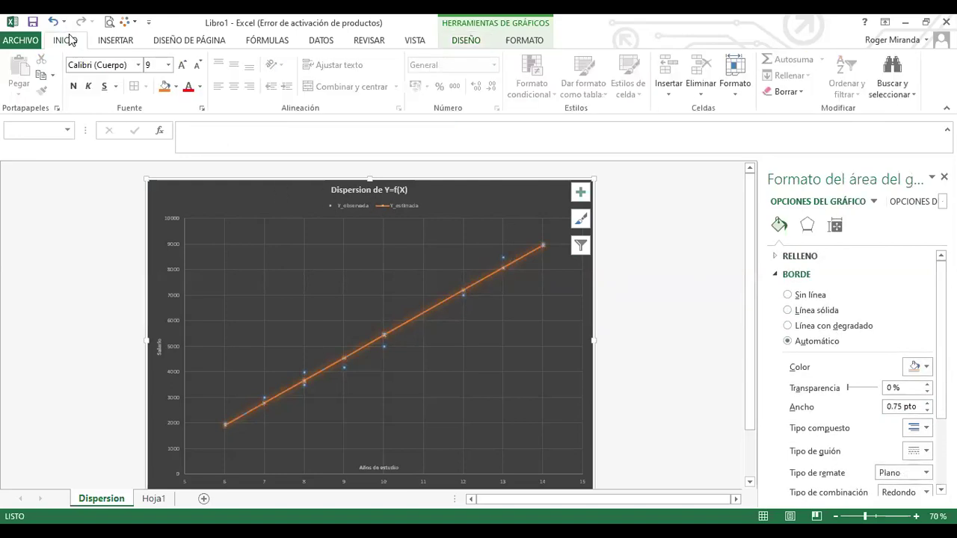
type("18")
key("Return")
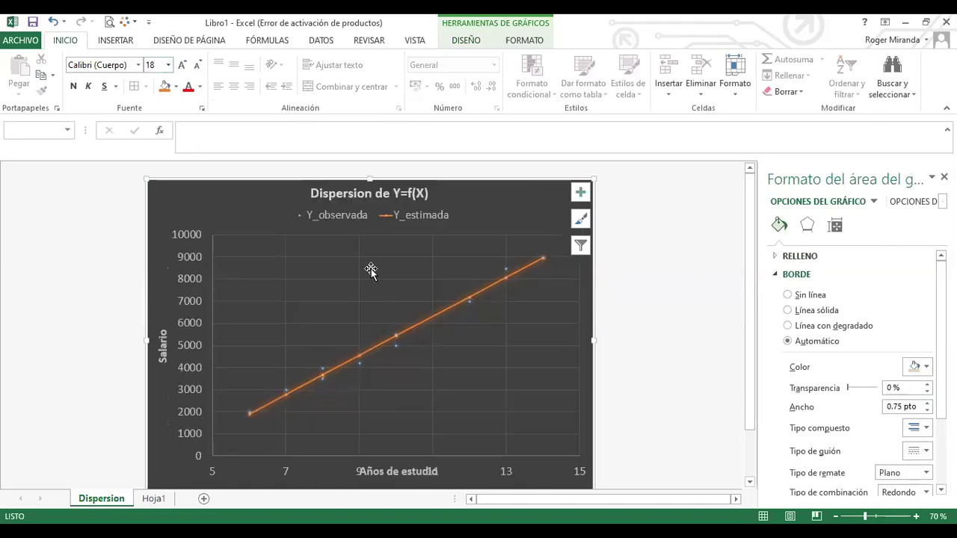